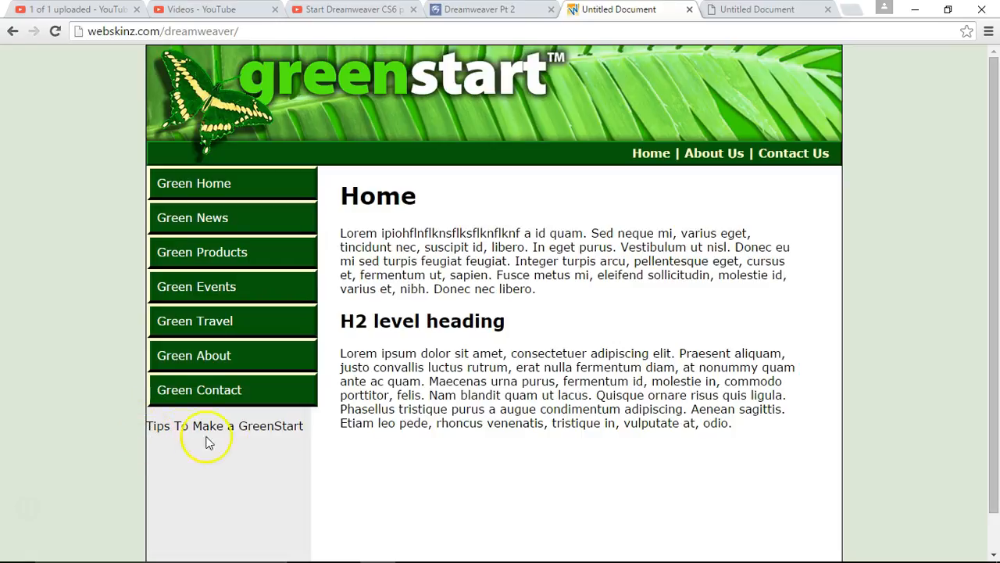
Compare the published home page at webskinz.com/dreamweaver with the local about.html page.
{"action": "left_click", "coordinate": [778, 10]}
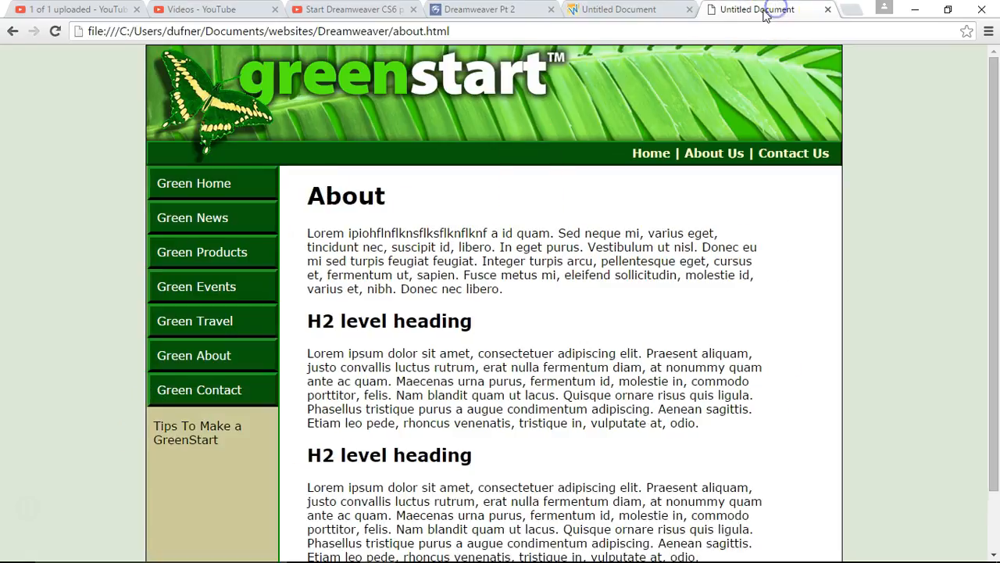
{"action": "left_click", "coordinate": [625, 10]}
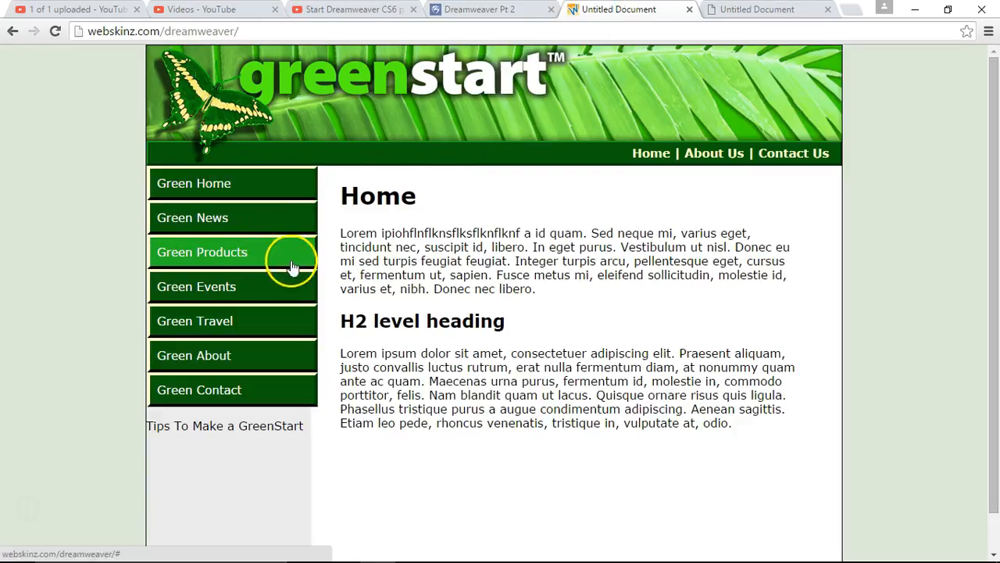
{"action": "left_click", "coordinate": [761, 9]}
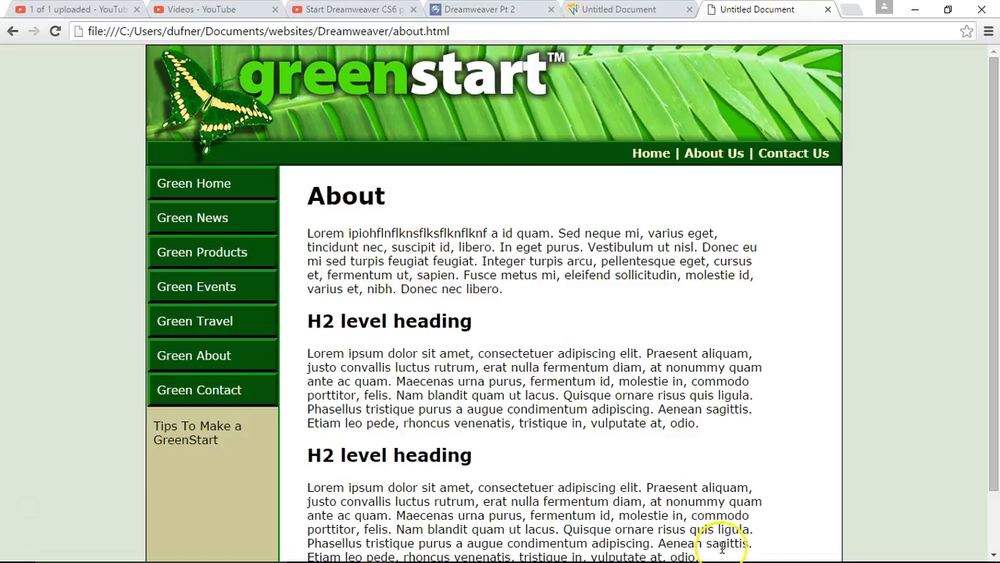
Switch to Dreamweaver and link the header's butterfly logo in the index.dwt template to index.html.
{"action": "mouse_move", "coordinate": [748, 553]}
{"action": "left_click", "coordinate": [630, 547]}
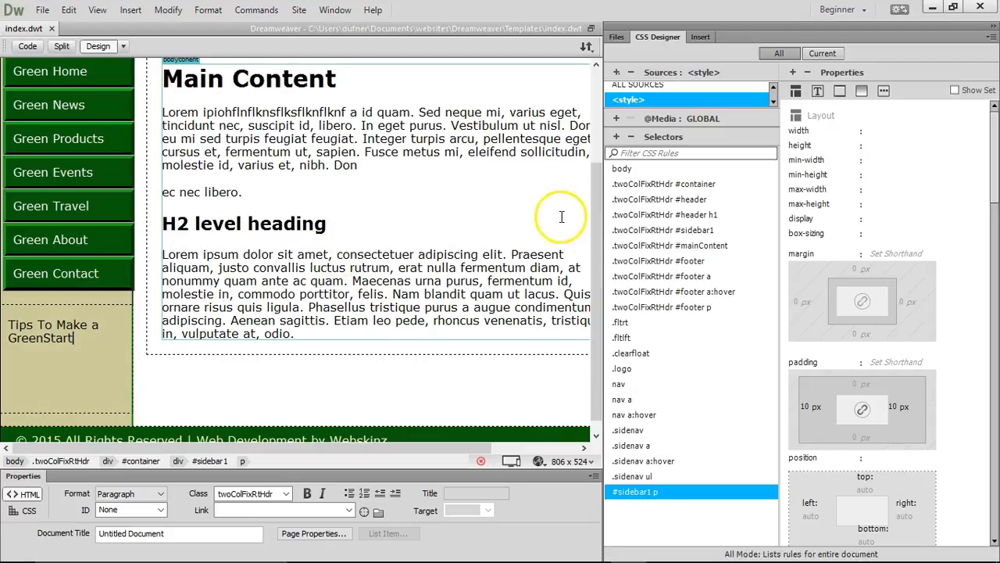
{"action": "left_click_drag", "start_coordinate": [602, 272], "coordinate": [748, 245]}
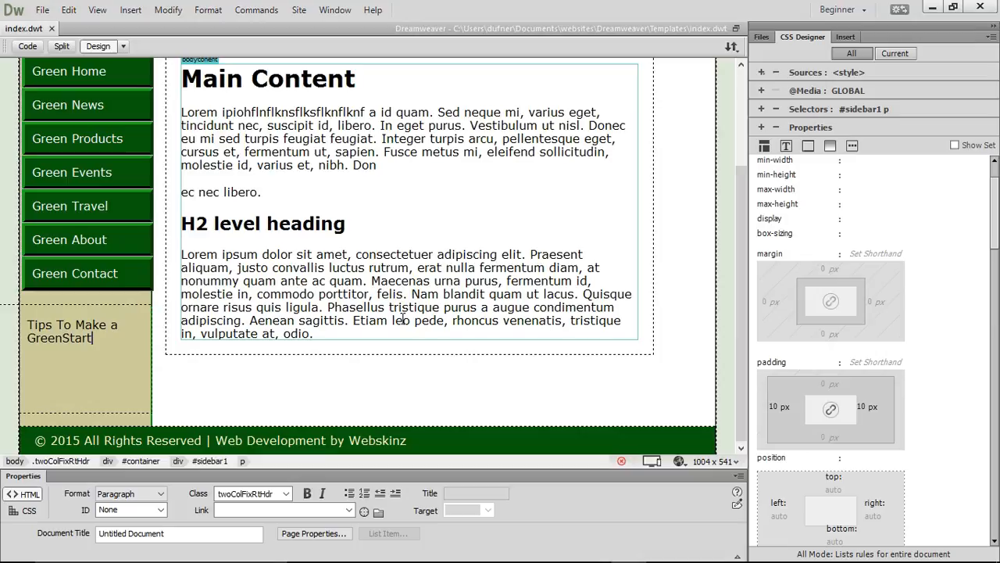
{"action": "scroll", "coordinate": [394, 322], "scroll_direction": "up", "scroll_amount": 3}
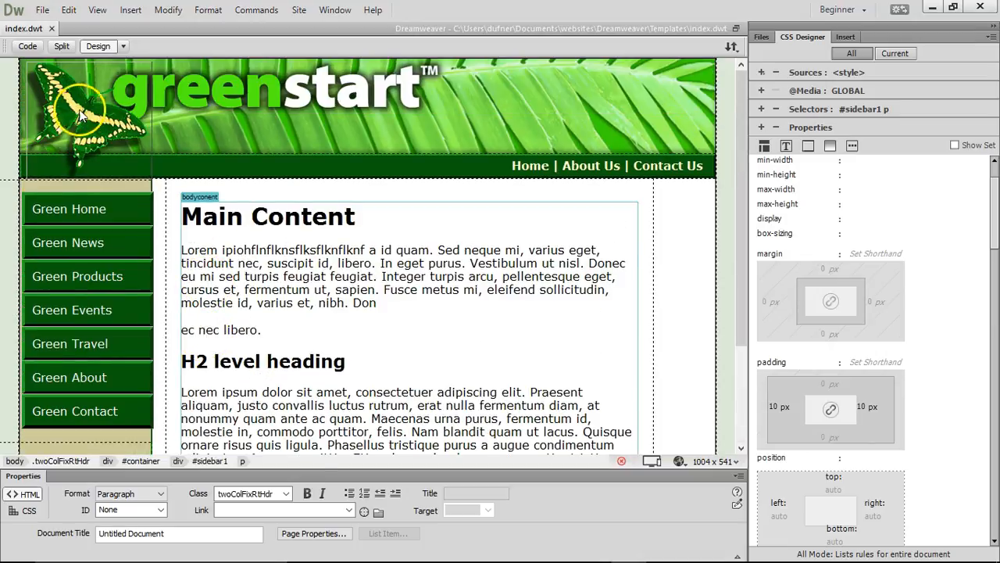
{"action": "left_click", "coordinate": [85, 112]}
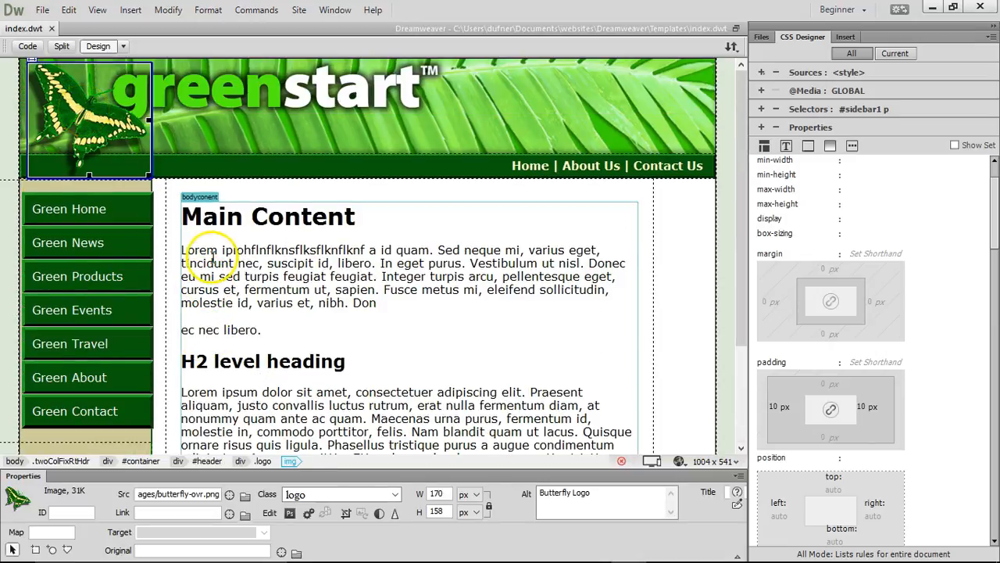
{"action": "left_click", "coordinate": [759, 38]}
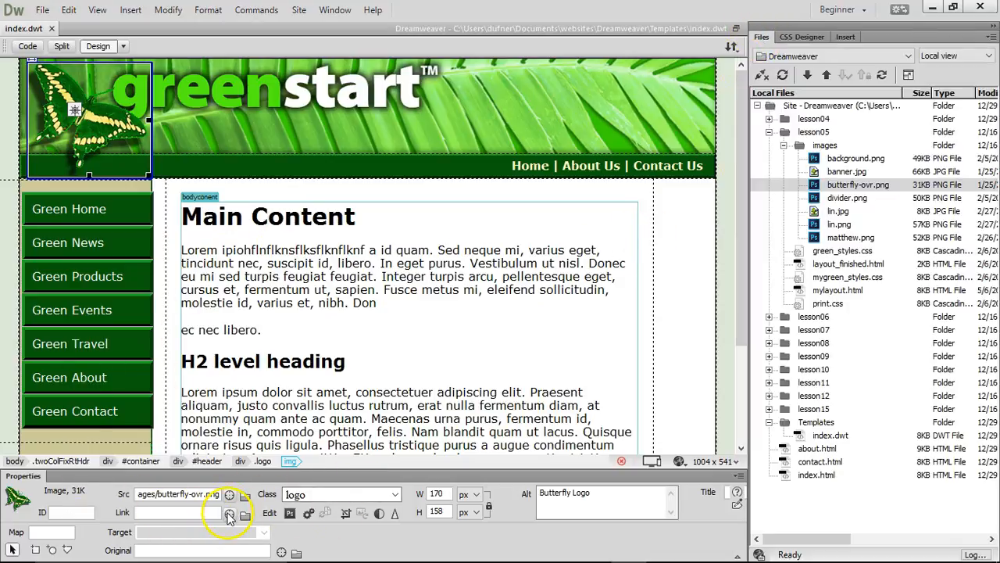
{"action": "left_click", "coordinate": [203, 512]}
{"action": "left_click_drag", "start_coordinate": [230, 517], "coordinate": [810, 484]}
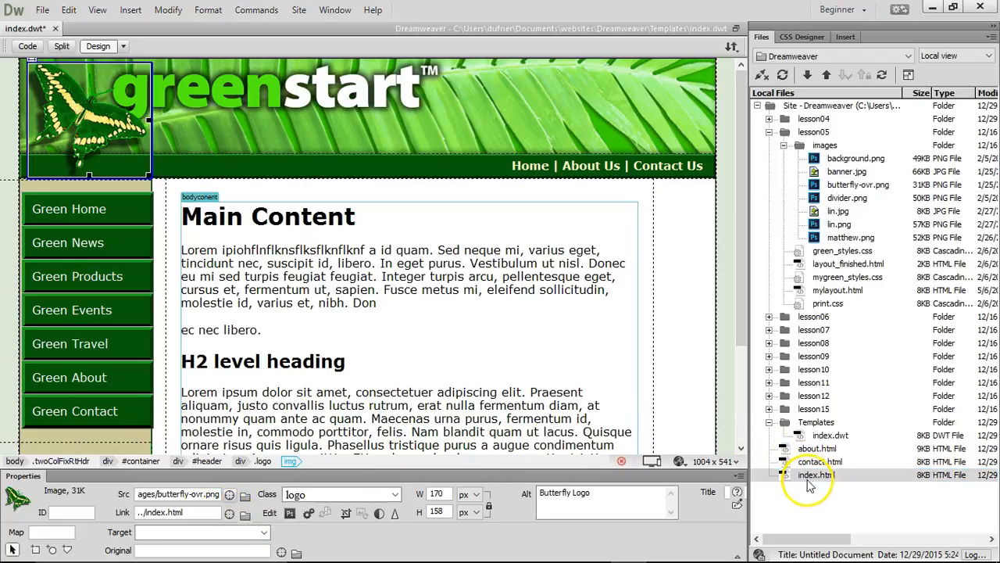
{"action": "left_click", "coordinate": [283, 275]}
Save index.dwt, preview it in Google Chrome, and test the butterfly logo's link.
{"action": "left_click", "coordinate": [679, 463]}
{"action": "left_click", "coordinate": [691, 454]}
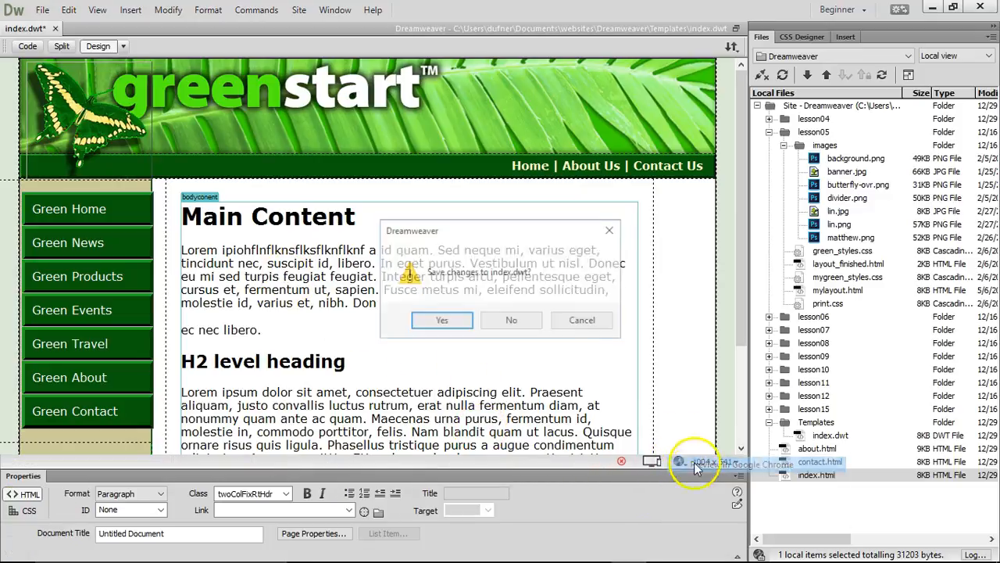
{"action": "left_click", "coordinate": [444, 321]}
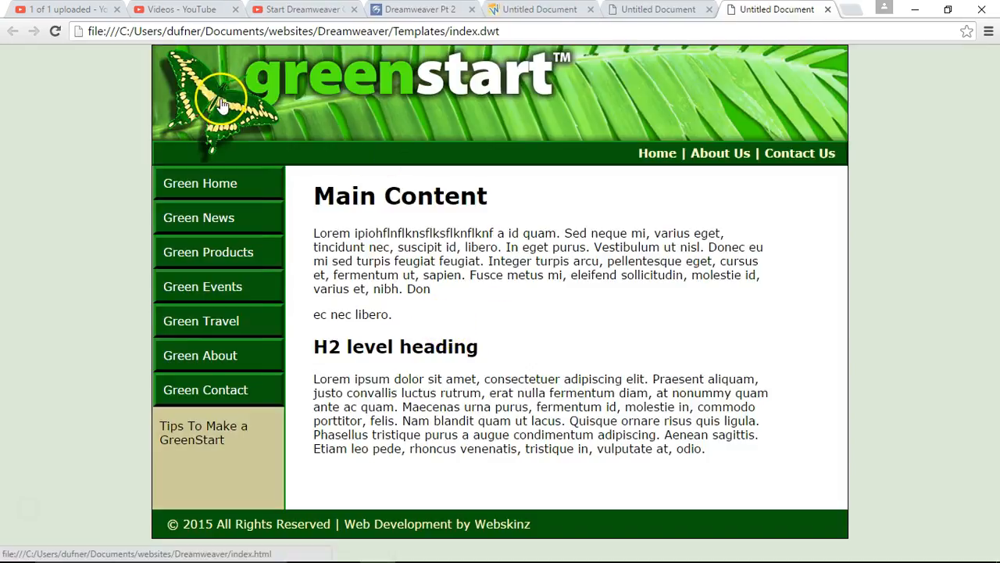
{"action": "left_click", "coordinate": [223, 105]}
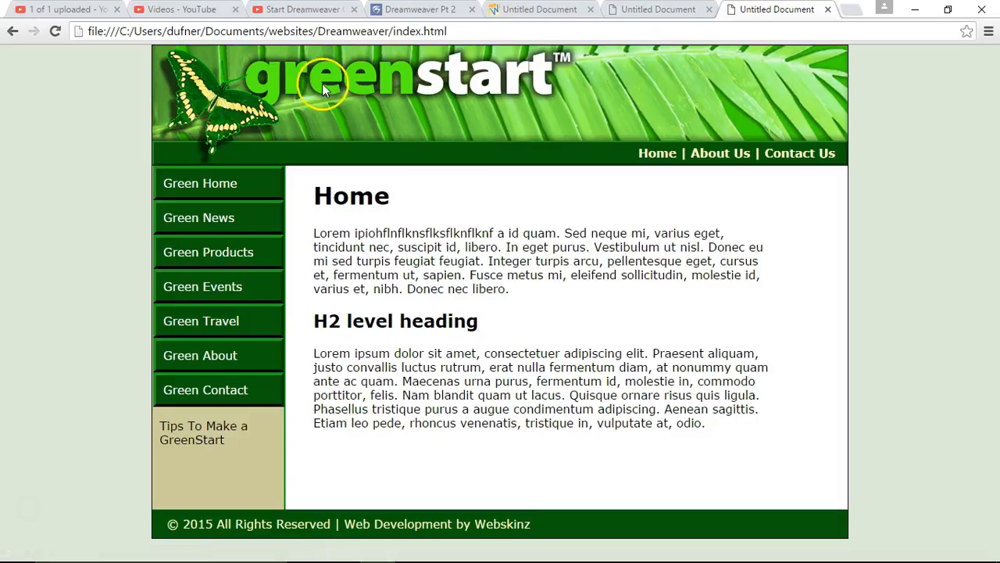
{"action": "left_click", "coordinate": [916, 10]}
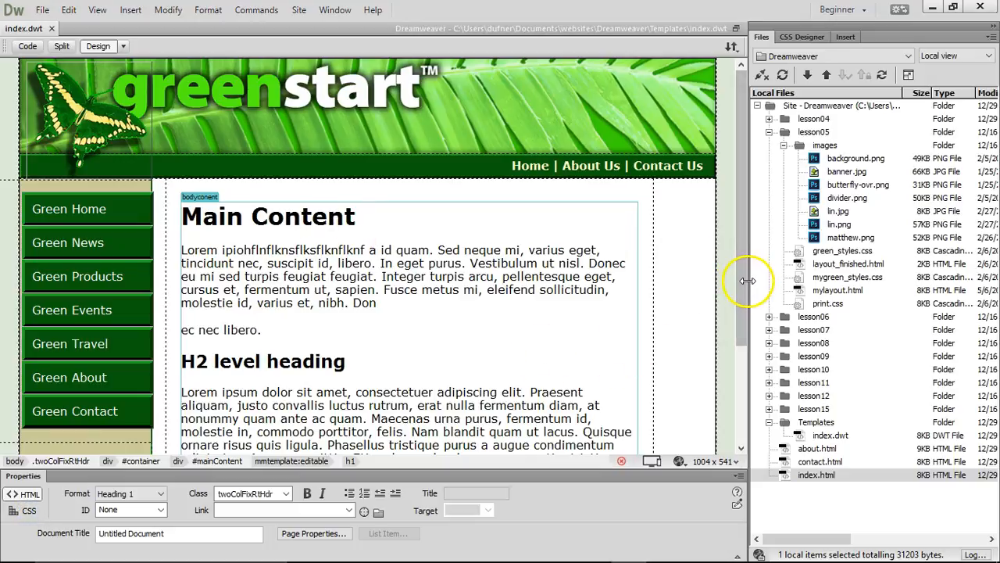
Widen the design view and examine the template's Main Content heading and its first paragraph.
{"action": "left_click_drag", "start_coordinate": [748, 285], "coordinate": [832, 278]}
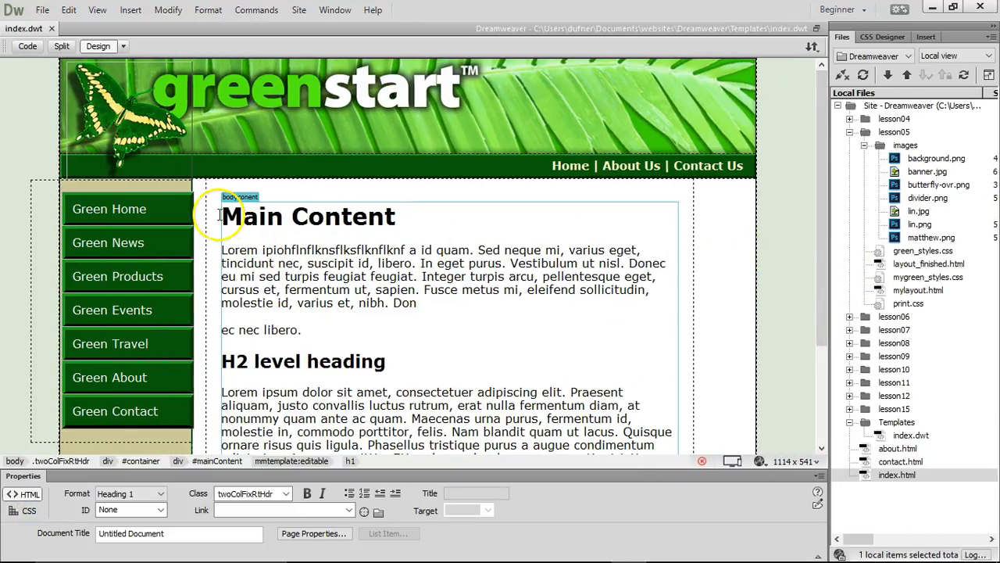
{"action": "left_click_drag", "start_coordinate": [222, 217], "coordinate": [402, 220]}
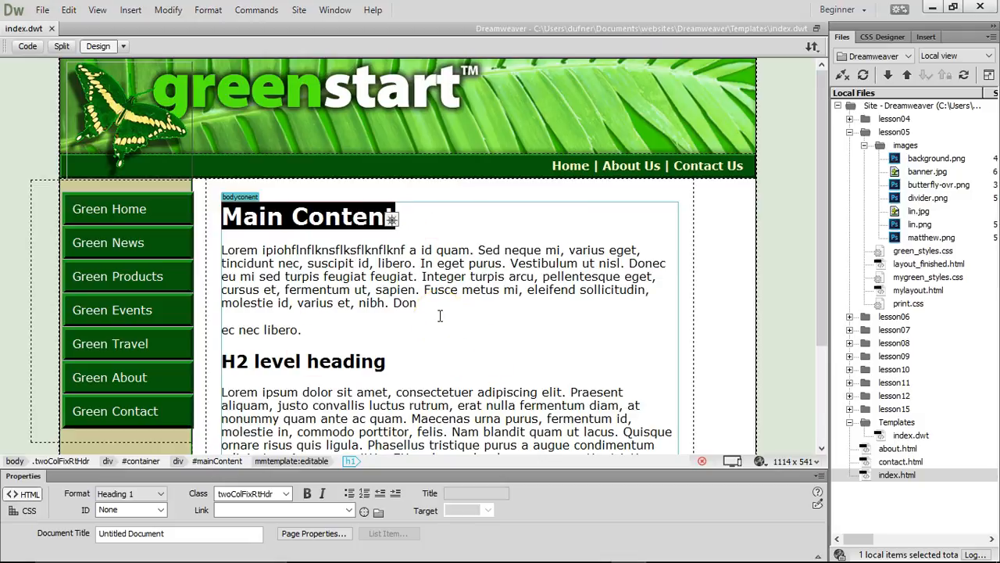
{"action": "left_click_drag", "start_coordinate": [414, 305], "coordinate": [221, 248]}
Switch to Chrome and examine the home page's first paragraph, its title and the H2 level heading.
{"action": "mouse_move", "coordinate": [324, 553]}
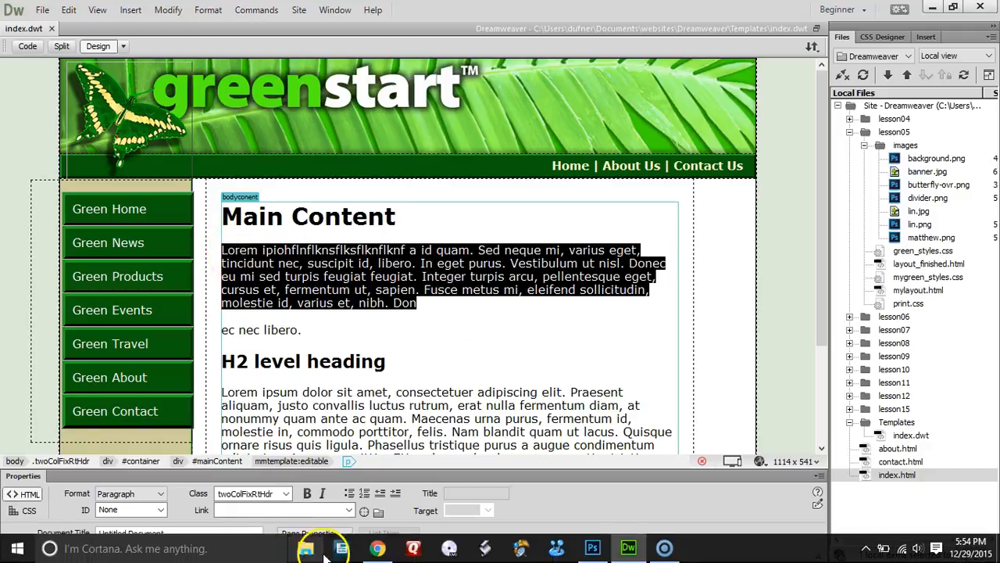
{"action": "left_click", "coordinate": [377, 548]}
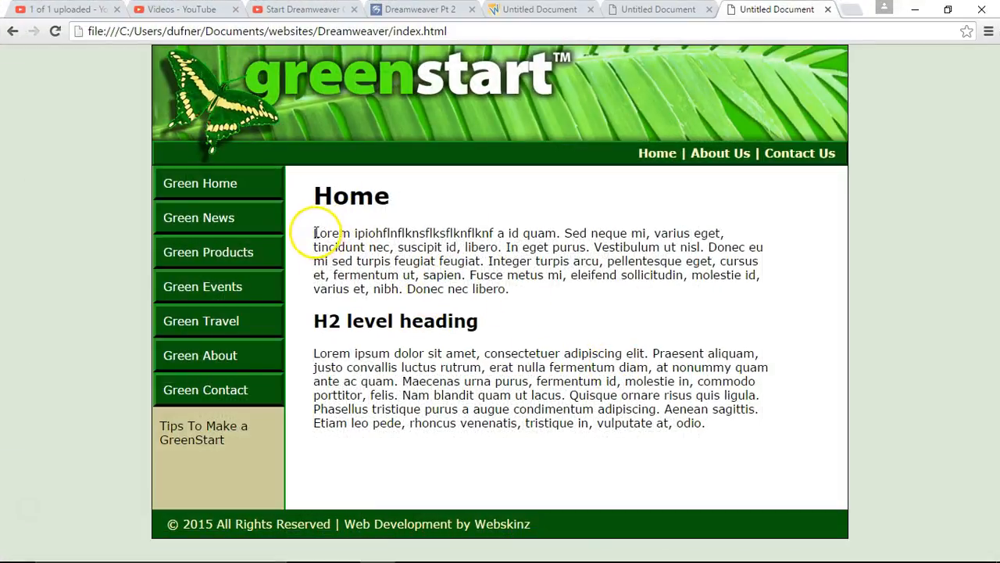
{"action": "left_click_drag", "start_coordinate": [510, 290], "coordinate": [321, 233]}
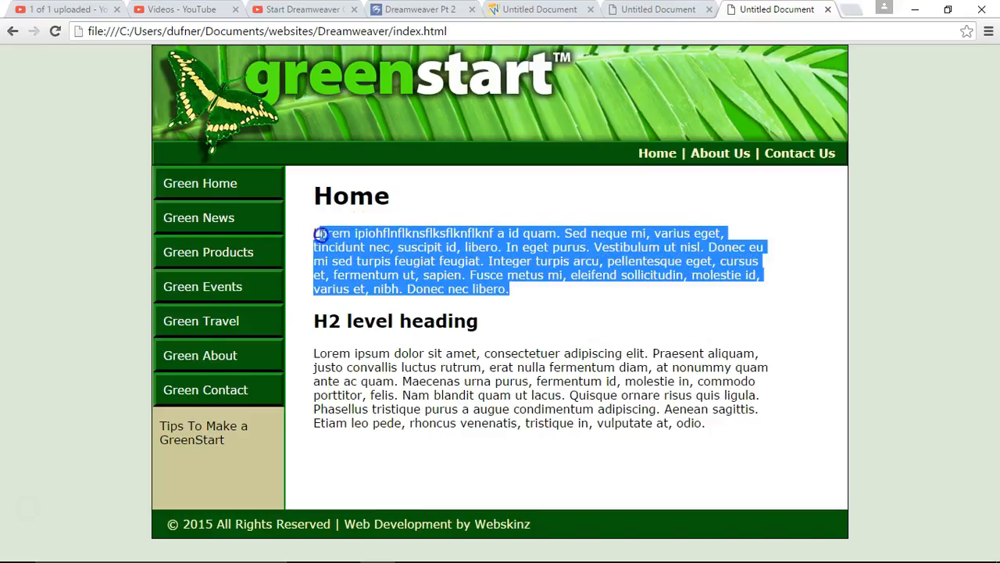
{"action": "left_click", "coordinate": [633, 289]}
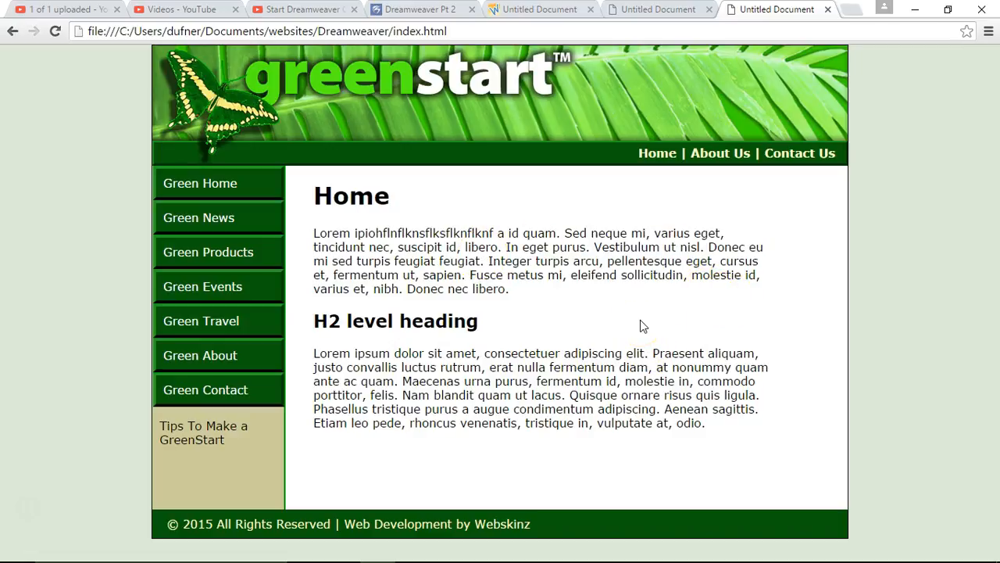
{"action": "left_click_drag", "start_coordinate": [400, 199], "coordinate": [323, 197]}
{"action": "left_click", "coordinate": [397, 200]}
{"action": "left_click", "coordinate": [412, 268]}
{"action": "left_click_drag", "start_coordinate": [488, 332], "coordinate": [317, 325]}
{"action": "left_click", "coordinate": [395, 321]}
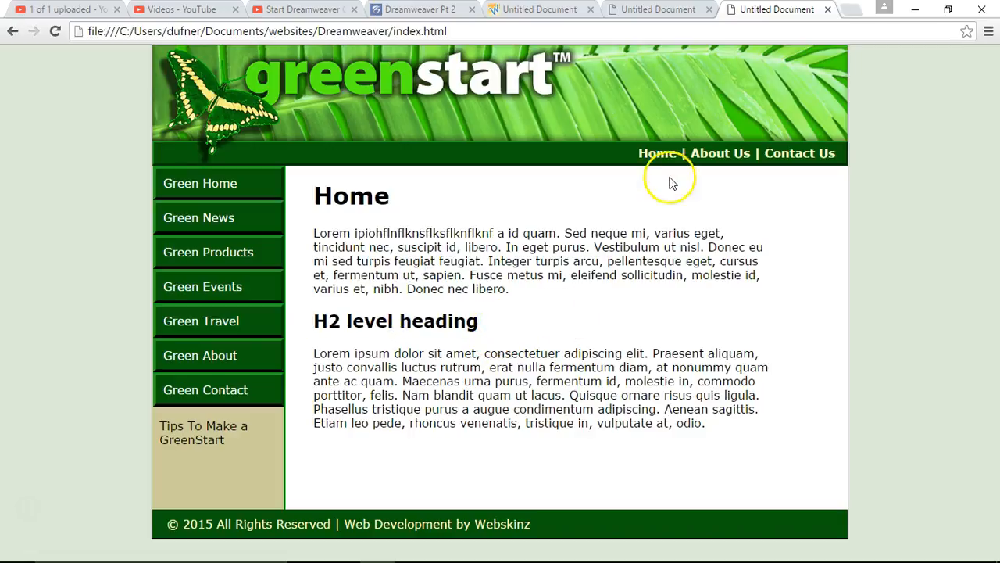
Return to Dreamweaver and format the Main Content title as Heading 2.
{"action": "left_click", "coordinate": [913, 10]}
{"action": "left_click_drag", "start_coordinate": [411, 231], "coordinate": [222, 217]}
{"action": "left_click", "coordinate": [159, 498]}
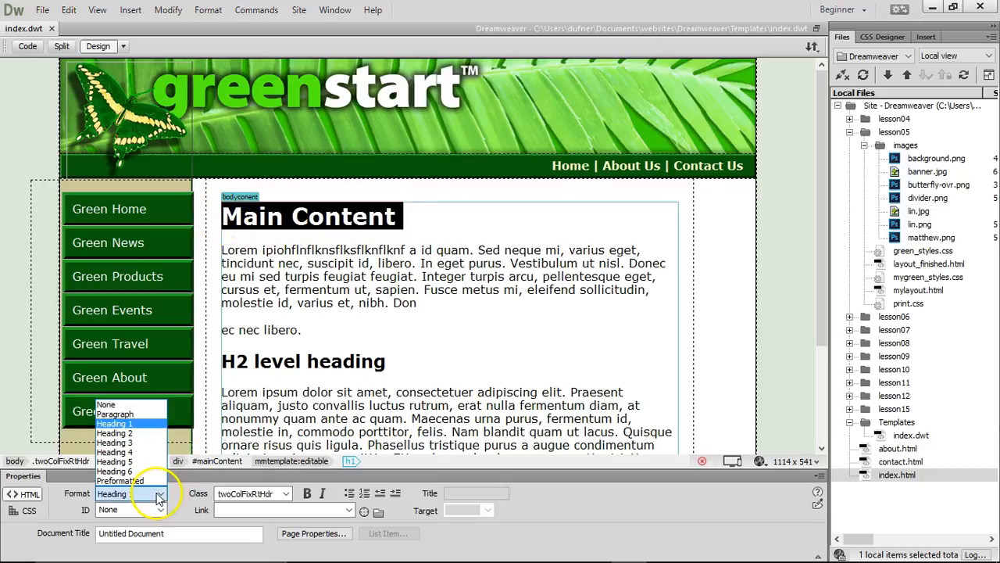
{"action": "left_click", "coordinate": [143, 433]}
Format the "H2 level heading" line as Heading 3 and change its text to "H3 level heading".
{"action": "left_click_drag", "start_coordinate": [395, 354], "coordinate": [218, 356]}
{"action": "left_click", "coordinate": [140, 493]}
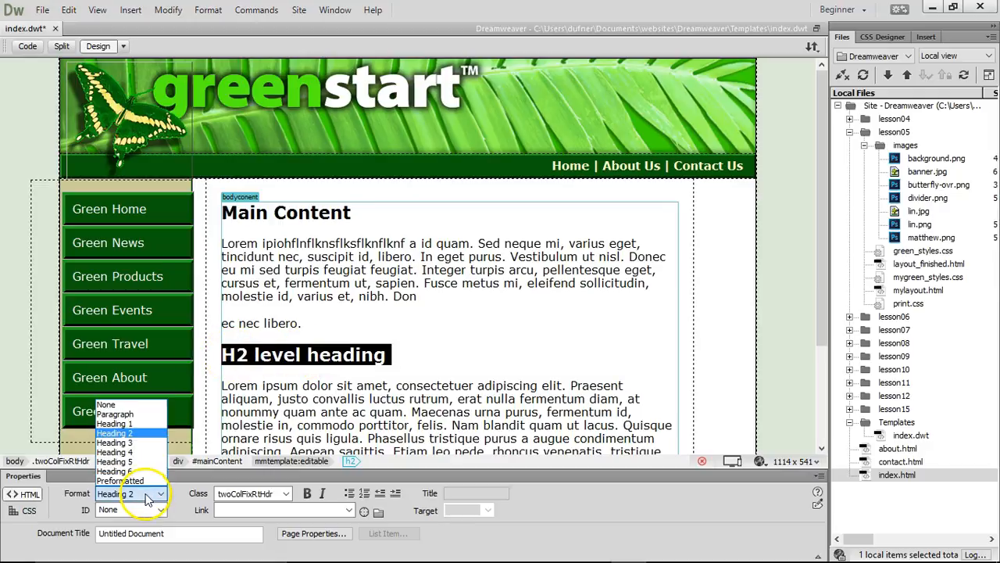
{"action": "left_click", "coordinate": [132, 443]}
{"action": "left_click", "coordinate": [243, 352]}
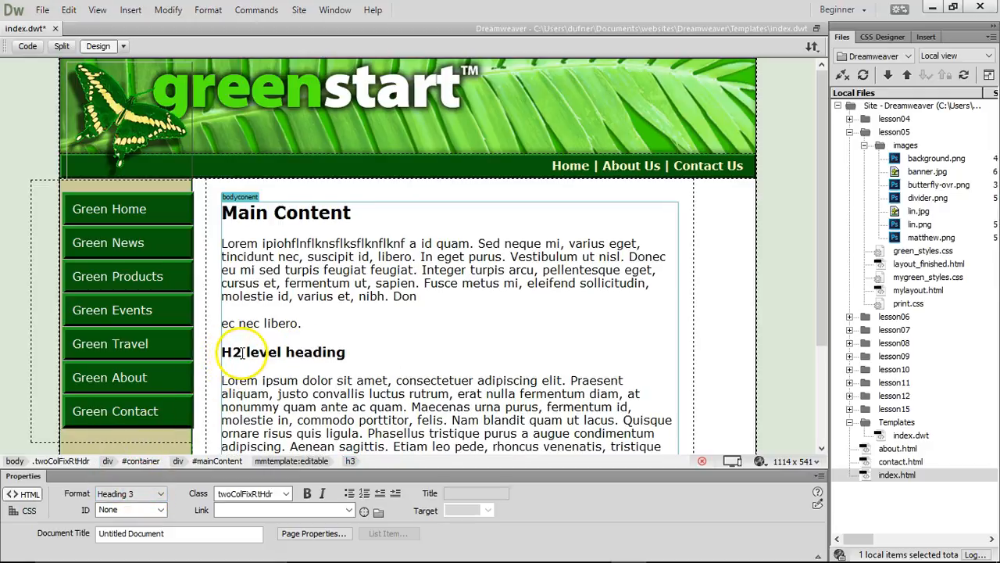
{"action": "key", "text": "BackSpace"}
{"action": "type", "text": "3"}
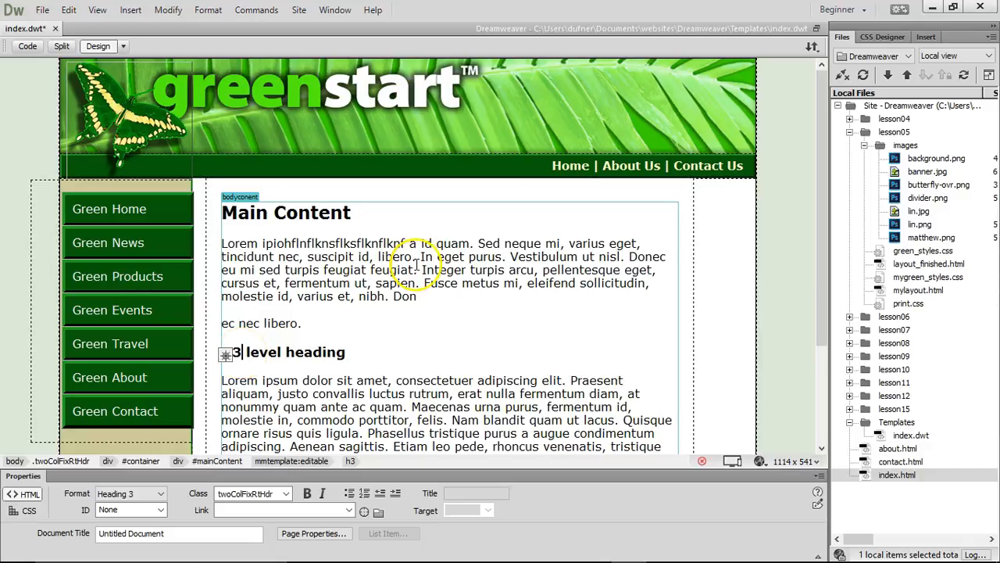
Save the template and update contact.html, index.html and about.html, which are based on it.
{"action": "key", "text": "ctrl+s"}
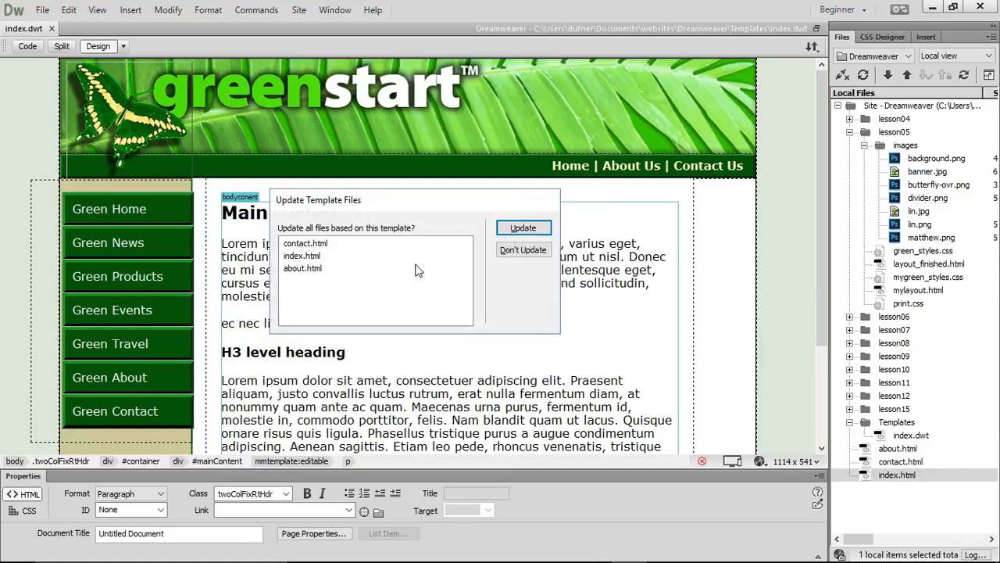
{"action": "left_click", "coordinate": [517, 229]}
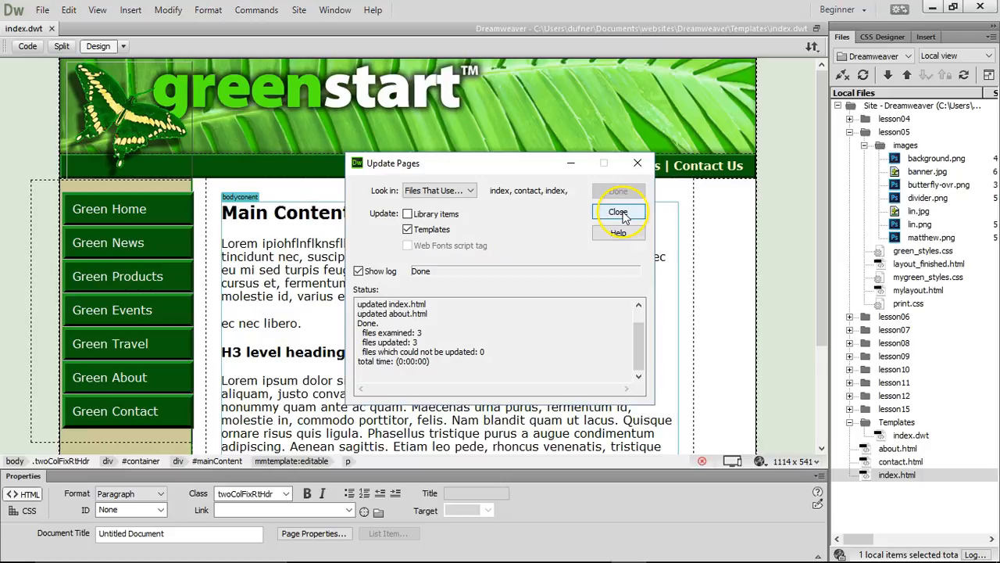
{"action": "left_click", "coordinate": [617, 213]}
Select the mainContent div and set the width in its .twoColFixRtHdr #mainContent rule to 700 px.
{"action": "left_click", "coordinate": [401, 216]}
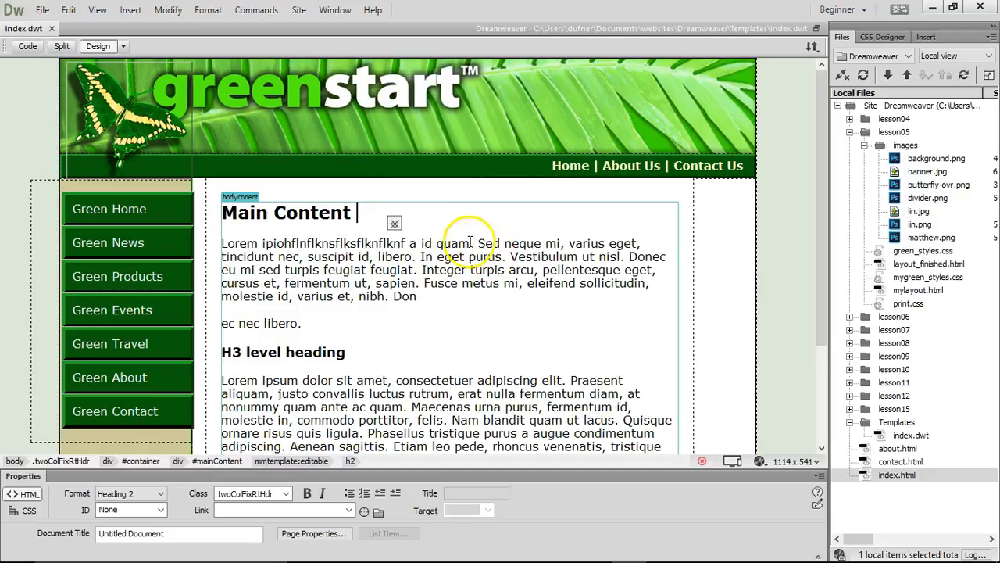
{"action": "left_click", "coordinate": [694, 224]}
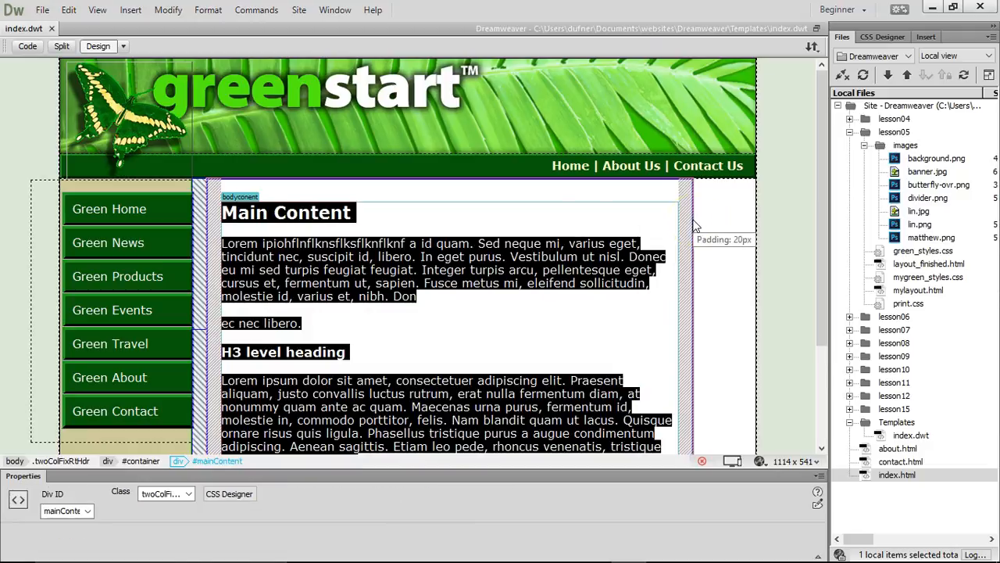
{"action": "left_click", "coordinate": [138, 461]}
{"action": "left_click", "coordinate": [215, 461]}
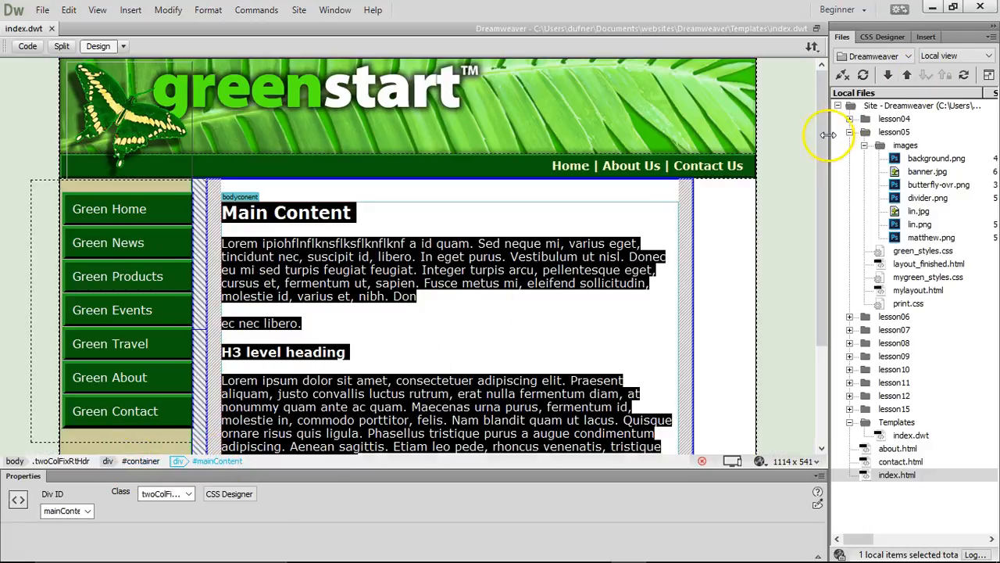
{"action": "left_click_drag", "start_coordinate": [828, 134], "coordinate": [645, 135]}
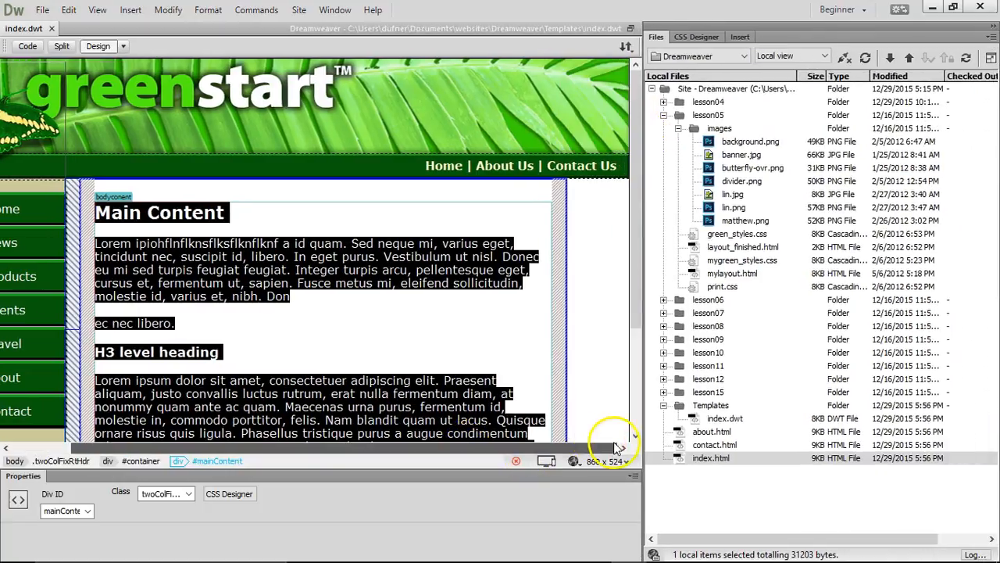
{"action": "left_click", "coordinate": [698, 37]}
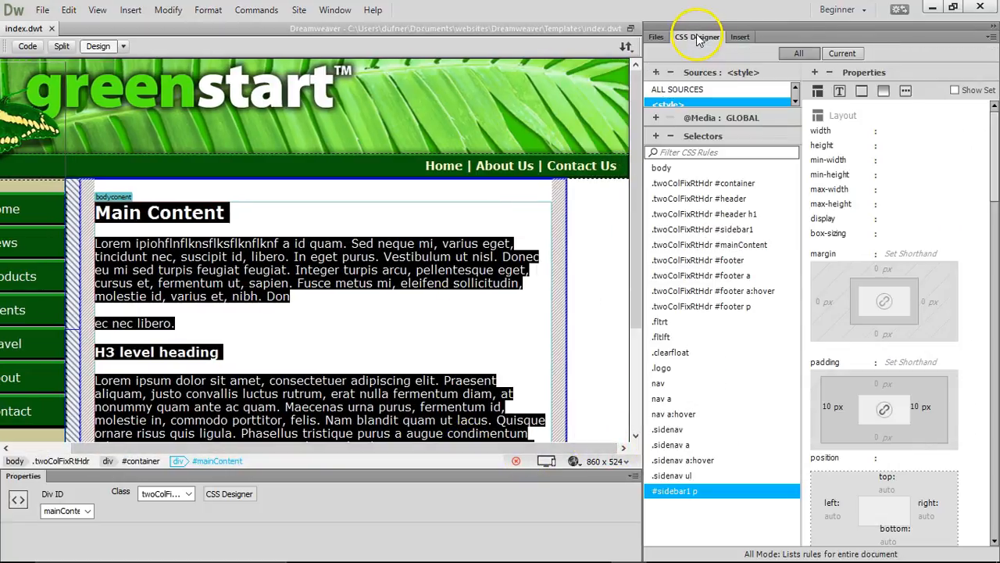
{"action": "left_click", "coordinate": [707, 245]}
{"action": "left_click", "coordinate": [895, 133]}
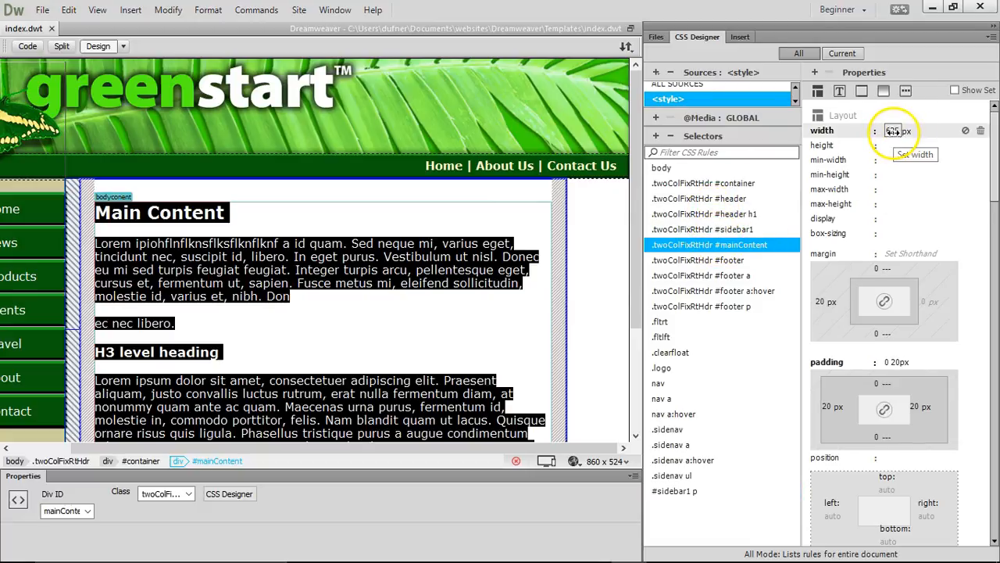
{"action": "left_click", "coordinate": [893, 132]}
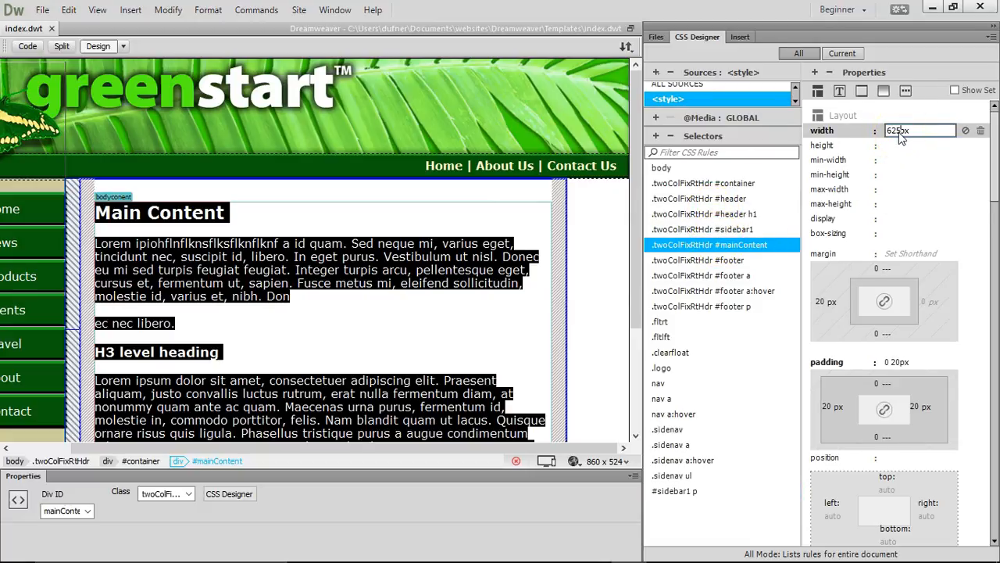
{"action": "type", "text": "700"}
{"action": "key", "text": "Return"}
Set the width in the .twoColFixRtHdr #mainContent rule to 710 px.
{"action": "left_click", "coordinate": [541, 449]}
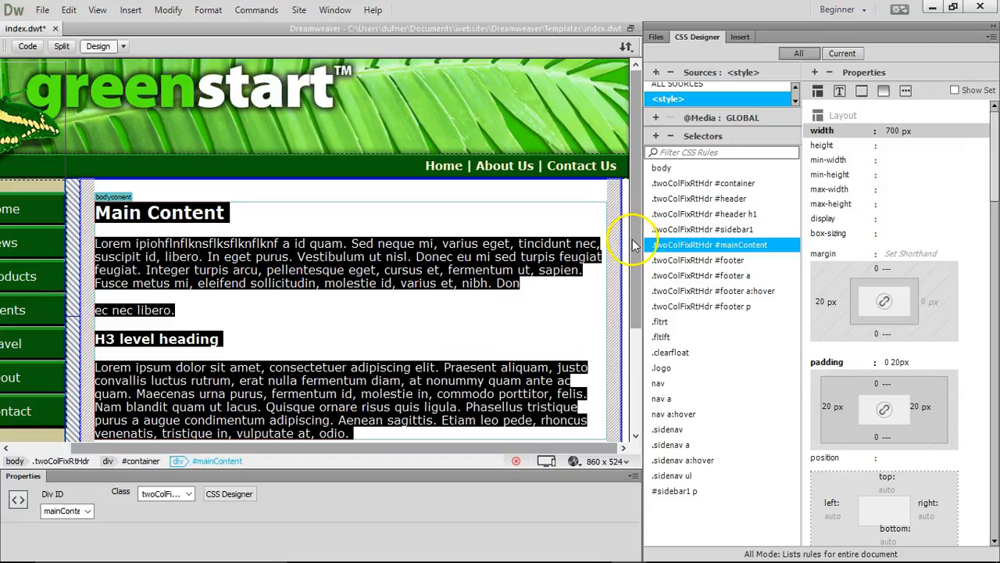
{"action": "left_click", "coordinate": [897, 131]}
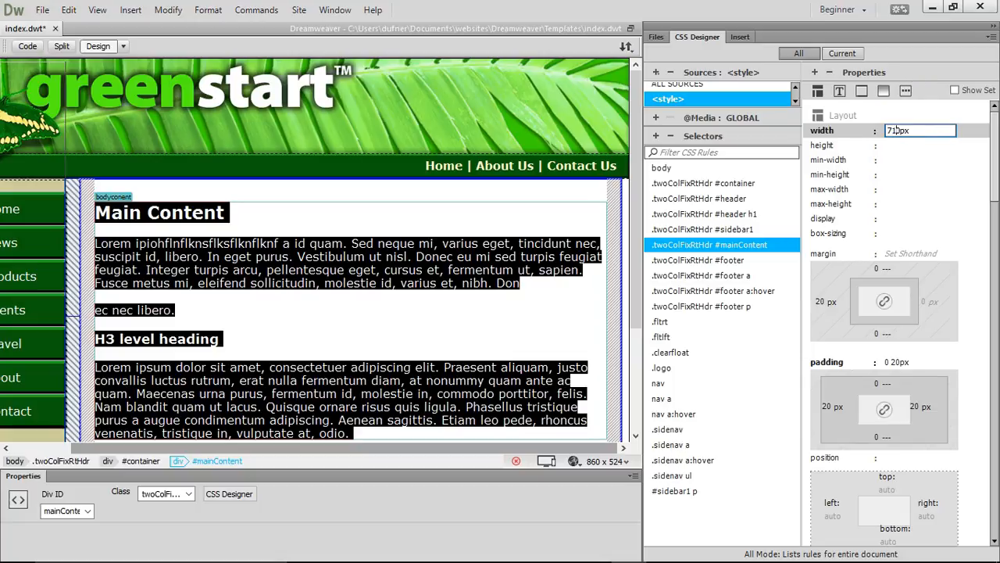
{"action": "type", "text": "710px"}
{"action": "key", "text": "Return"}
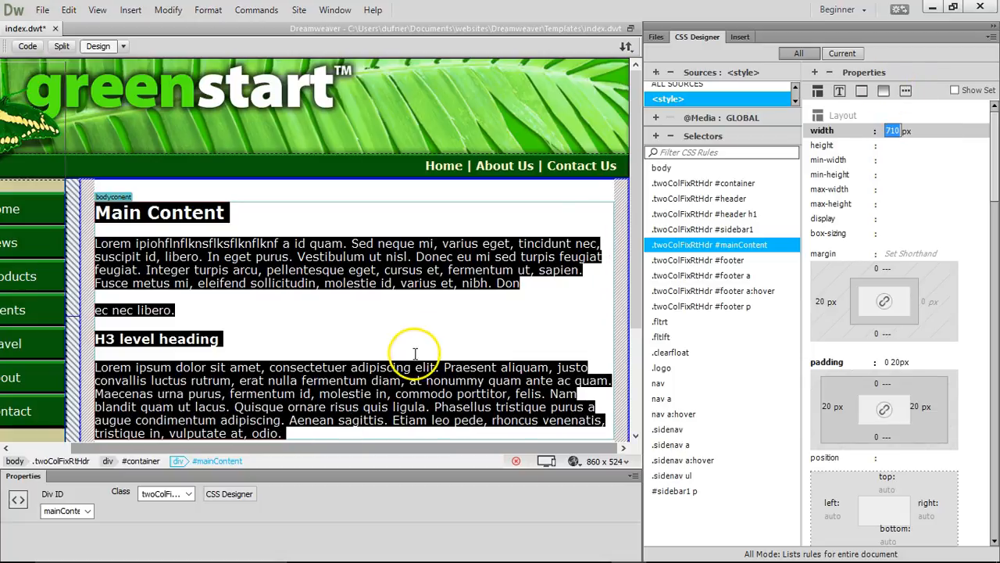
Save the template, preview it in Google Chrome and return to Dreamweaver.
{"action": "left_click", "coordinate": [574, 461]}
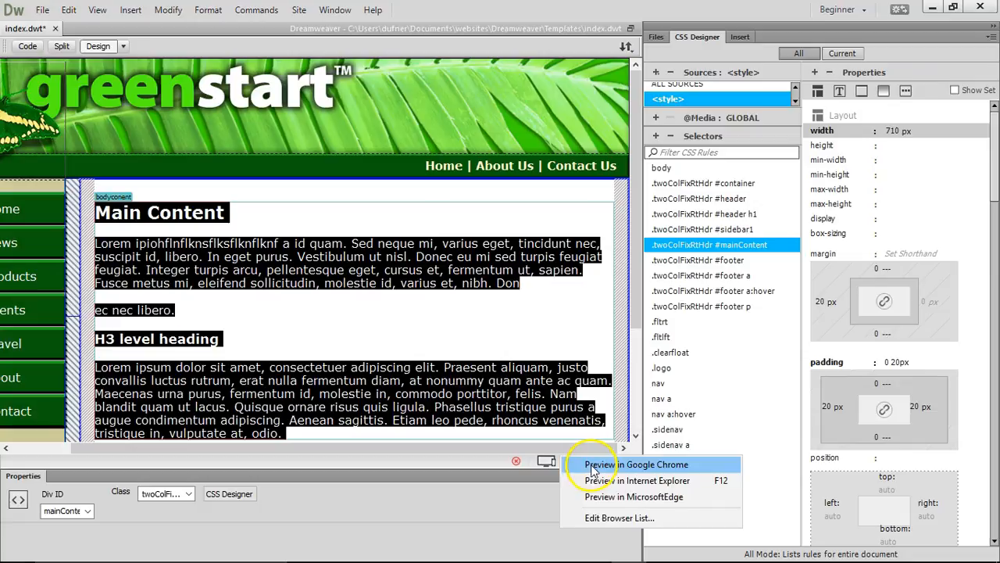
{"action": "left_click", "coordinate": [594, 467]}
{"action": "left_click", "coordinate": [452, 320]}
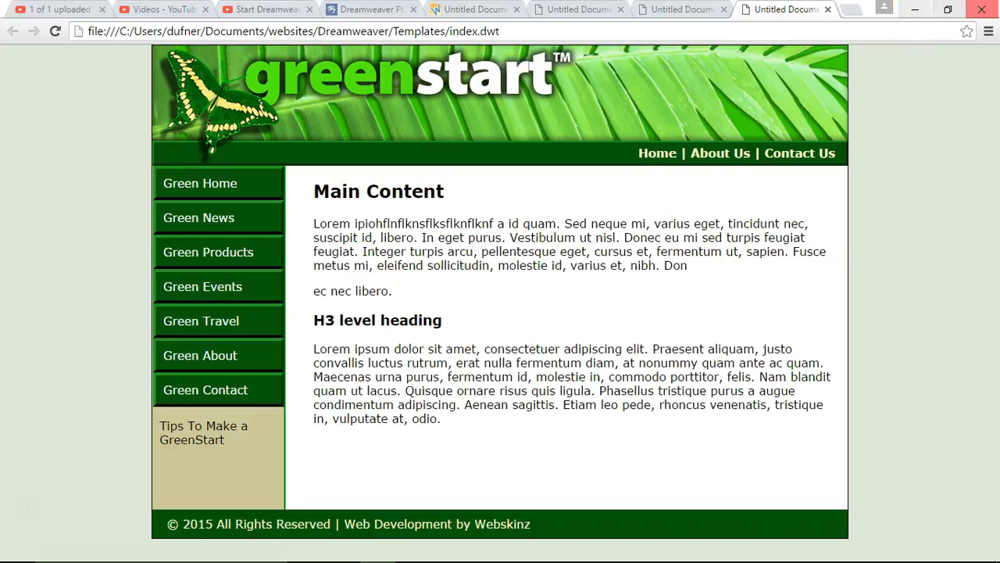
{"action": "left_click", "coordinate": [914, 9]}
{"action": "right_click", "coordinate": [288, 244]}
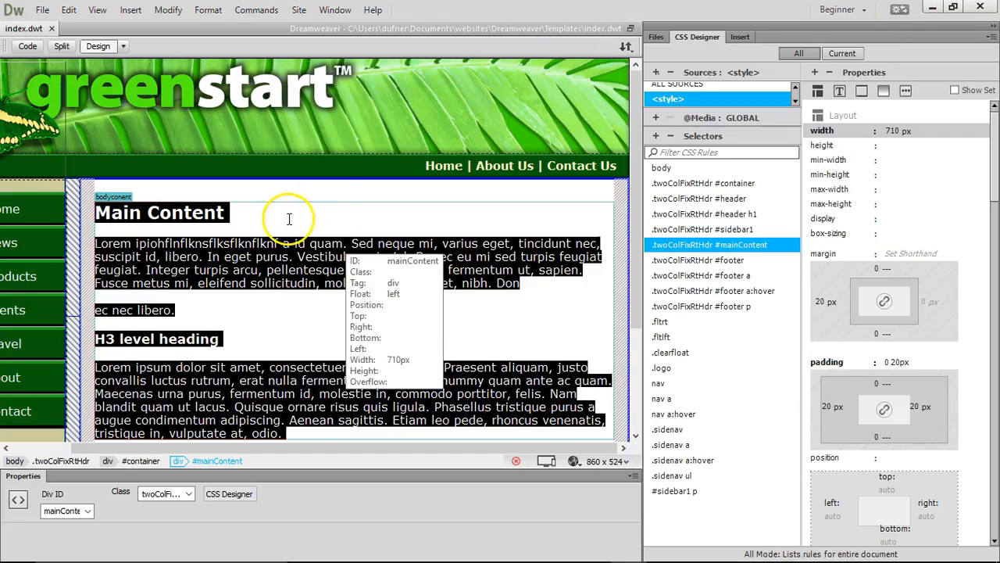
Insert an empty line above the Main Content heading and place the cursor in it.
{"action": "left_click", "coordinate": [281, 212]}
{"action": "left_click", "coordinate": [97, 213]}
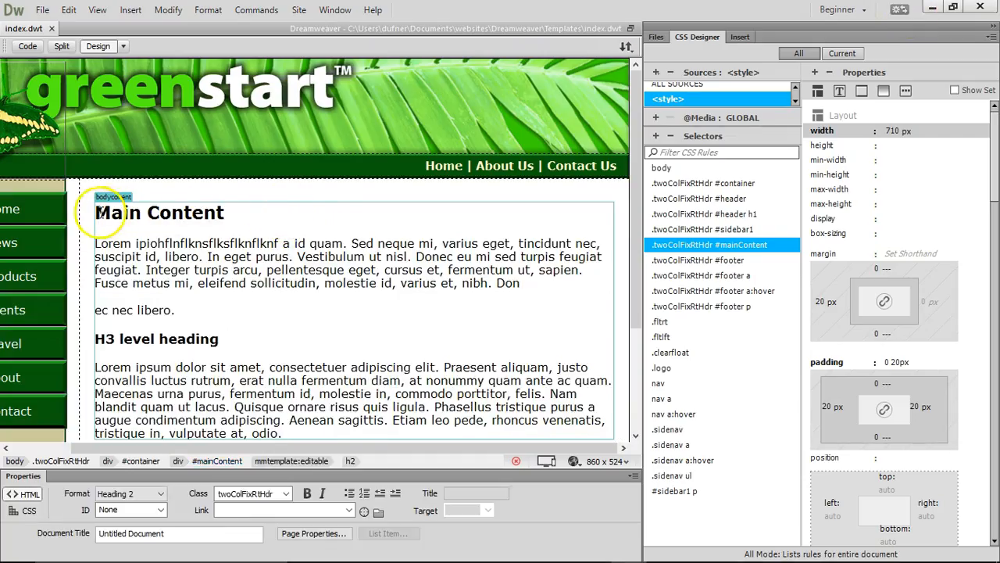
{"action": "key", "text": "Return"}
{"action": "left_click", "coordinate": [166, 213]}
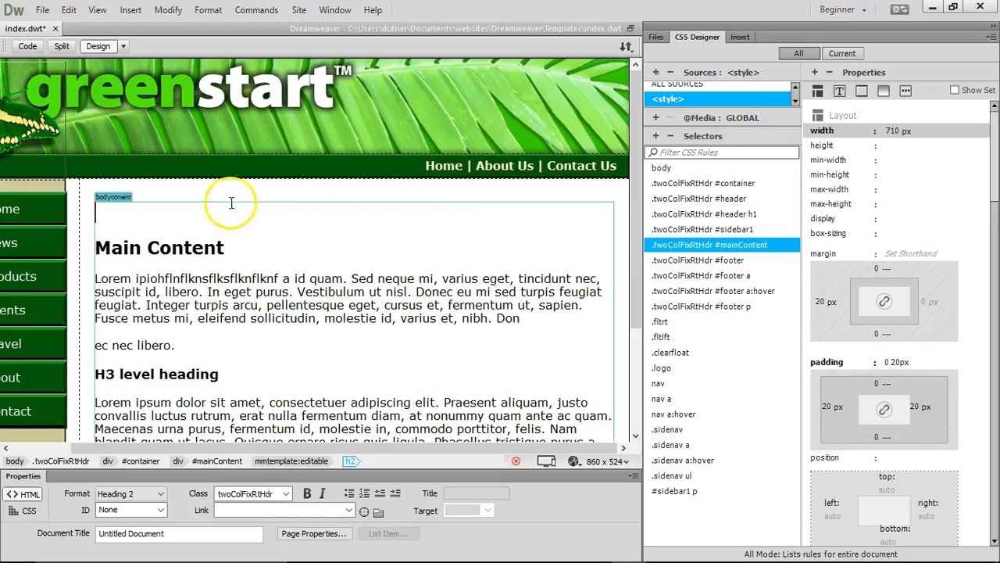
Start inserting a div with the class bodycontent_left at the insertion point above the Main Content heading.
{"action": "left_click", "coordinate": [130, 10]}
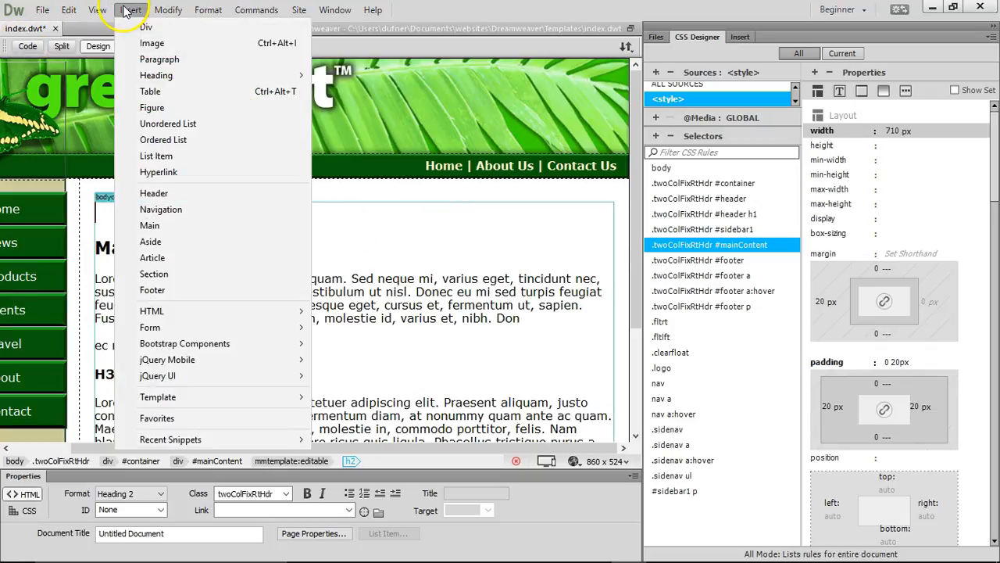
{"action": "left_click", "coordinate": [152, 30]}
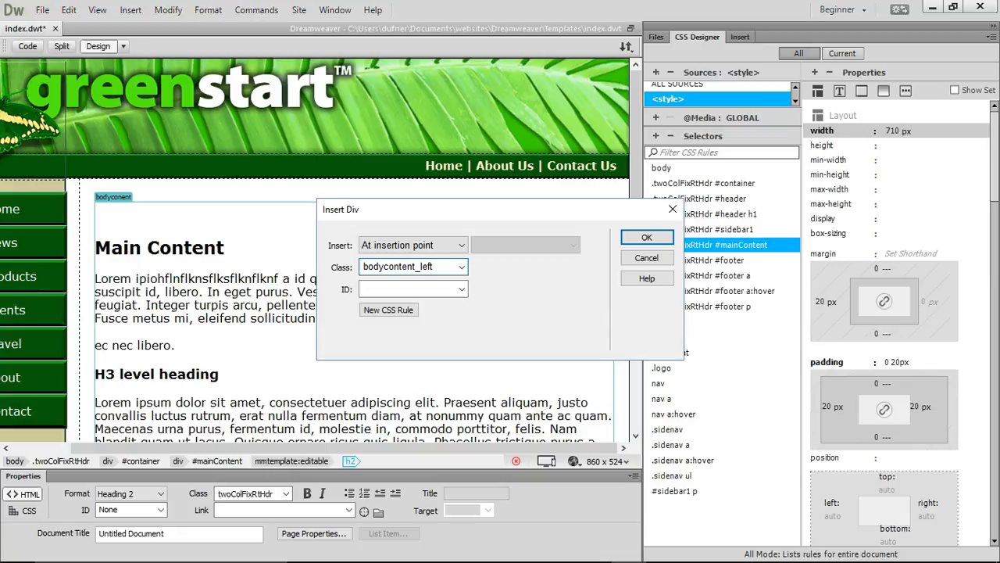
{"action": "double_click", "coordinate": [391, 266]}
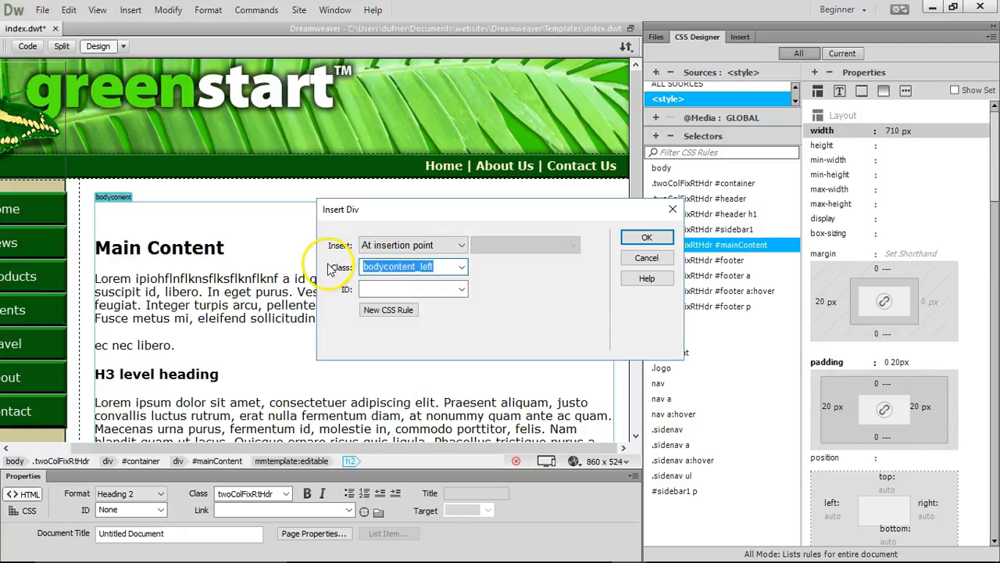
{"action": "left_click", "coordinate": [387, 311]}
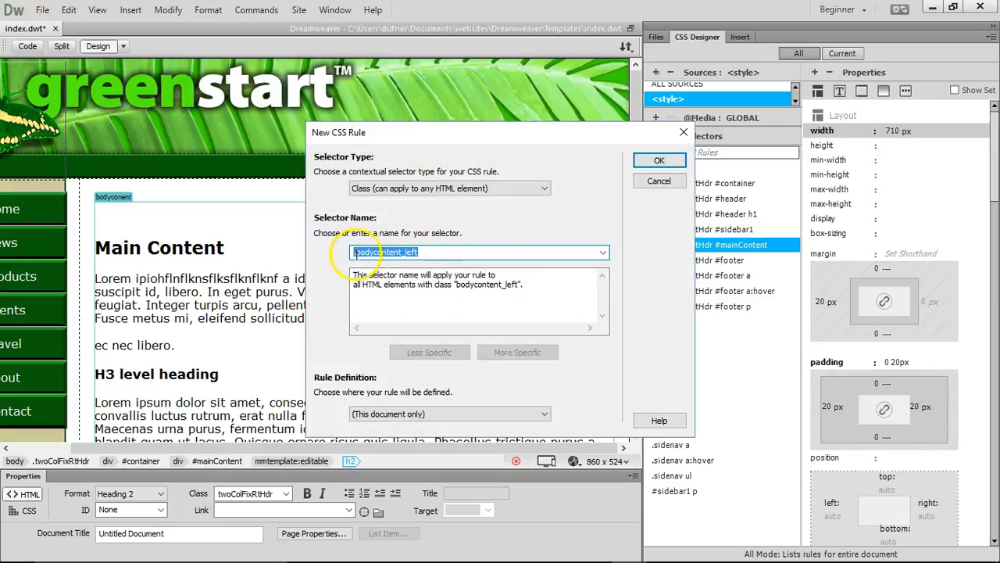
{"action": "left_click_drag", "start_coordinate": [481, 139], "coordinate": [495, 167]}
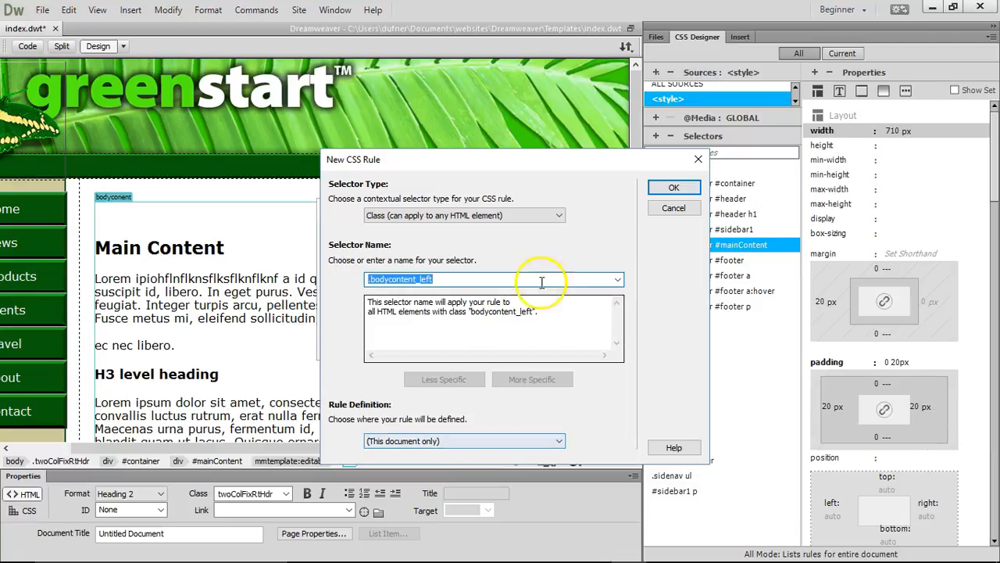
{"action": "left_click", "coordinate": [391, 215]}
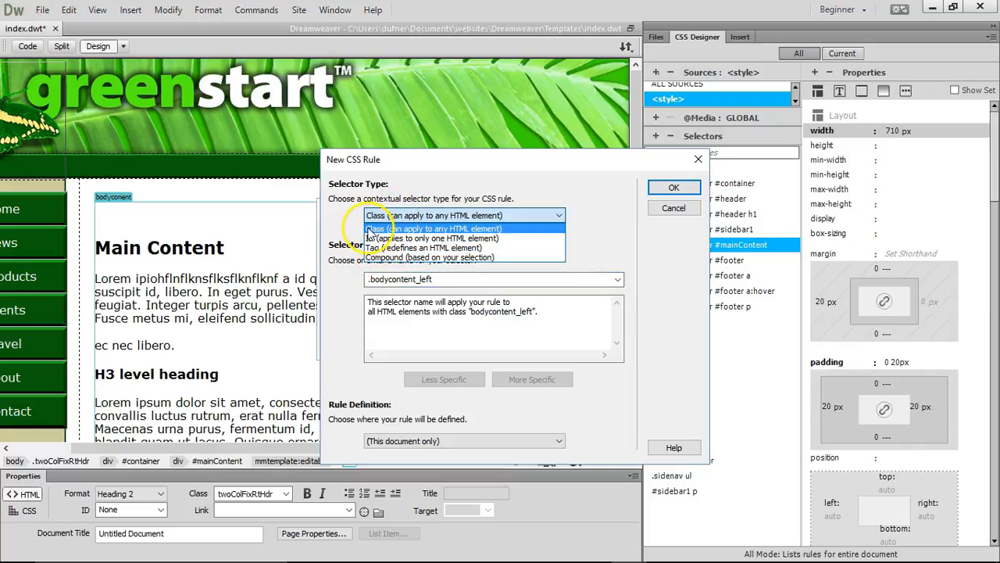
{"action": "left_click", "coordinate": [372, 229]}
{"action": "left_click", "coordinate": [425, 279]}
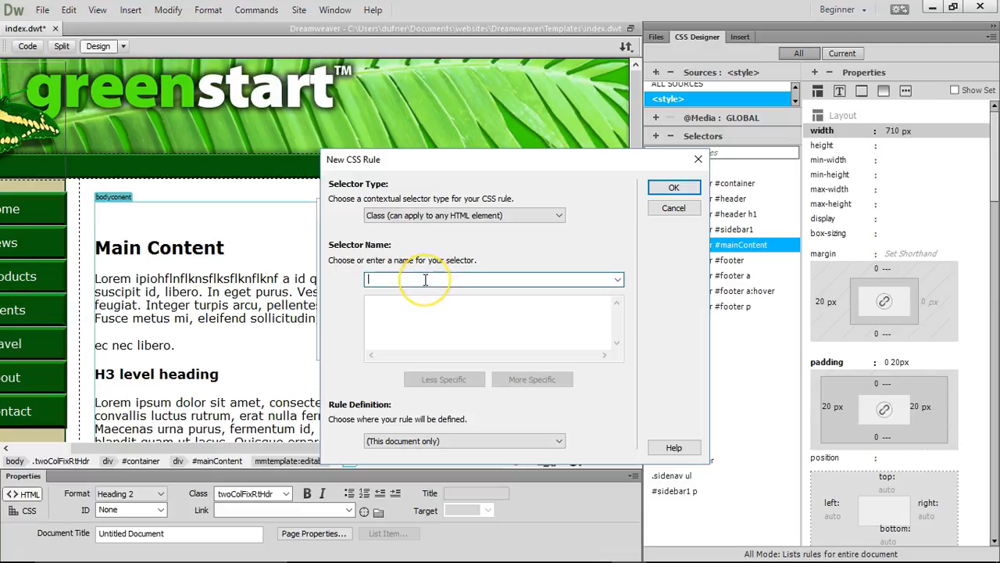
{"action": "type", "text": "bod"}
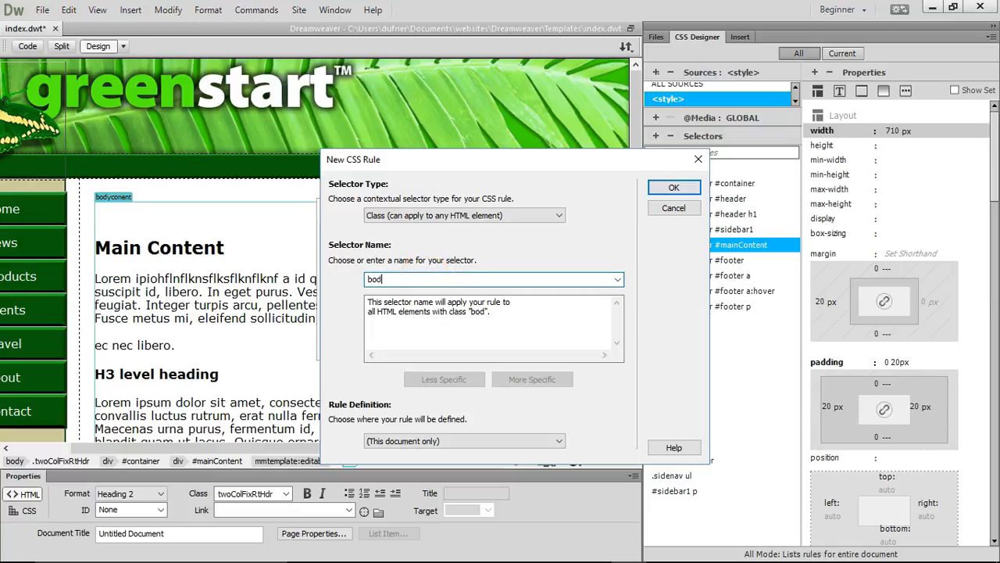
{"action": "key", "text": "BackSpace"}
{"action": "key", "text": "BackSpace"}
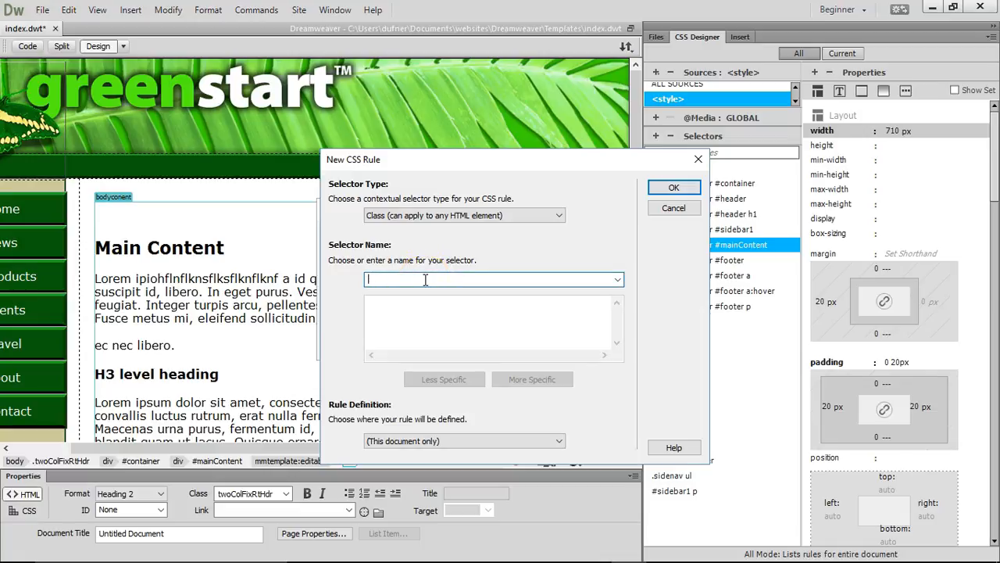
{"action": "left_click", "coordinate": [672, 209]}
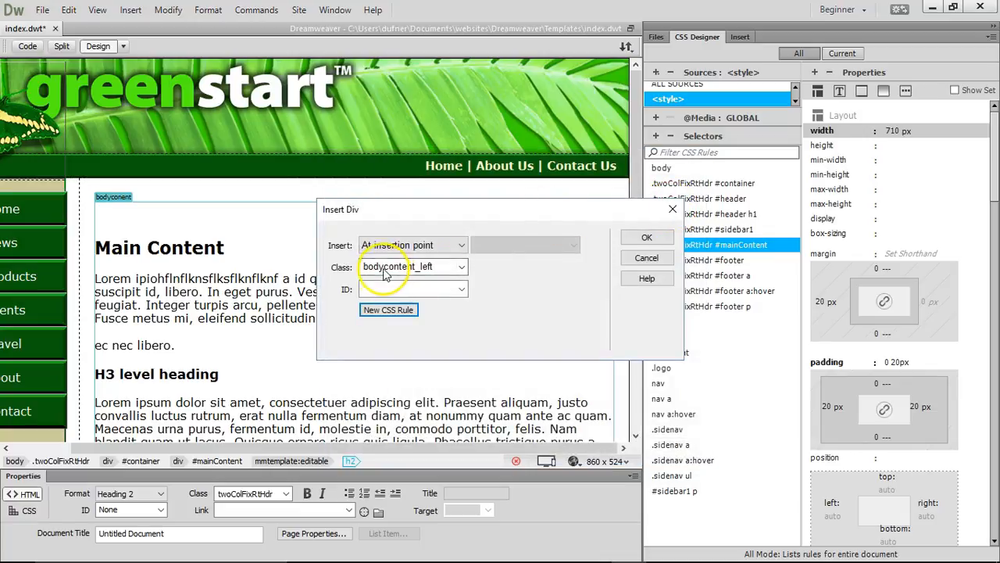
Insert the bodycontent_left div without a new CSS rule and delete it again.
{"action": "double_click", "coordinate": [436, 269]}
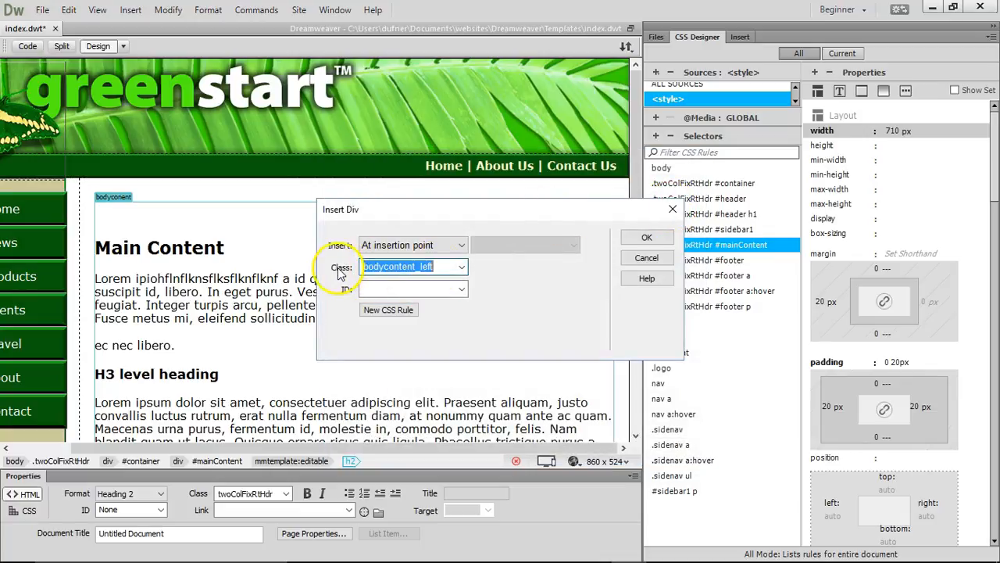
{"action": "left_click", "coordinate": [436, 270]}
{"action": "left_click", "coordinate": [646, 238]}
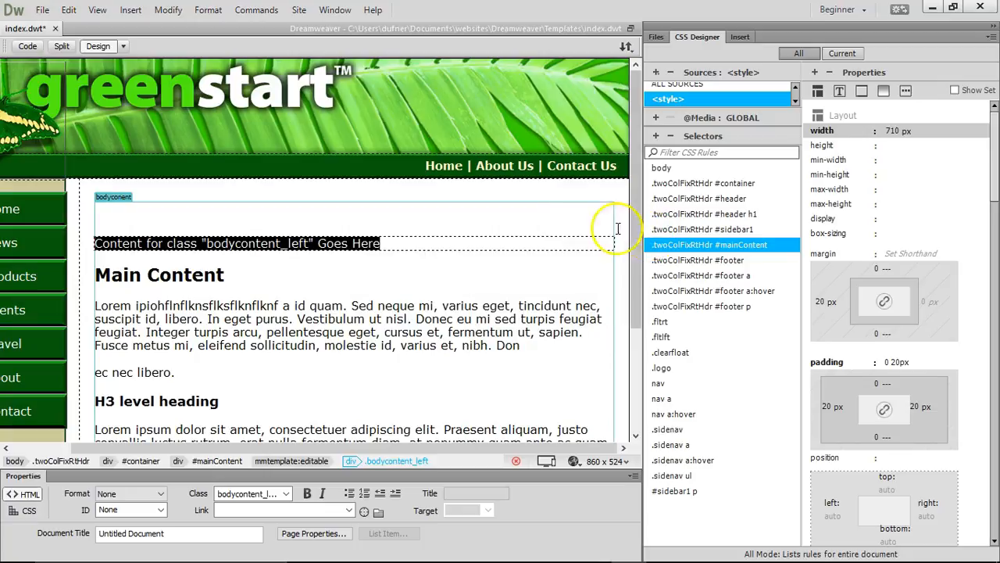
{"action": "key", "text": "Delete"}
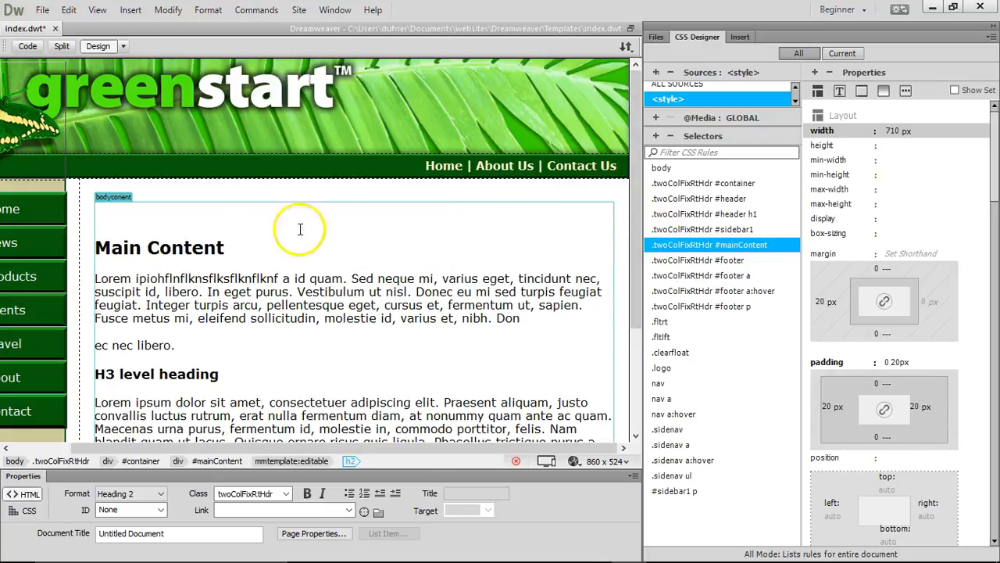
Set up a new div with class bodycontent_left at the insertion point and create the class rule .bodycontent_left in this document only.
{"action": "left_click", "coordinate": [130, 10]}
{"action": "left_click", "coordinate": [137, 28]}
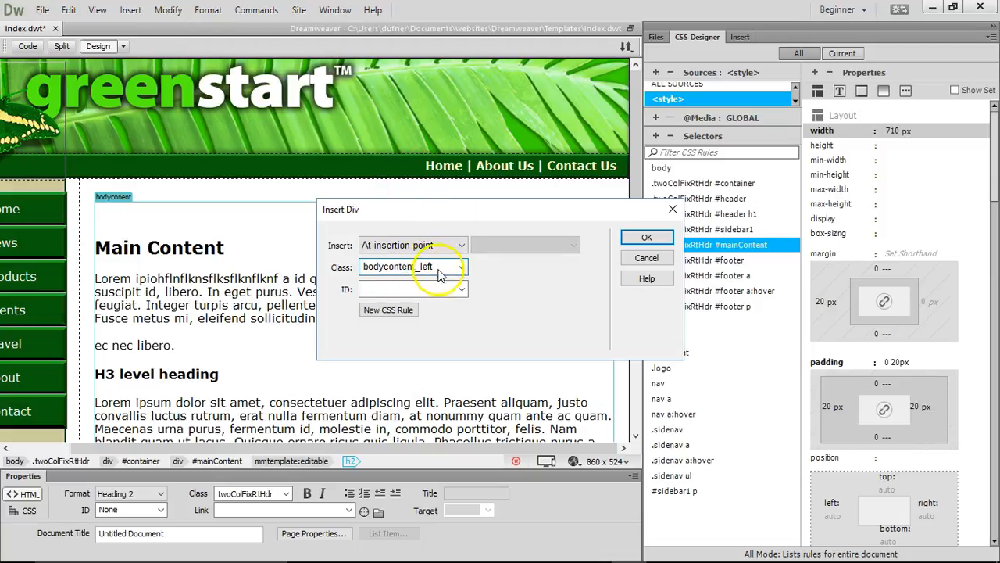
{"action": "left_click", "coordinate": [394, 311]}
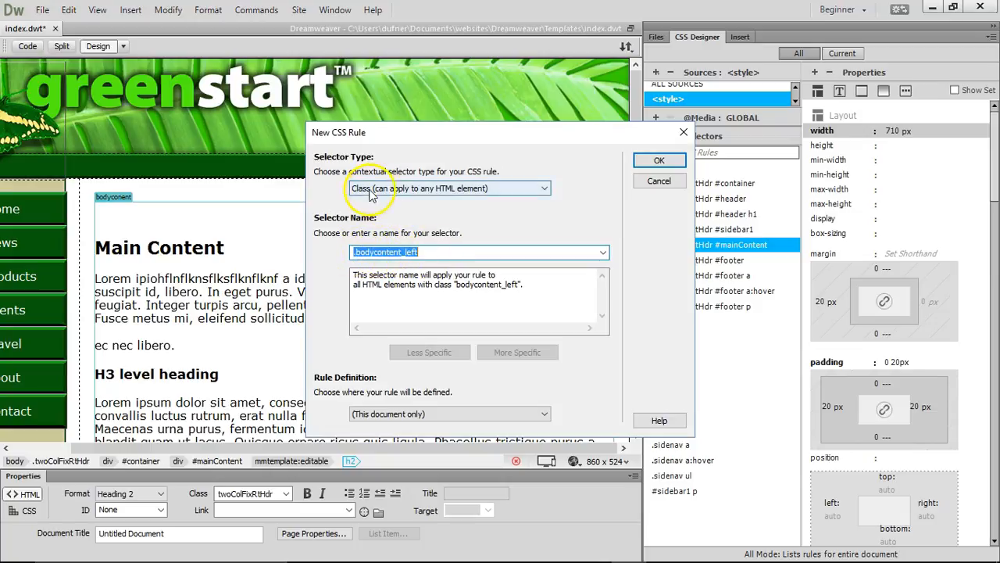
{"action": "left_click", "coordinate": [656, 161]}
{"action": "left_click_drag", "start_coordinate": [502, 144], "coordinate": [487, 121]}
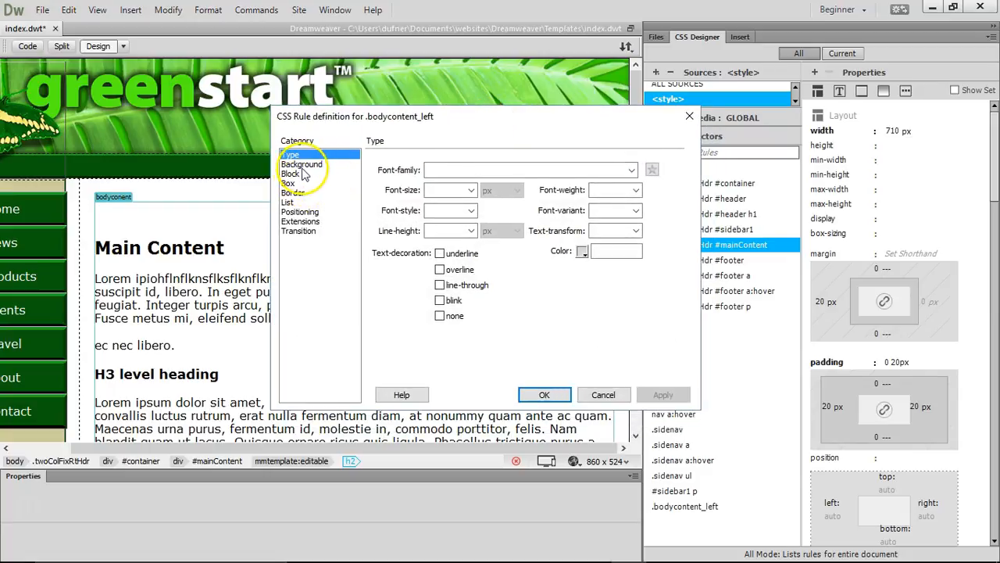
Set the background color of the .bodycontent_left rule to orange #FB7501 and apply it.
{"action": "left_click", "coordinate": [303, 166]}
{"action": "left_click", "coordinate": [473, 171]}
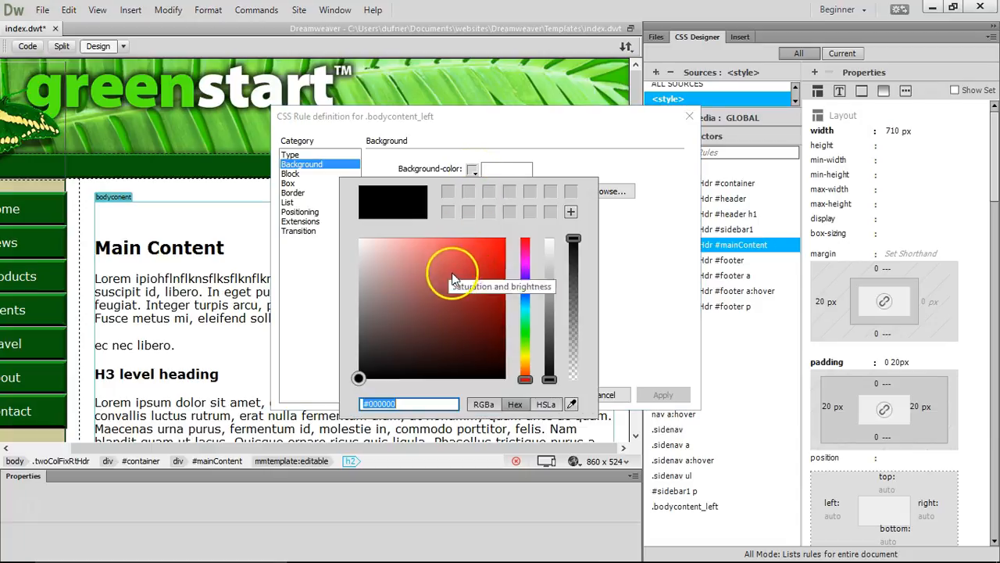
{"action": "left_click_drag", "start_coordinate": [525, 355], "coordinate": [524, 374]}
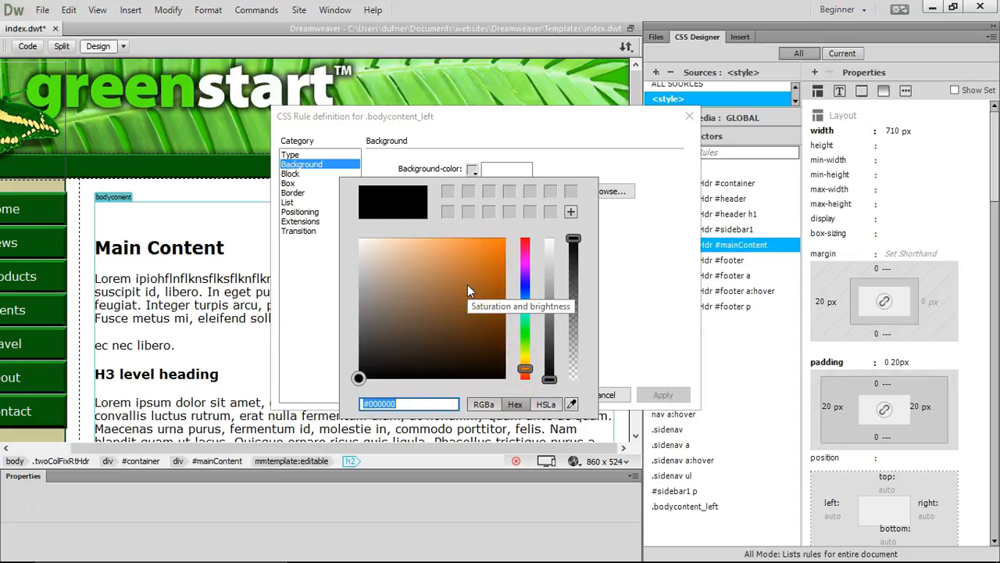
{"action": "left_click", "coordinate": [493, 241]}
{"action": "left_click_drag", "start_coordinate": [493, 241], "coordinate": [505, 245]}
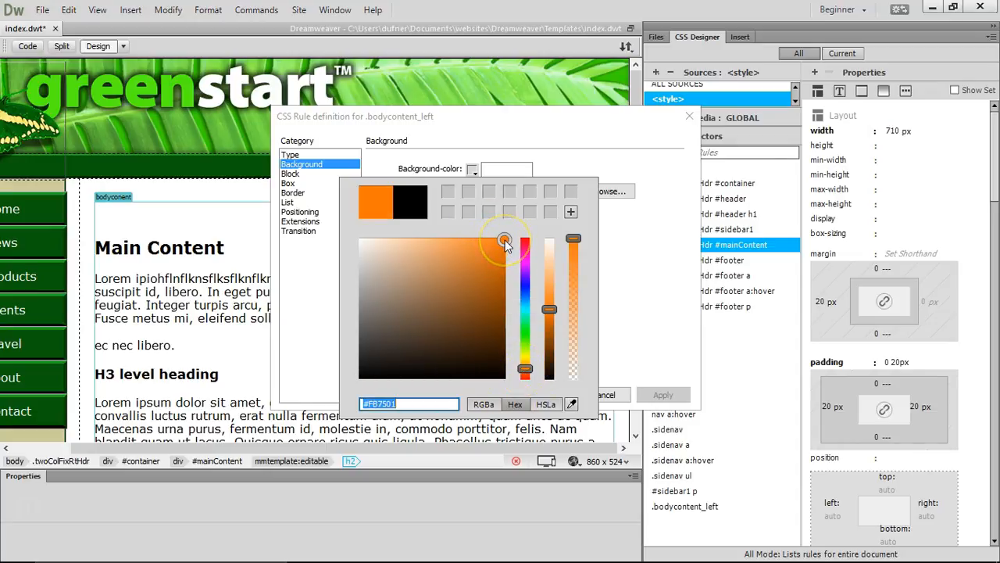
{"action": "key", "text": "Return"}
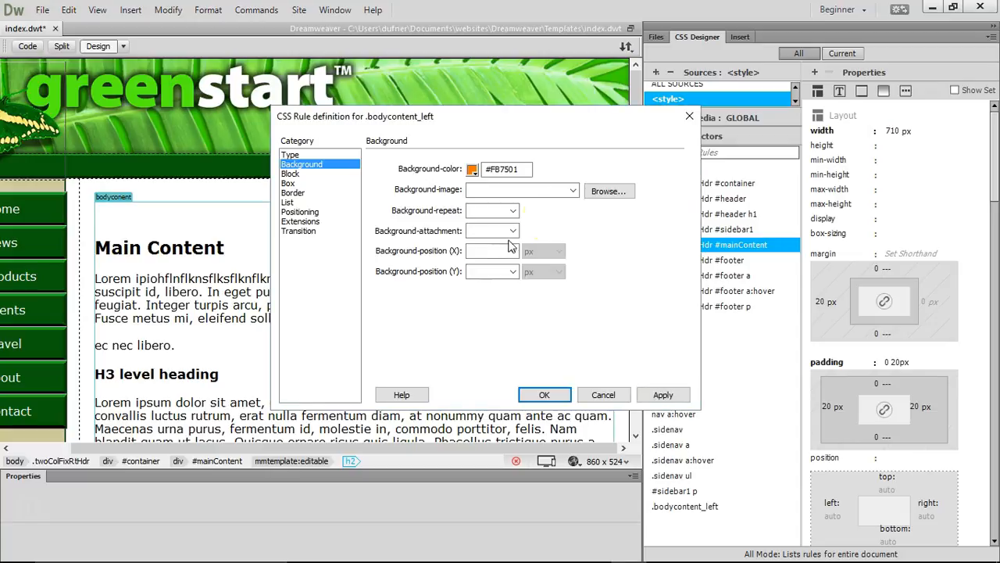
{"action": "left_click", "coordinate": [665, 396]}
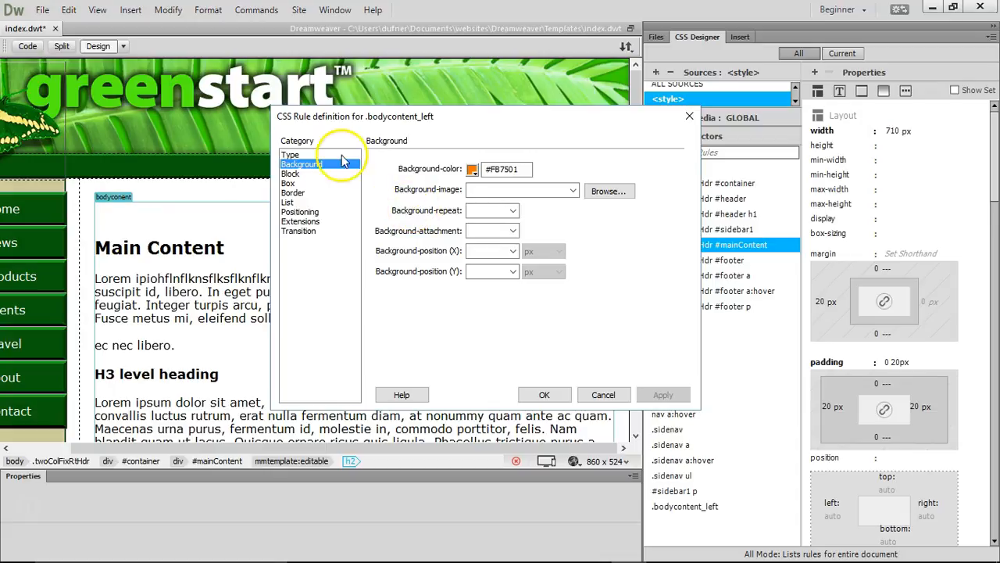
Set the box width of the .bodycontent_left rule to 300 px and its float to left.
{"action": "left_click", "coordinate": [291, 183]}
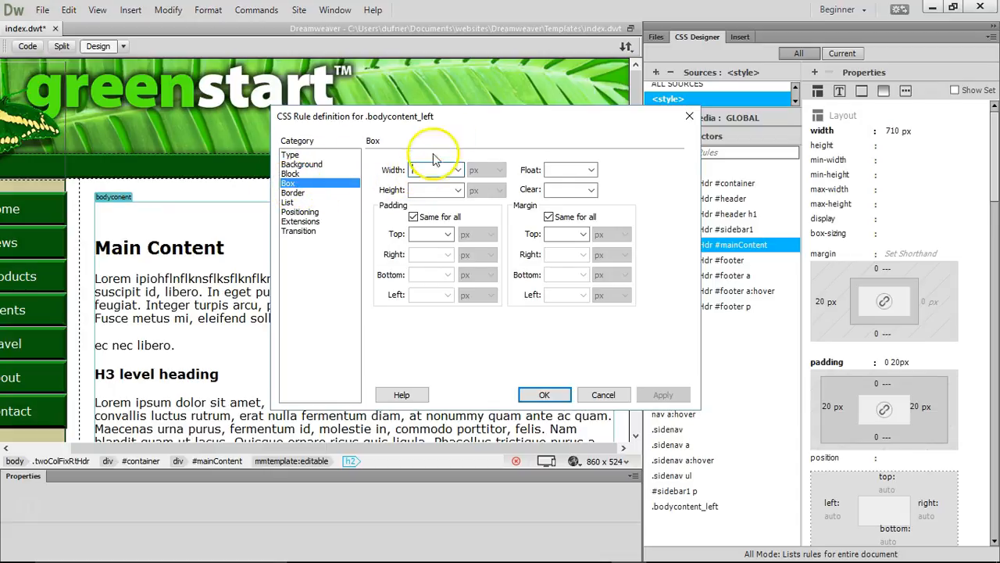
{"action": "left_click_drag", "start_coordinate": [458, 119], "coordinate": [441, 302]}
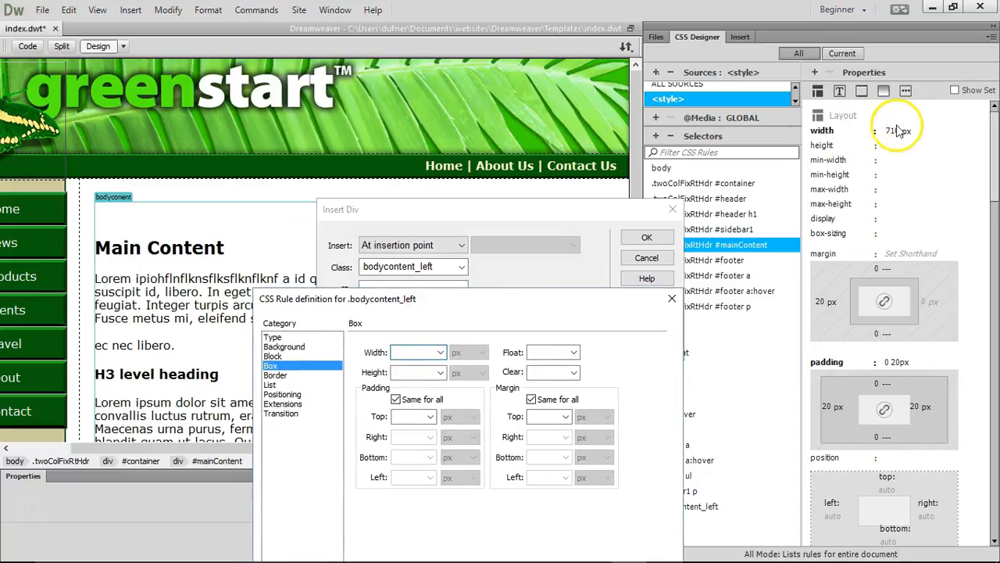
{"action": "left_click_drag", "start_coordinate": [600, 307], "coordinate": [562, 184]}
{"action": "left_click", "coordinate": [363, 228]}
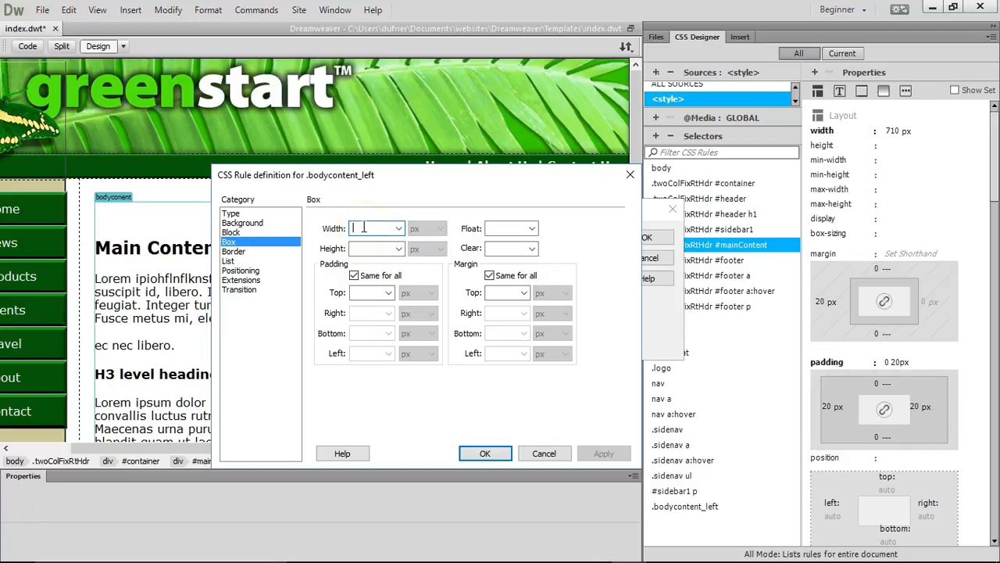
{"action": "type", "text": "300"}
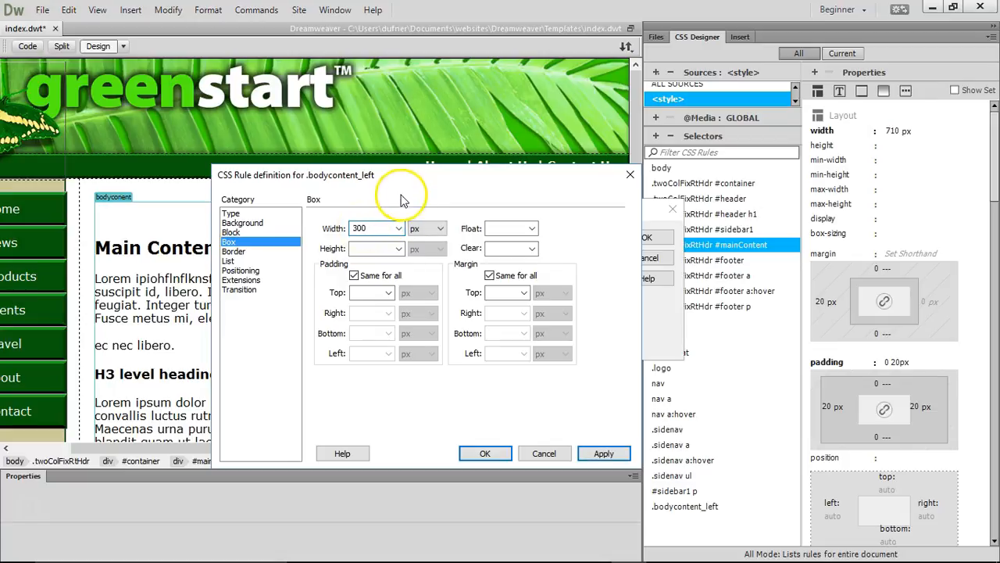
{"action": "left_click", "coordinate": [523, 230]}
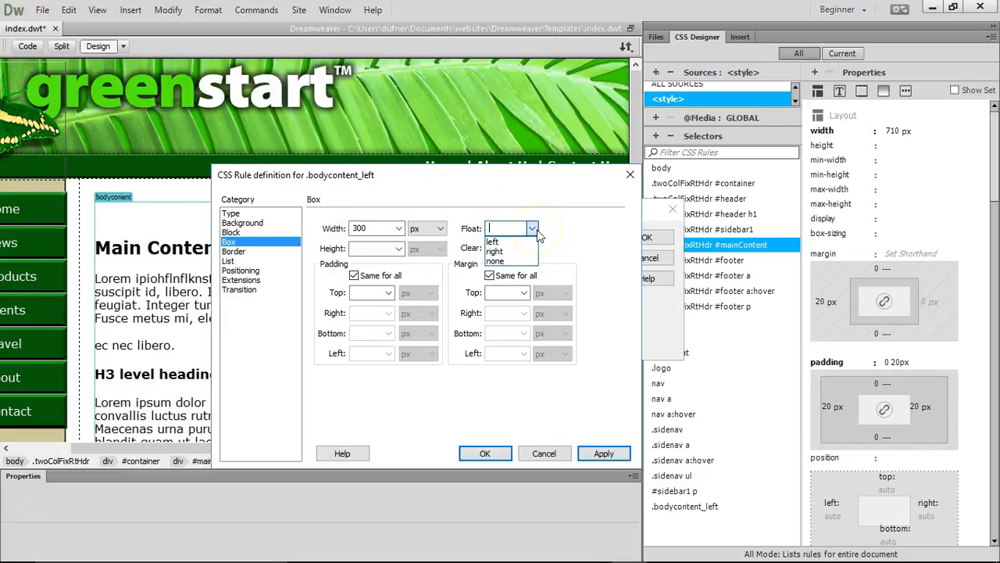
{"action": "left_click", "coordinate": [496, 242]}
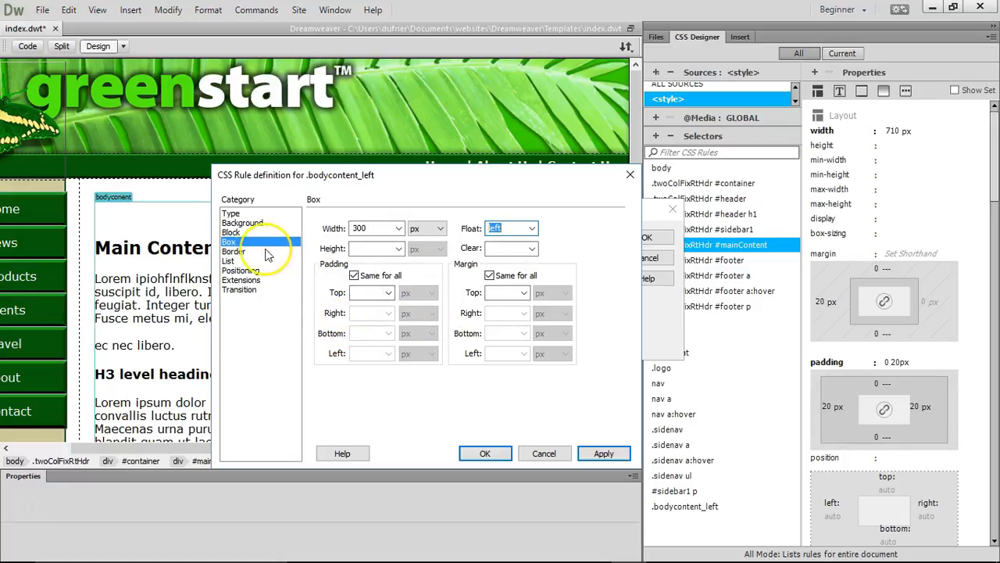
Accept the .bodycontent_left rule definition and insert the bodycontent_left div above the Main Content heading.
{"action": "left_click", "coordinate": [486, 454]}
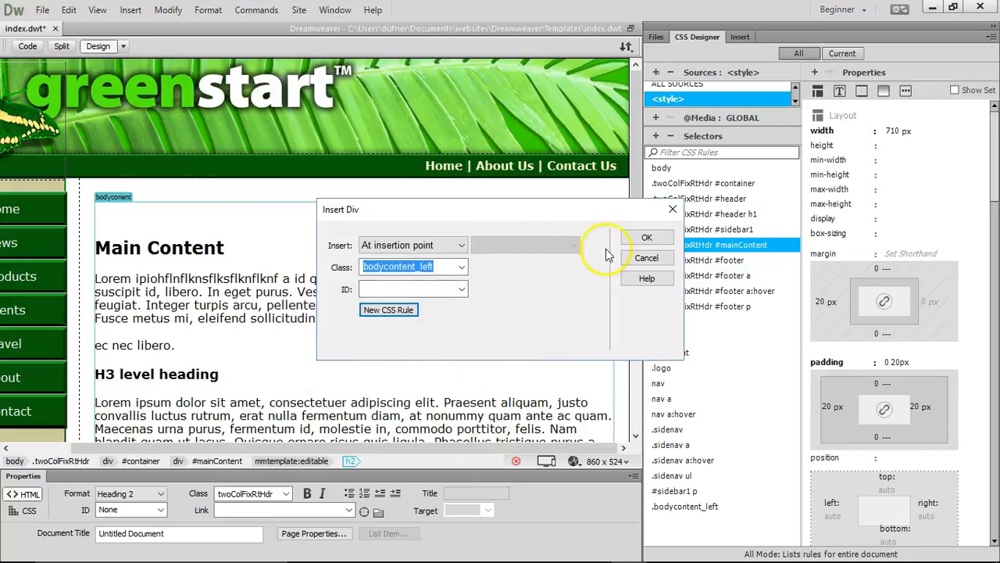
{"action": "left_click", "coordinate": [627, 241]}
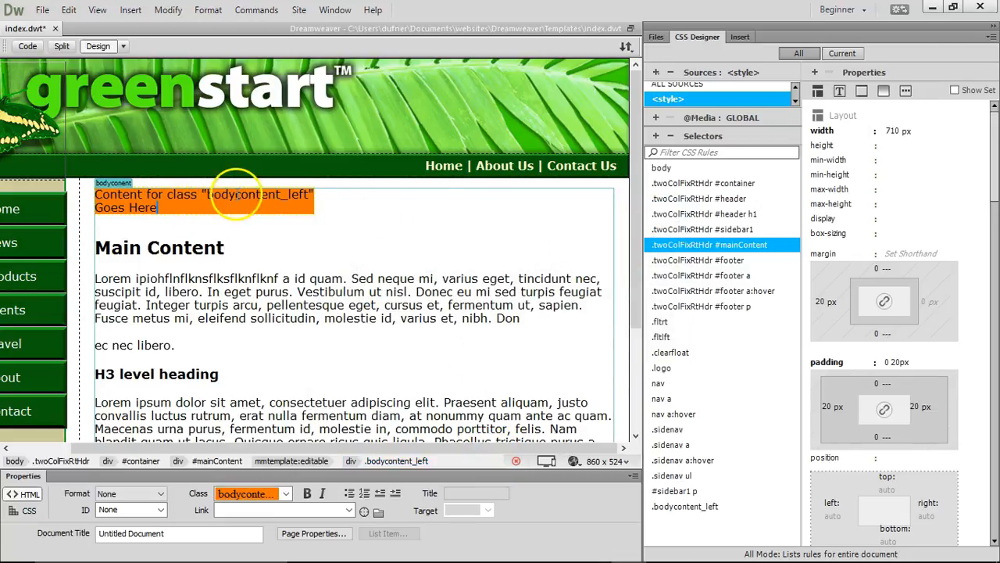
Set up a div with class bodycontent_right beside the orange div and create the class rule .bodycontent_right in this document only.
{"action": "left_click", "coordinate": [346, 203]}
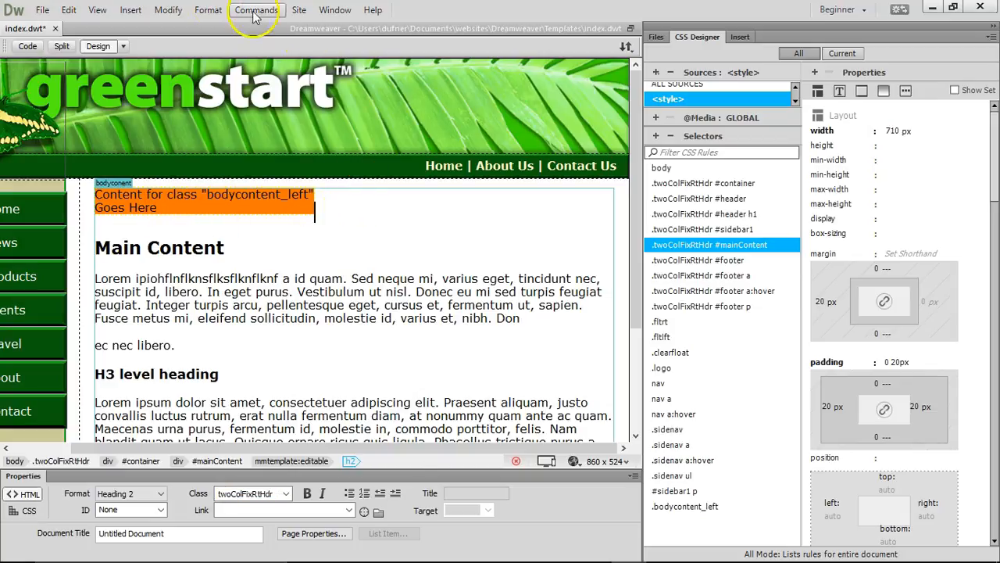
{"action": "left_click", "coordinate": [130, 10]}
{"action": "left_click", "coordinate": [142, 27]}
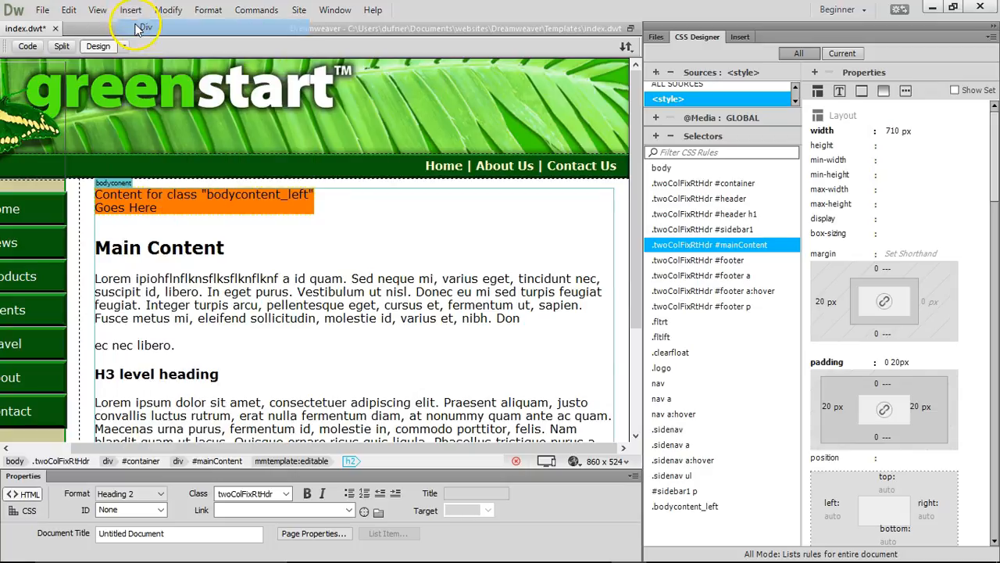
{"action": "type", "text": "bodycontent_left"}
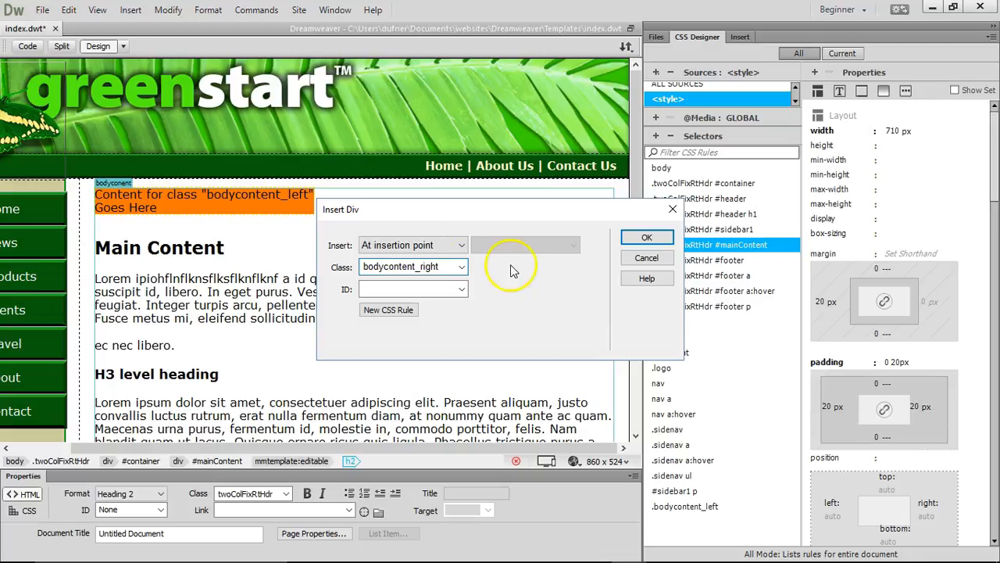
{"action": "left_click", "coordinate": [399, 309]}
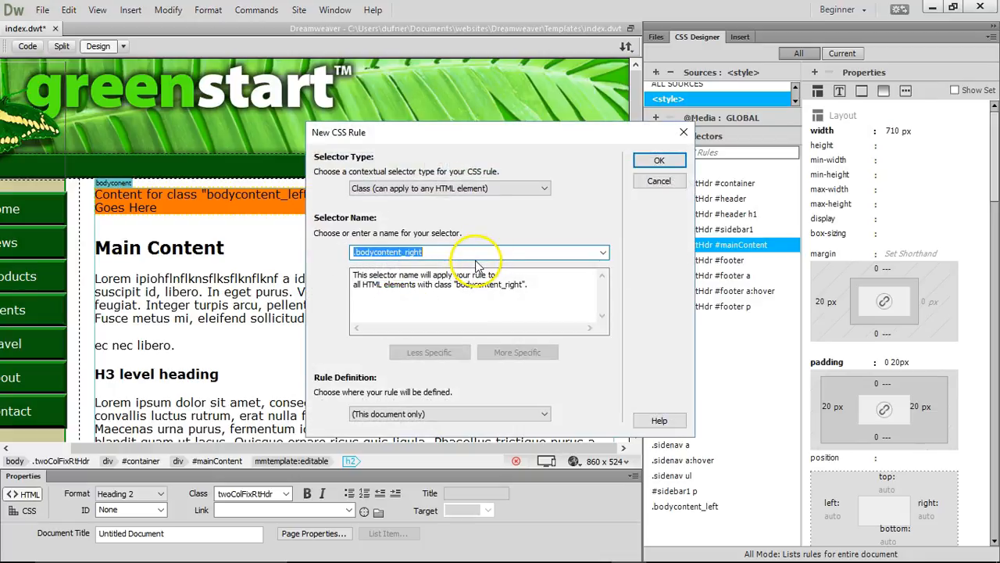
{"action": "left_click", "coordinate": [441, 253]}
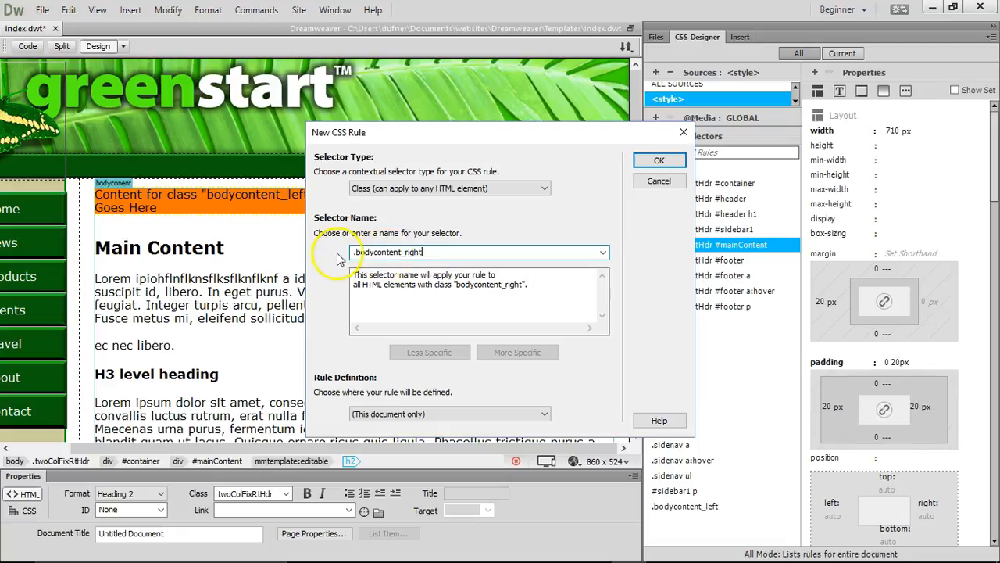
{"action": "left_click", "coordinate": [657, 162]}
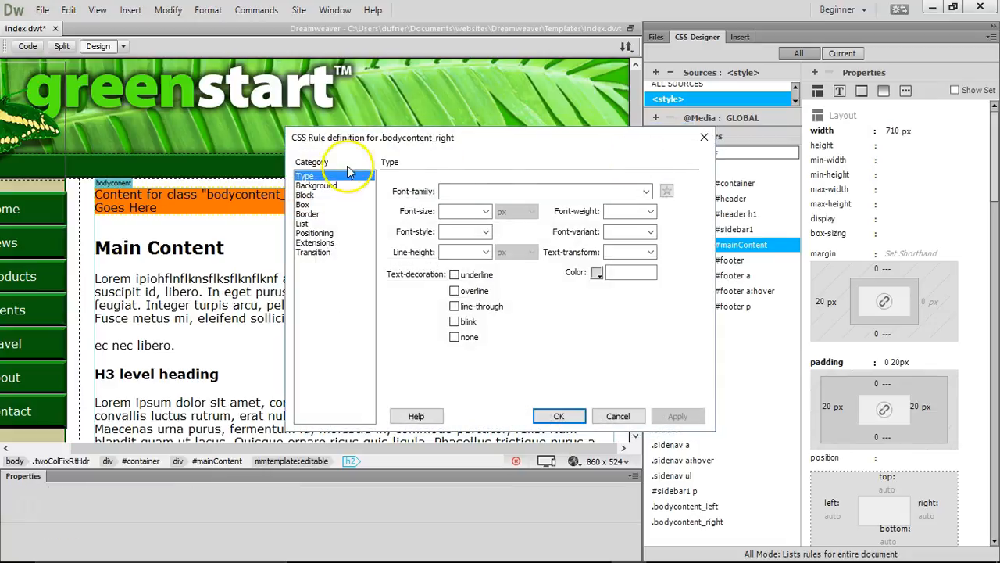
Set the background color of the .bodycontent_right rule to pink #E717B2.
{"action": "left_click_drag", "start_coordinate": [367, 139], "coordinate": [571, 139]}
{"action": "left_click", "coordinate": [520, 185]}
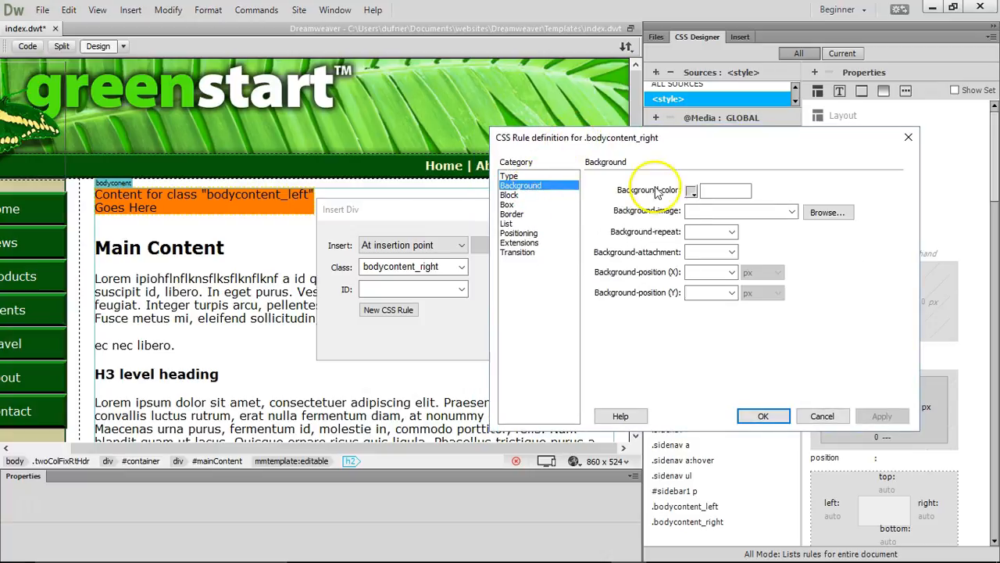
{"action": "left_click", "coordinate": [693, 193]}
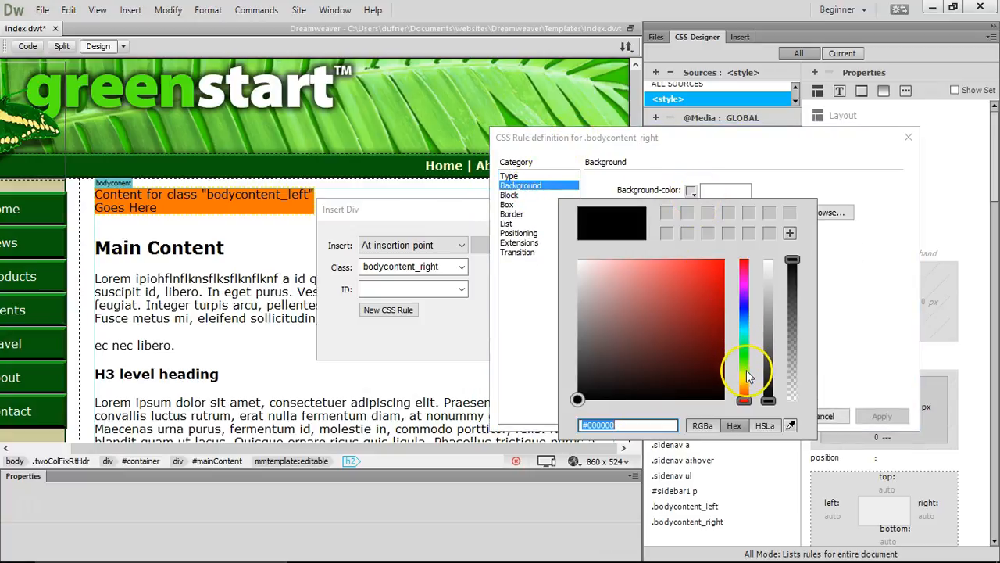
{"action": "left_click_drag", "start_coordinate": [746, 390], "coordinate": [745, 279]}
{"action": "left_click", "coordinate": [710, 275]}
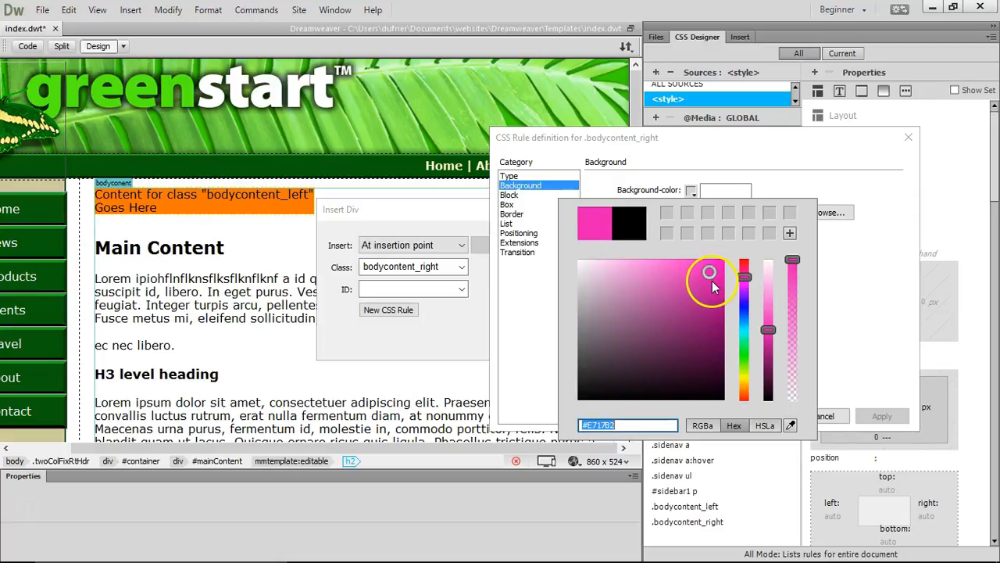
{"action": "key", "text": "Return"}
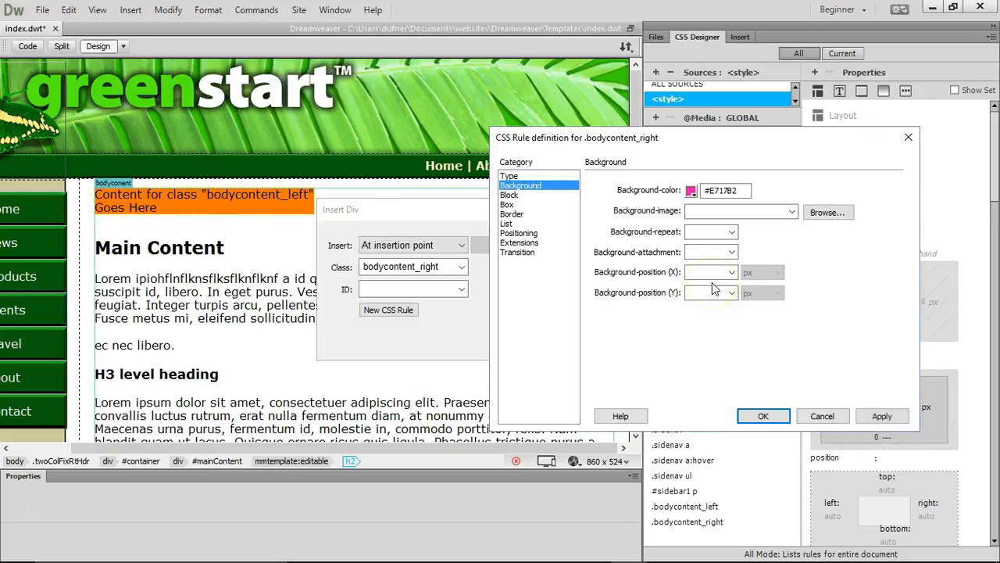
Give the .bodycontent_right rule a box width of 300 px and a left float, and insert the div.
{"action": "left_click", "coordinate": [551, 205]}
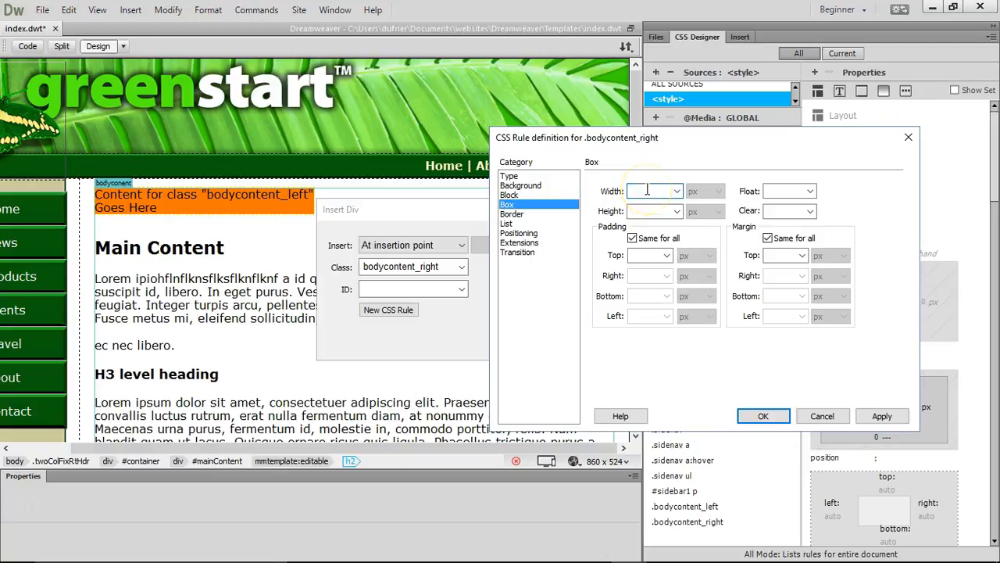
{"action": "left_click", "coordinate": [799, 190]}
{"action": "left_click", "coordinate": [787, 201]}
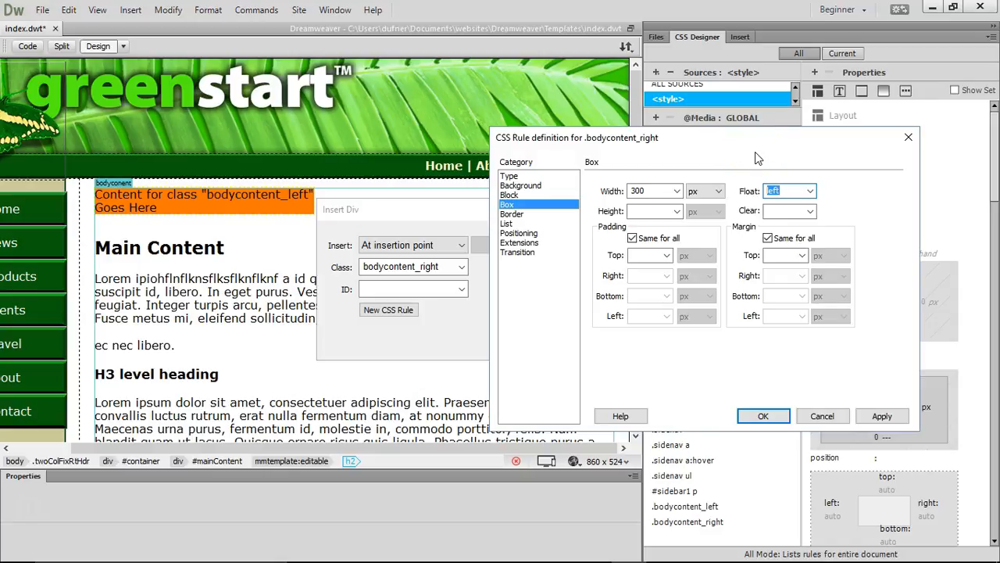
{"action": "left_click_drag", "start_coordinate": [755, 142], "coordinate": [649, 139]}
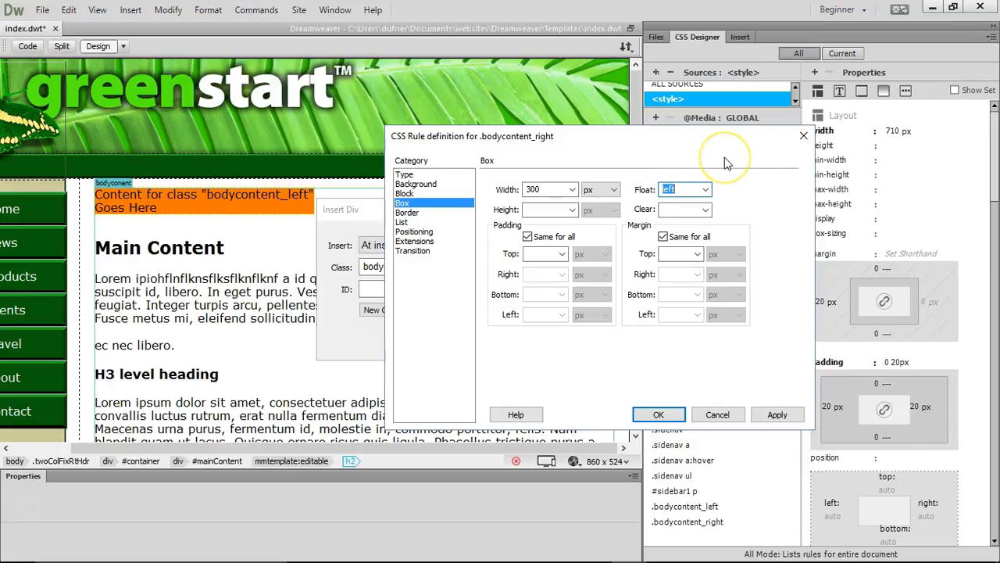
{"action": "left_click", "coordinate": [795, 197]}
{"action": "left_click", "coordinate": [672, 411]}
{"action": "left_click", "coordinate": [647, 239]}
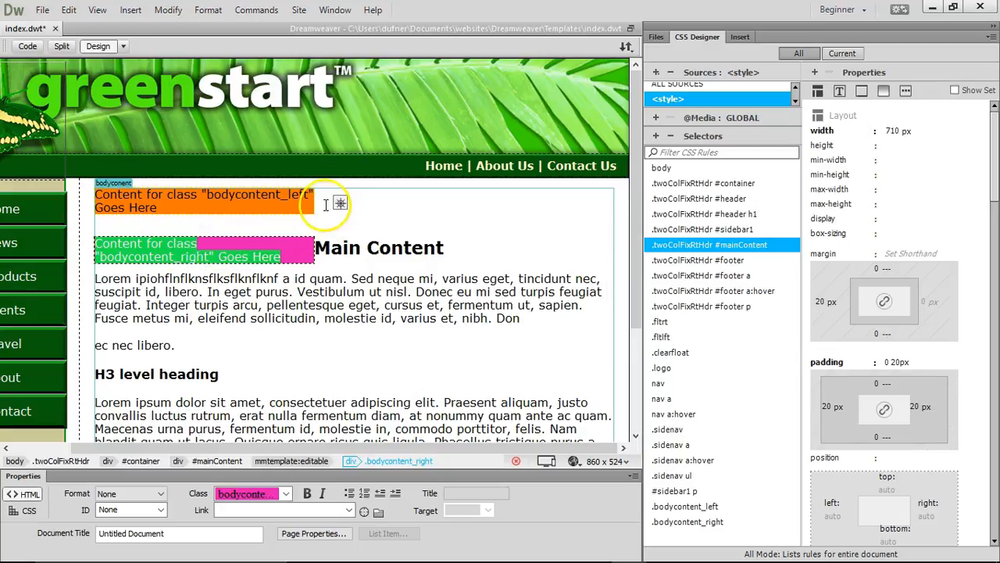
Add a line break before the Main Content heading and cut all text from that heading through the last paragraph.
{"action": "left_click", "coordinate": [340, 247]}
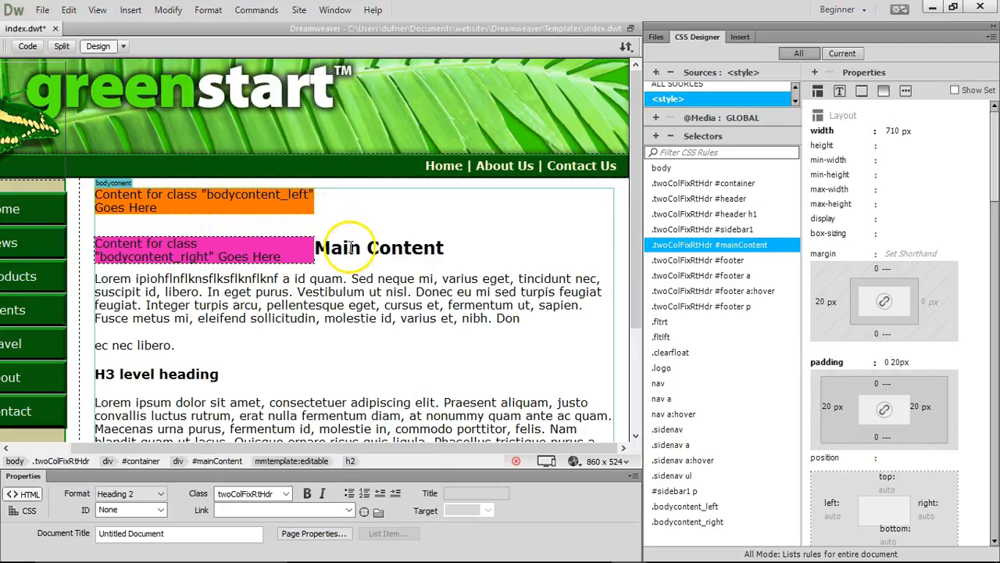
{"action": "key", "text": "Return"}
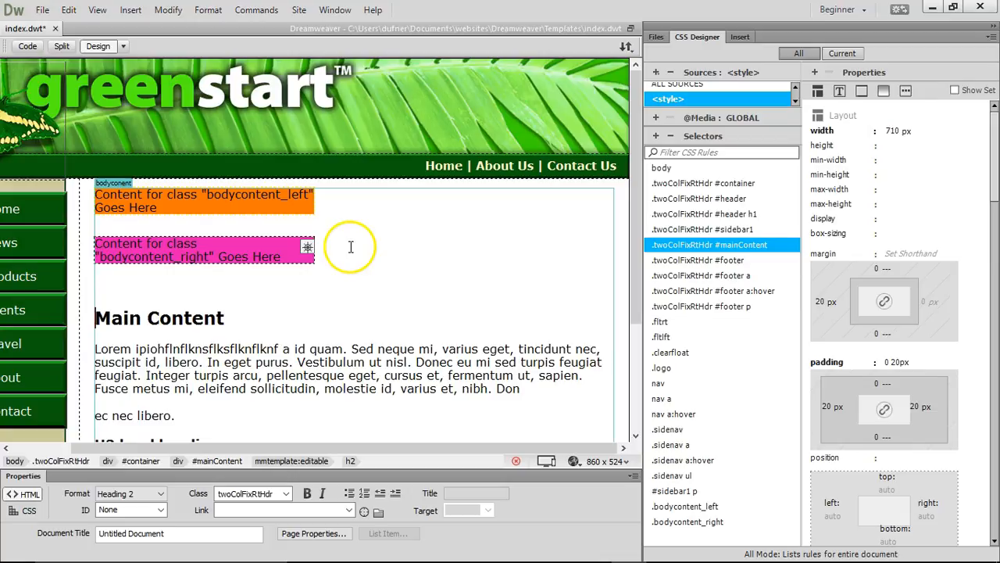
{"action": "scroll", "coordinate": [351, 238], "scroll_direction": "down", "scroll_amount": 3}
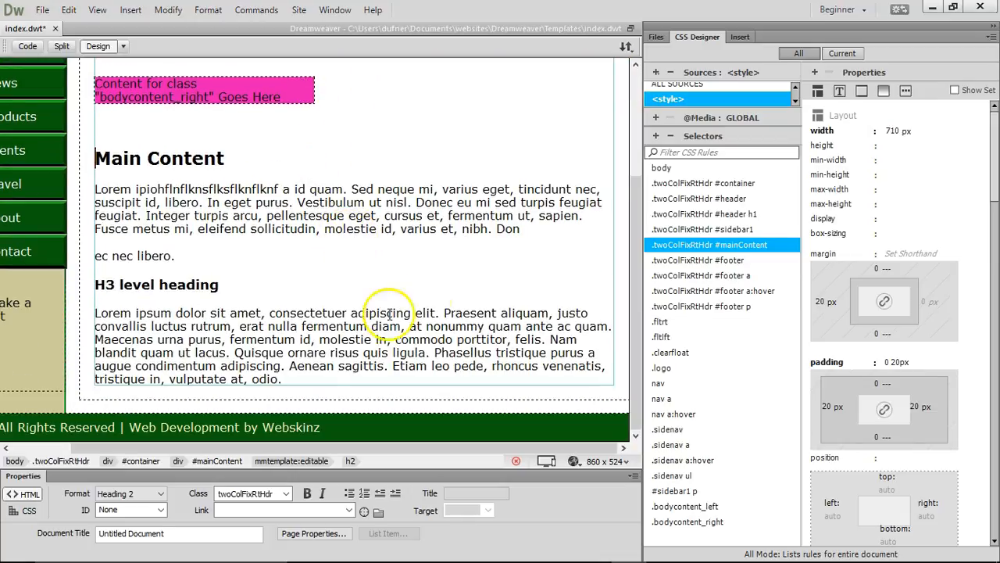
{"action": "left_click_drag", "start_coordinate": [291, 381], "coordinate": [99, 168]}
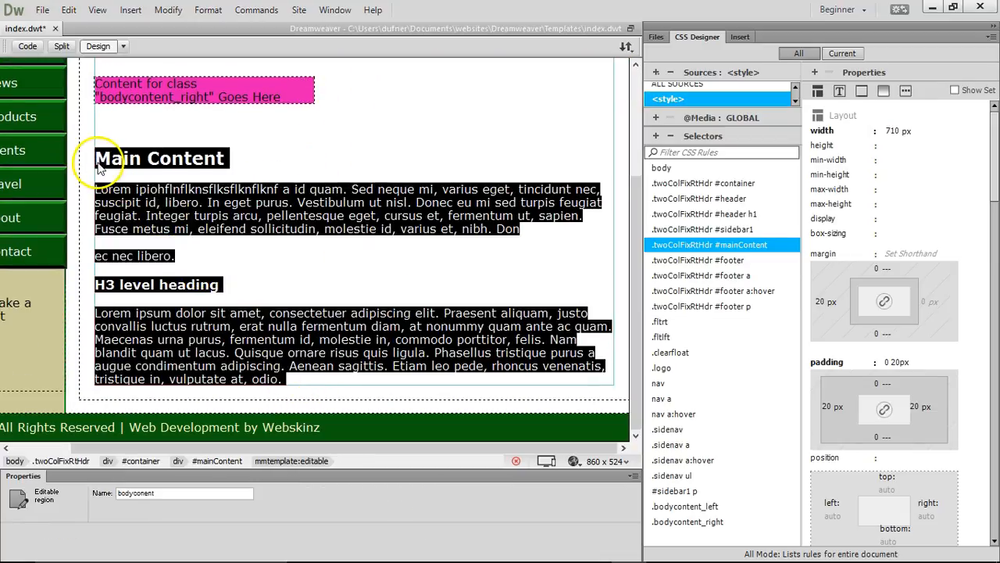
{"action": "key", "text": "Delete"}
Replace the placeholder text in both the bodycontent_left and bodycontent_right divs with the cut Main Content text.
{"action": "scroll", "coordinate": [228, 170], "scroll_direction": "up", "scroll_amount": 3}
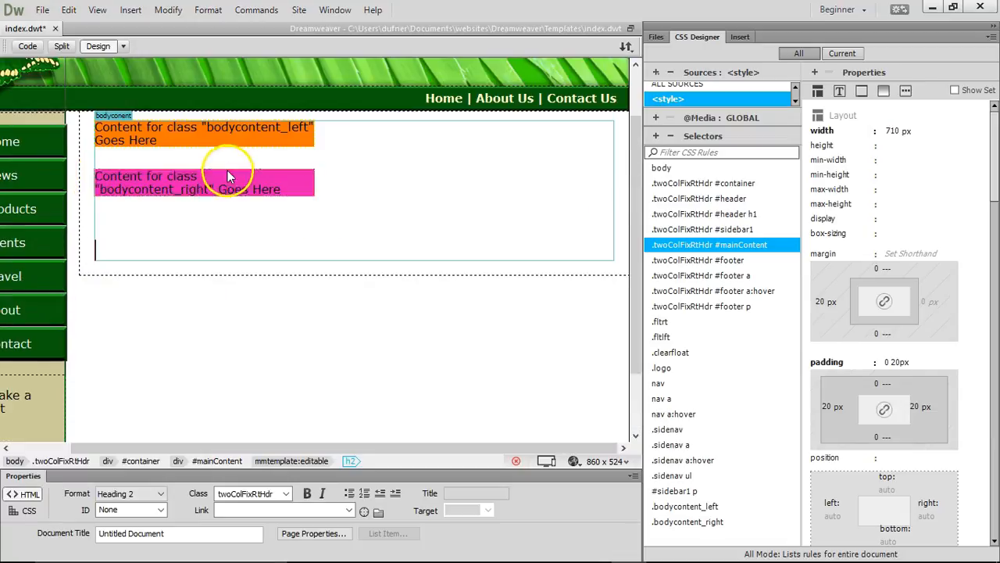
{"action": "left_click_drag", "start_coordinate": [174, 137], "coordinate": [102, 126]}
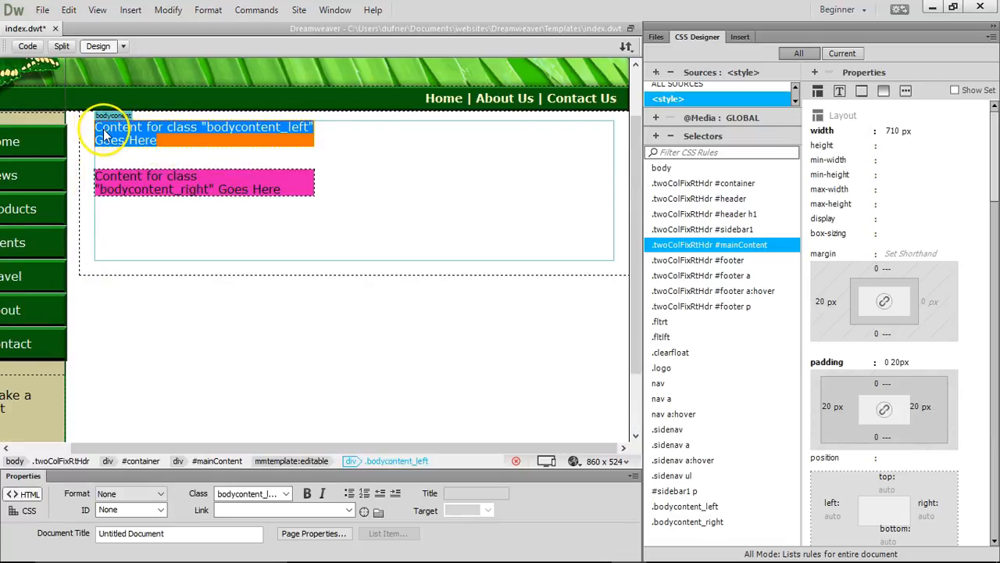
{"action": "key", "text": "ctrl+v"}
{"action": "scroll", "coordinate": [275, 159], "scroll_direction": "up", "scroll_amount": 3}
{"action": "left_click_drag", "start_coordinate": [316, 173], "coordinate": [504, 188]}
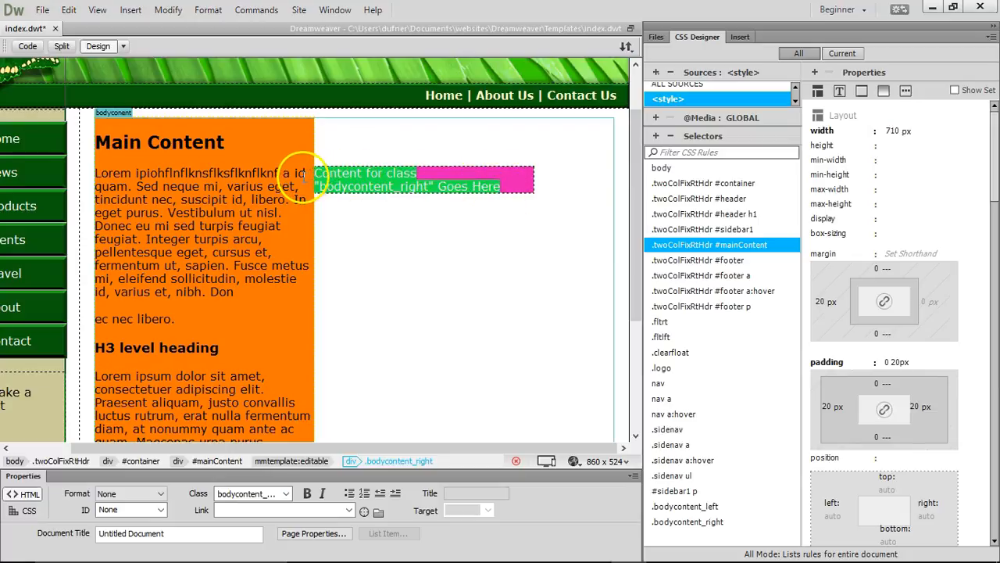
{"action": "key", "text": "ctrl+v"}
Delete the empty h2 line between the two content divs in the source code and return to the design view.
{"action": "scroll", "coordinate": [559, 189], "scroll_direction": "up", "scroll_amount": 2}
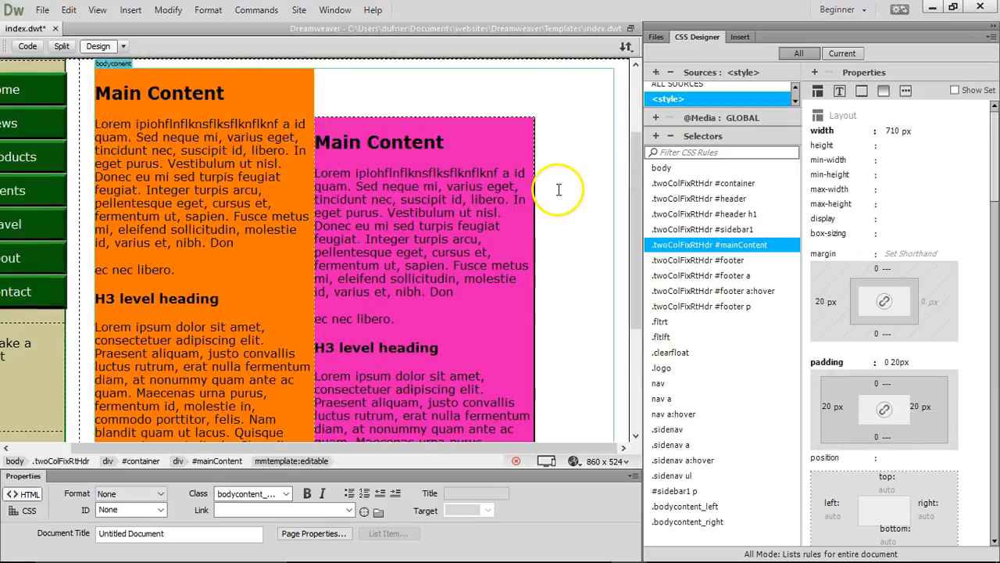
{"action": "scroll", "coordinate": [559, 189], "scroll_direction": "up", "scroll_amount": 2}
{"action": "left_click", "coordinate": [375, 172]}
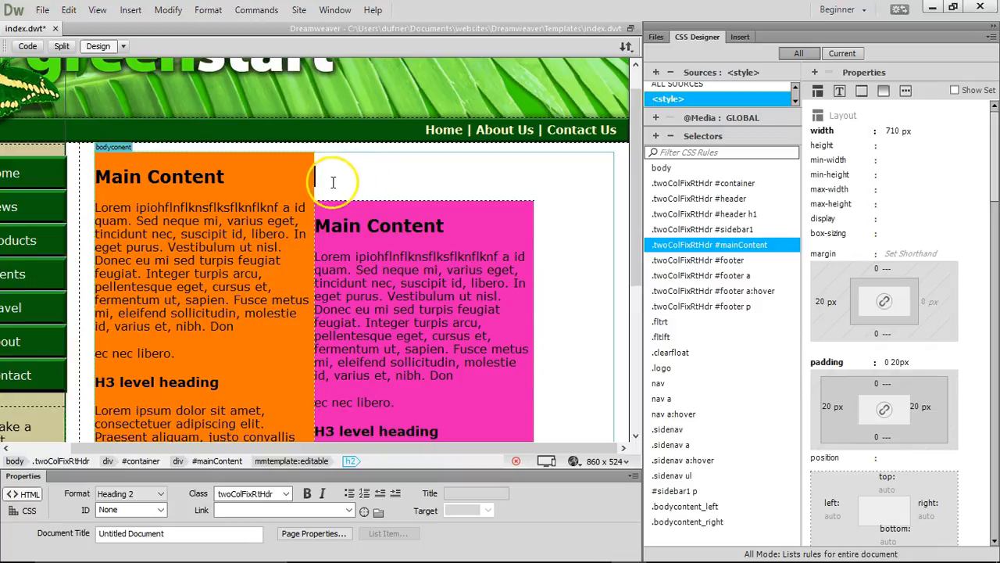
{"action": "left_click", "coordinate": [28, 47]}
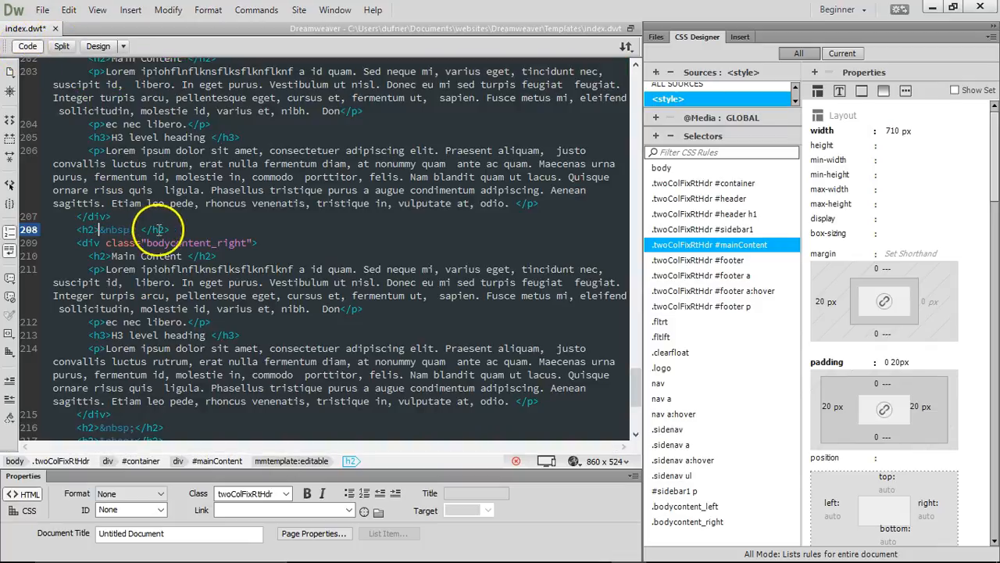
{"action": "left_click_drag", "start_coordinate": [173, 229], "coordinate": [77, 230]}
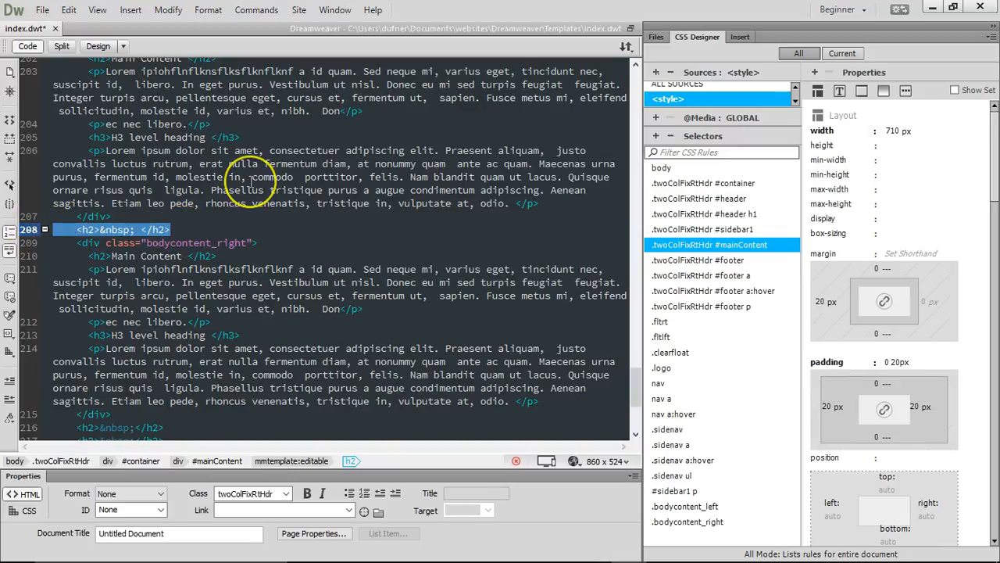
{"action": "key", "text": "BackSpace"}
{"action": "key", "text": "BackSpace"}
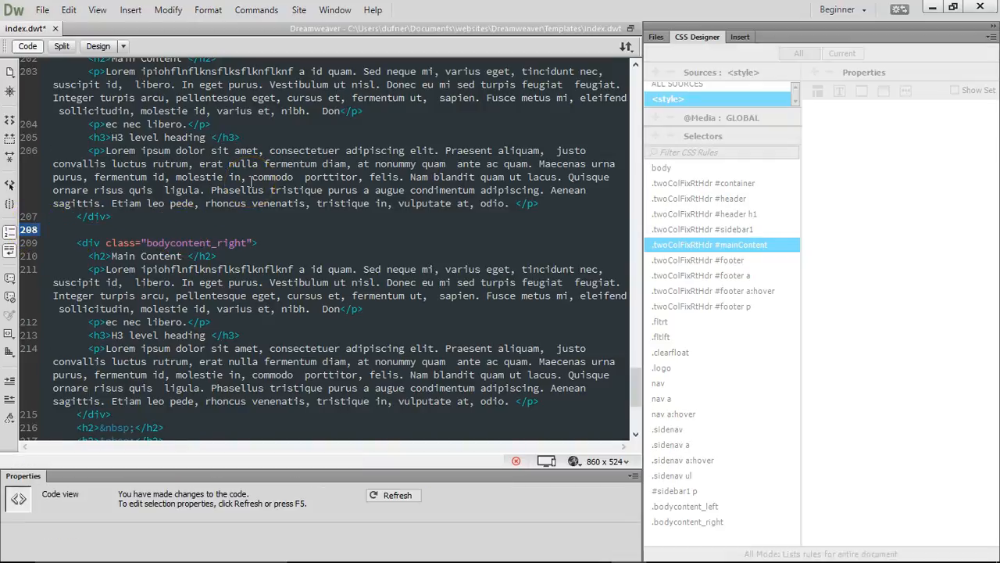
{"action": "left_click", "coordinate": [98, 46]}
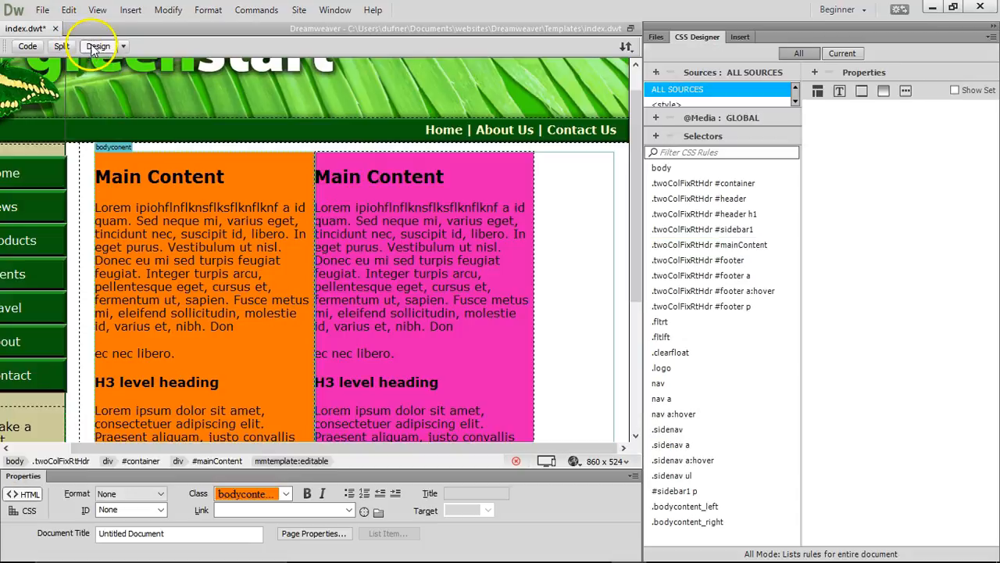
Set the right margin of the .bodycontent_left rule to 30 px.
{"action": "left_click", "coordinate": [547, 194]}
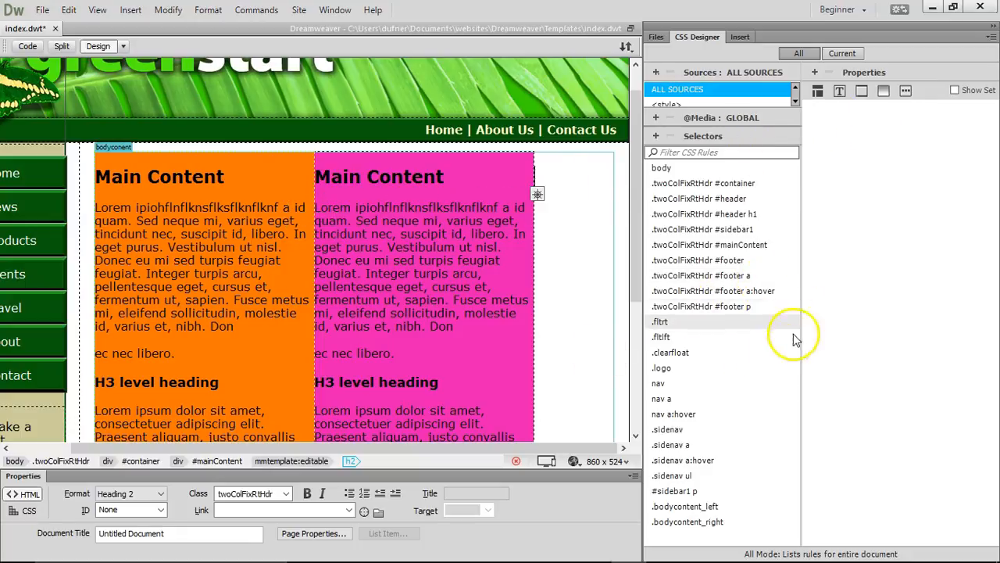
{"action": "left_click", "coordinate": [682, 507]}
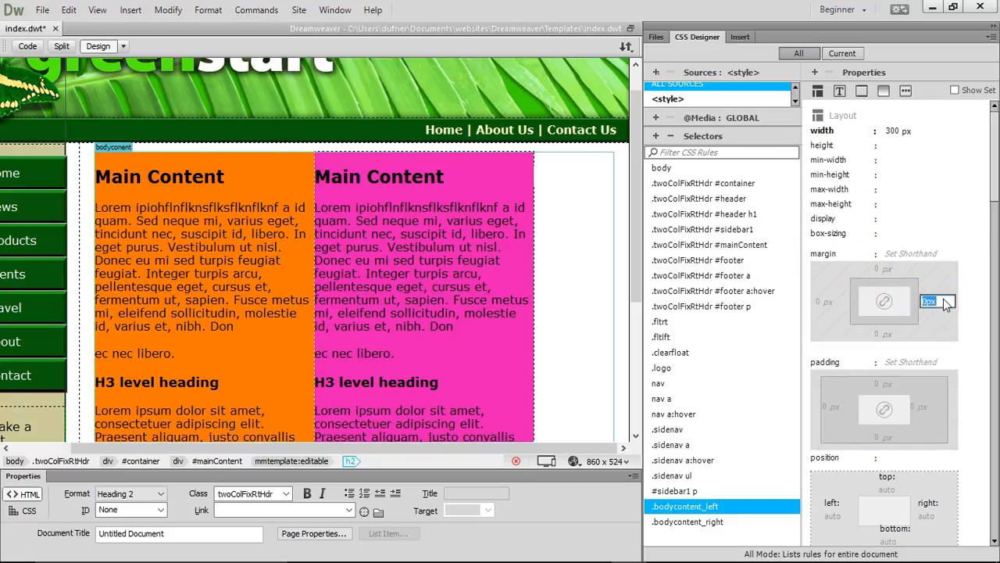
{"action": "key", "text": "Return"}
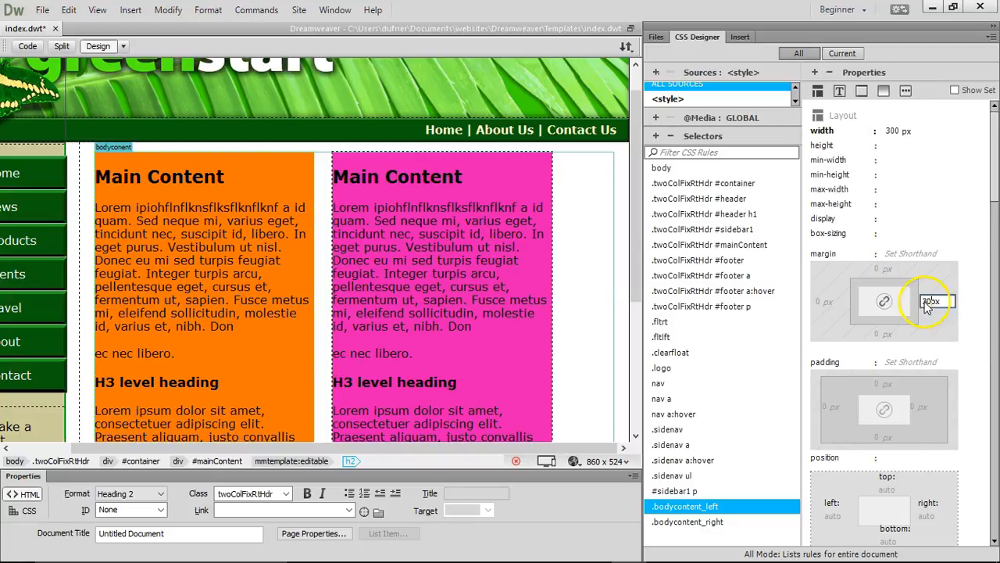
{"action": "type", "text": "30"}
{"action": "key", "text": "Return"}
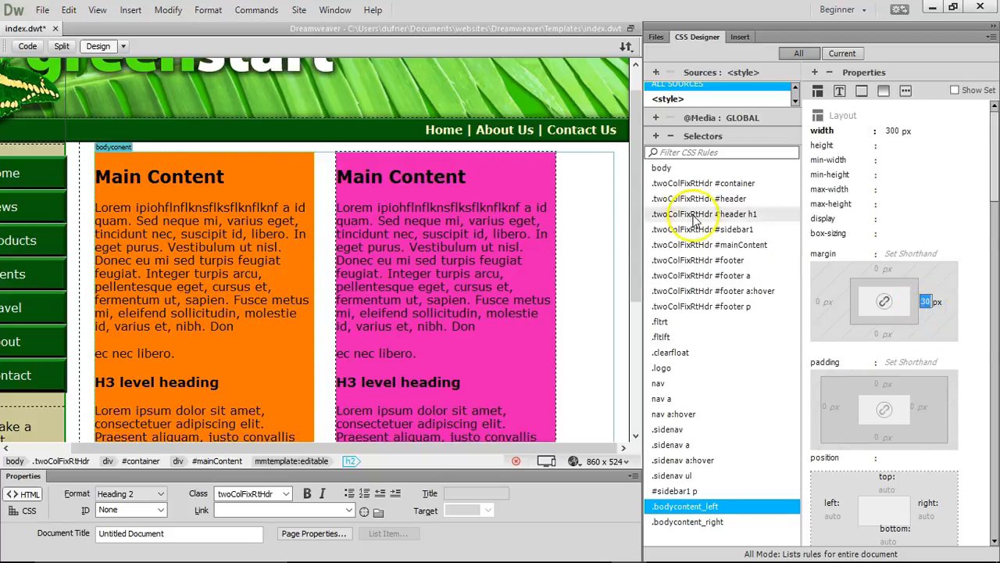
Set the width of both the .bodycontent_right and .bodycontent_left rules to 325 px.
{"action": "left_click", "coordinate": [676, 525]}
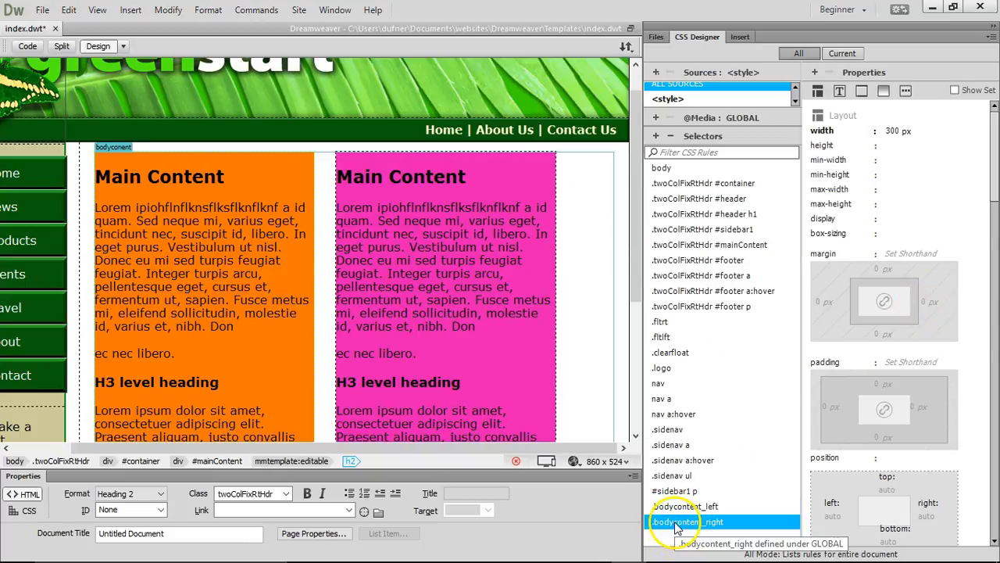
{"action": "left_click", "coordinate": [891, 131]}
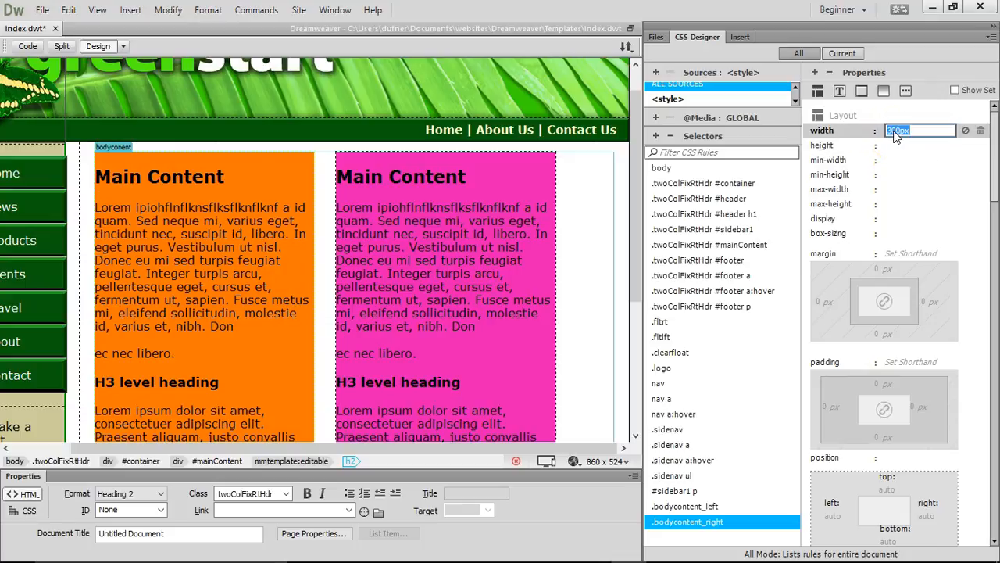
{"action": "key", "text": "Return"}
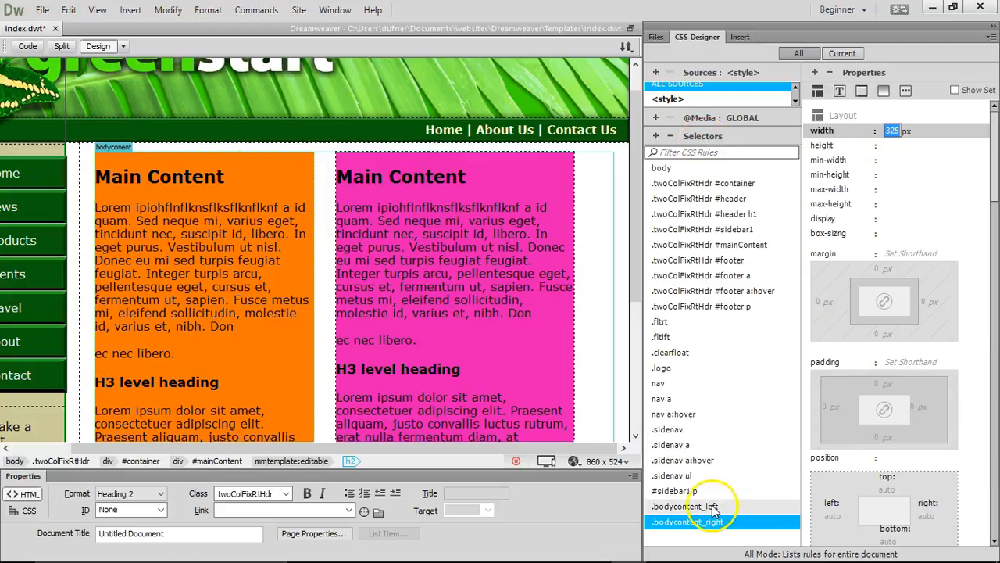
{"action": "left_click", "coordinate": [688, 507]}
{"action": "left_click", "coordinate": [893, 130]}
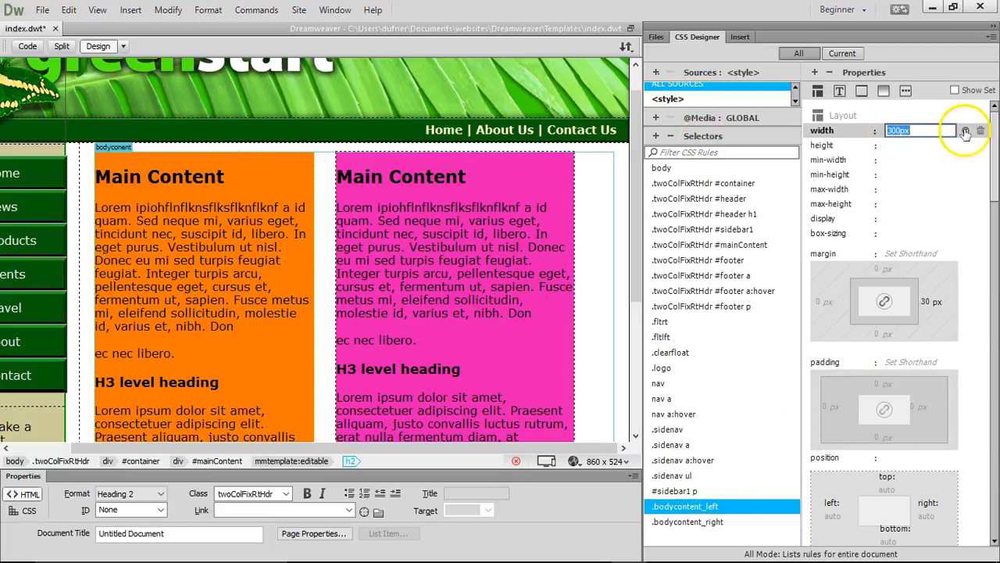
{"action": "type", "text": "325"}
{"action": "key", "text": "Return"}
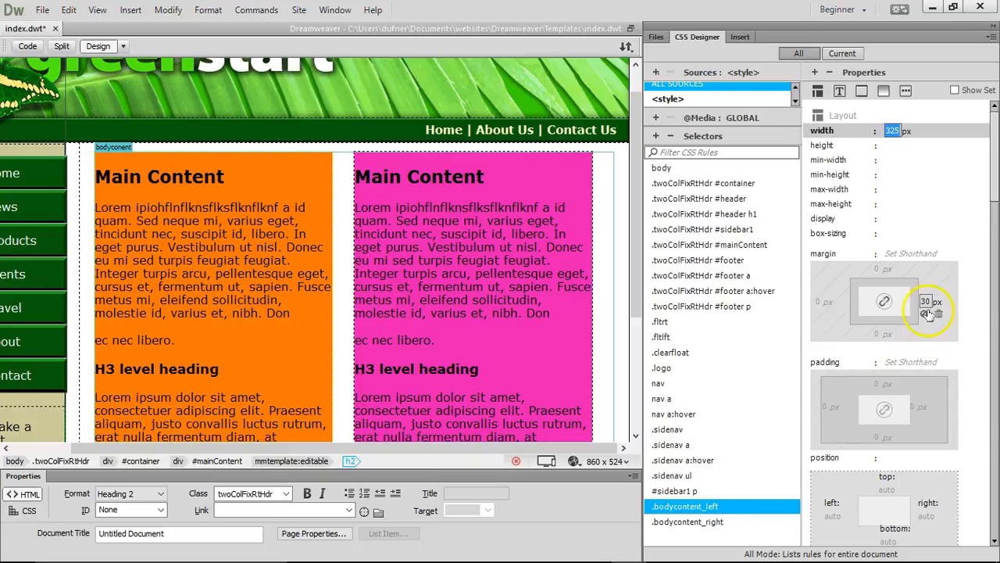
Set the right margin of the .bodycontent_left rule to 50 px.
{"action": "left_click", "coordinate": [929, 304]}
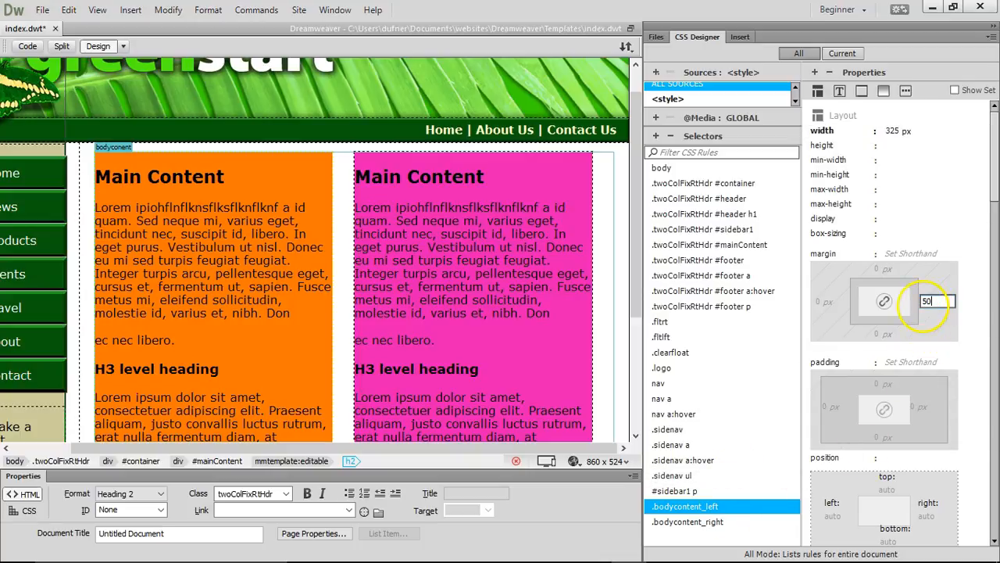
{"action": "type", "text": "50"}
{"action": "key", "text": "Return"}
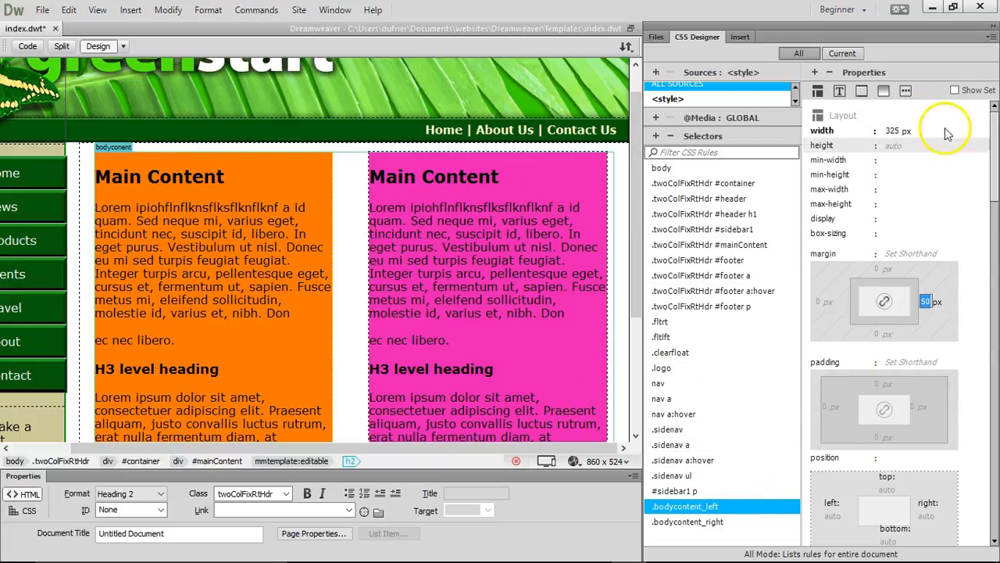
Remove the background color from both the .bodycontent_left and .bodycontent_right rules.
{"action": "left_click", "coordinate": [883, 90]}
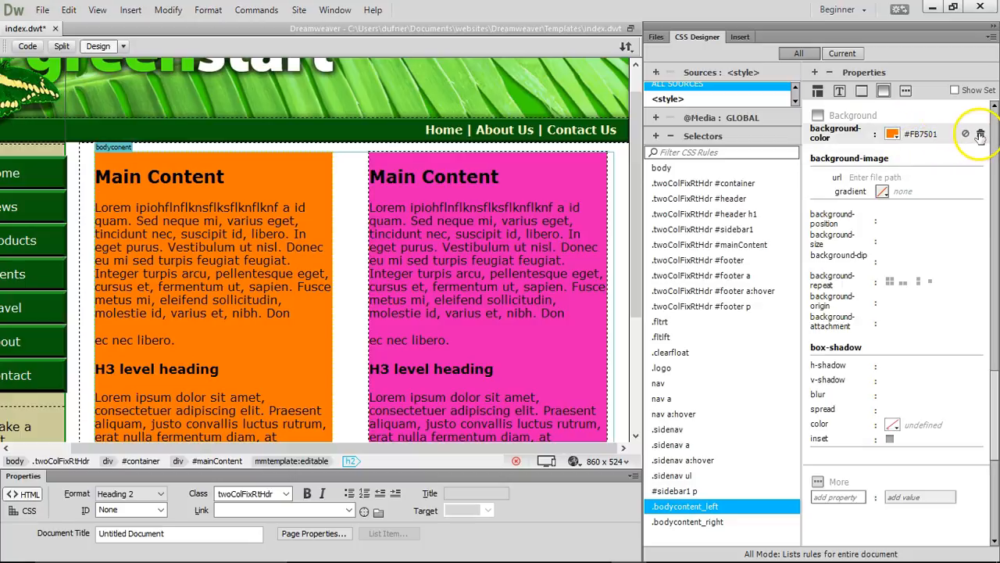
{"action": "left_click", "coordinate": [981, 136]}
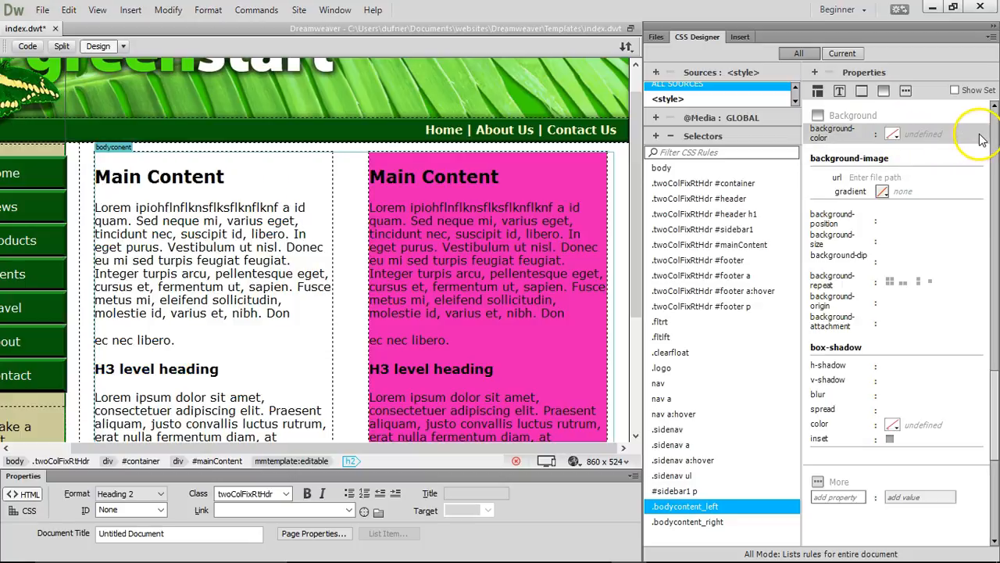
{"action": "left_click", "coordinate": [679, 521]}
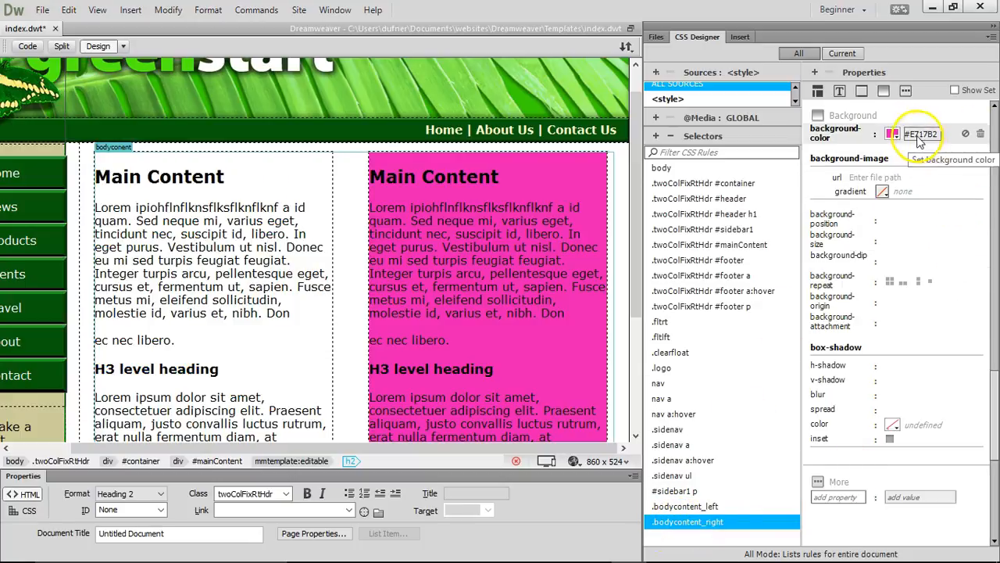
{"action": "left_click", "coordinate": [979, 135]}
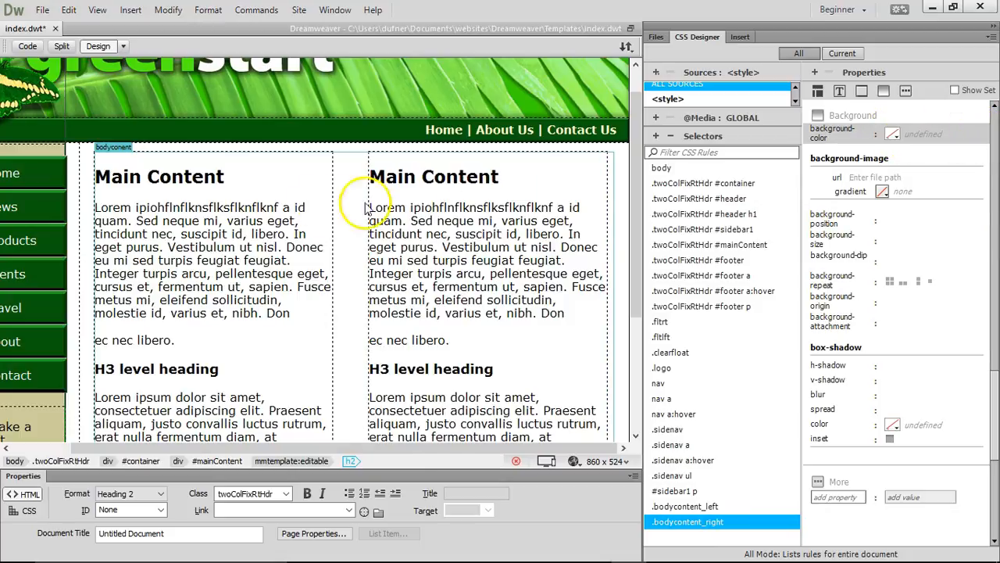
Save the template with the column backgrounds removed and update all pages based on it.
{"action": "left_click", "coordinate": [301, 207]}
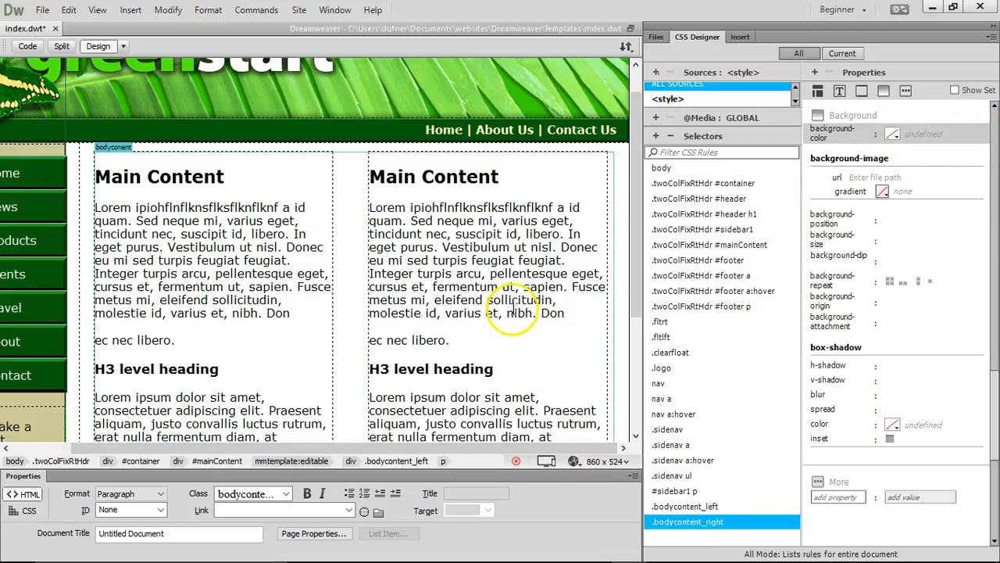
{"action": "key", "text": "ctrl+s"}
{"action": "left_click", "coordinate": [616, 273]}
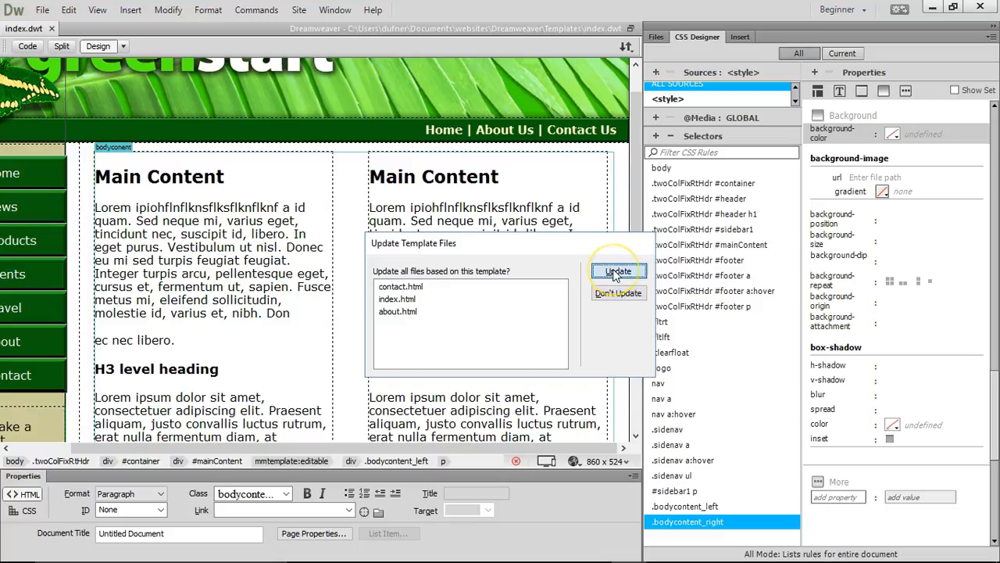
{"action": "left_click", "coordinate": [618, 212]}
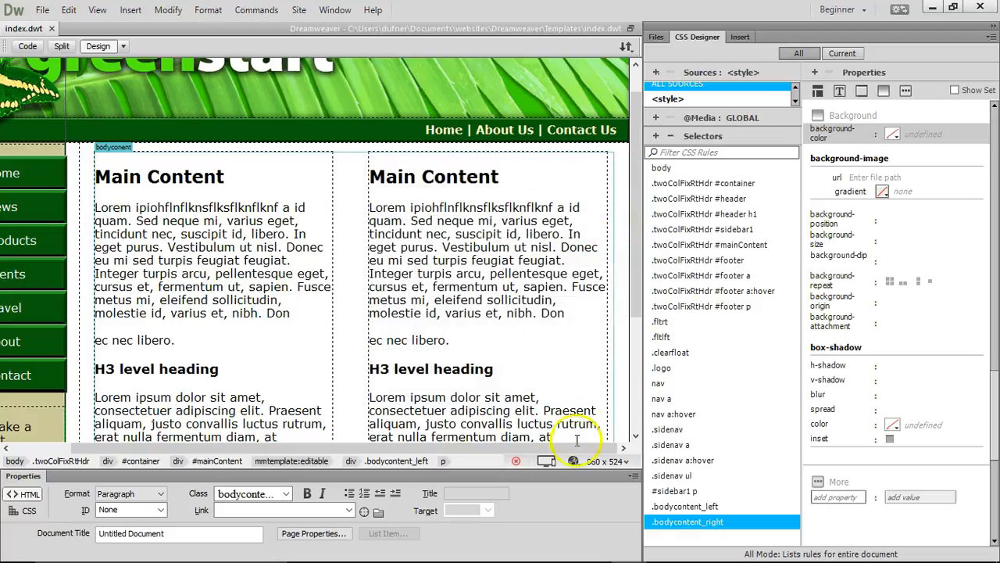
Preview the template in the browser, check both columns down to the footer, and return to Dreamweaver.
{"action": "left_click", "coordinate": [547, 461]}
{"action": "left_click", "coordinate": [649, 466]}
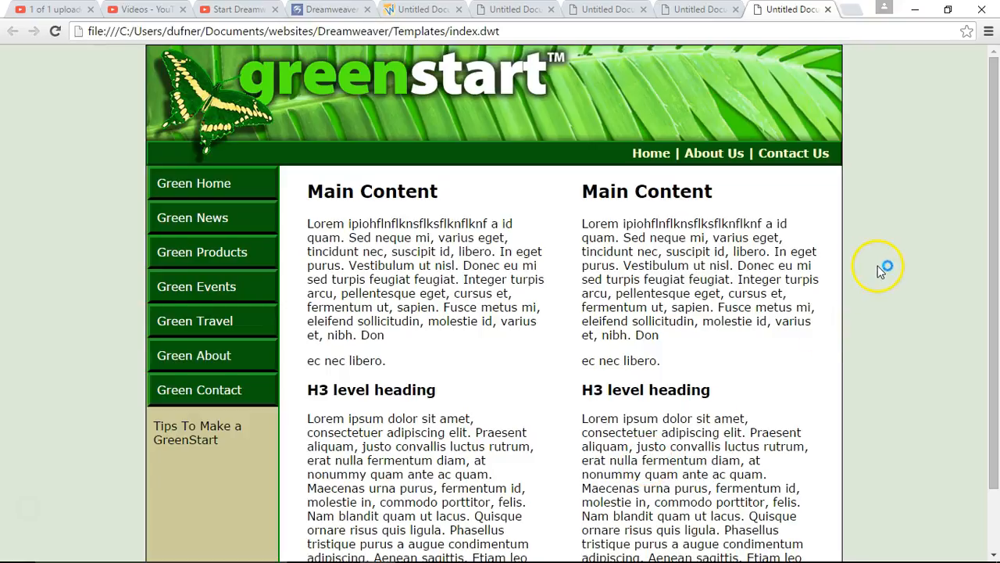
{"action": "scroll", "coordinate": [880, 270], "scroll_direction": "down", "scroll_amount": 1}
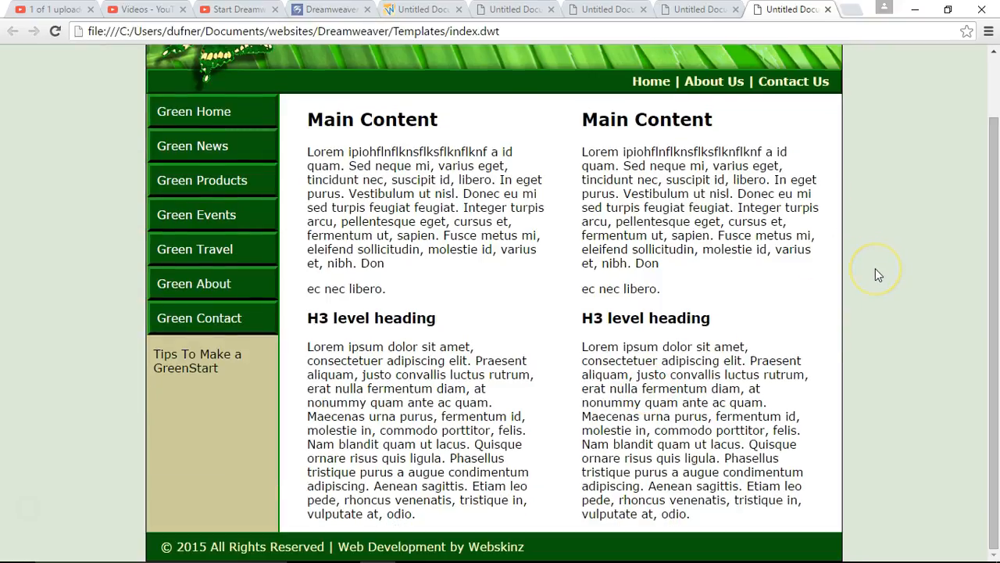
{"action": "scroll", "coordinate": [875, 270], "scroll_direction": "up", "scroll_amount": 1}
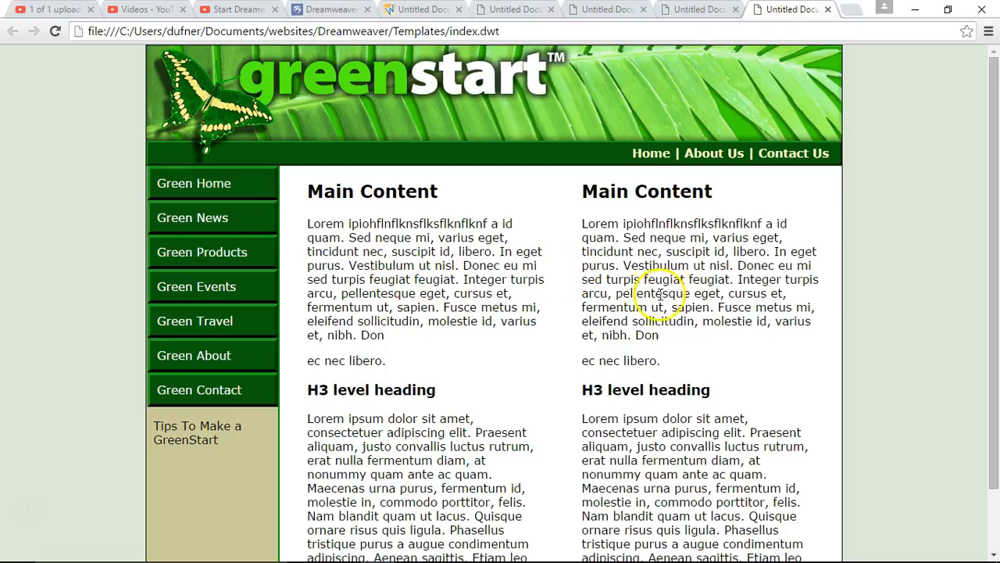
{"action": "left_click", "coordinate": [914, 9]}
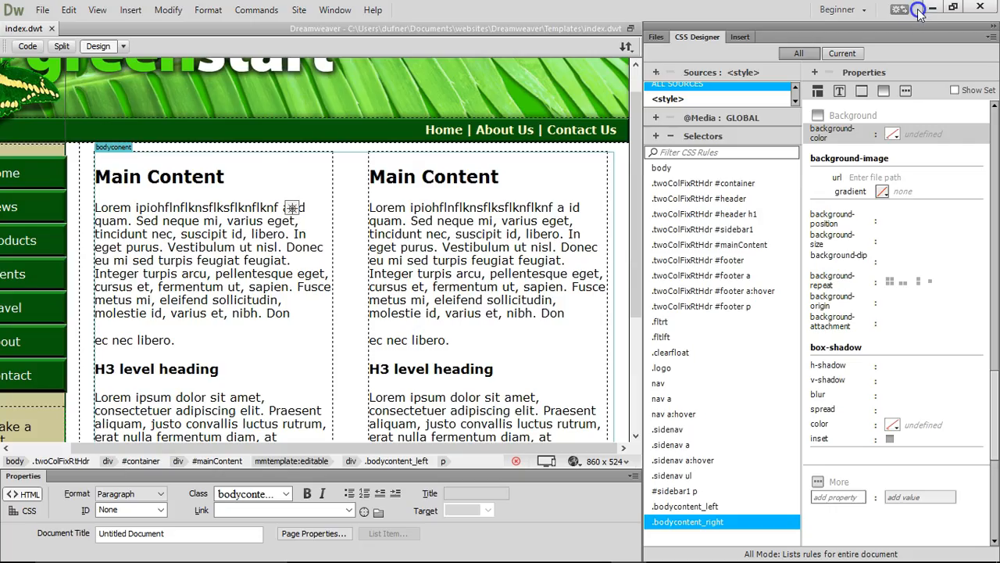
Set the width of the .bodycontent_left rule to 310 px.
{"action": "left_click", "coordinate": [699, 506]}
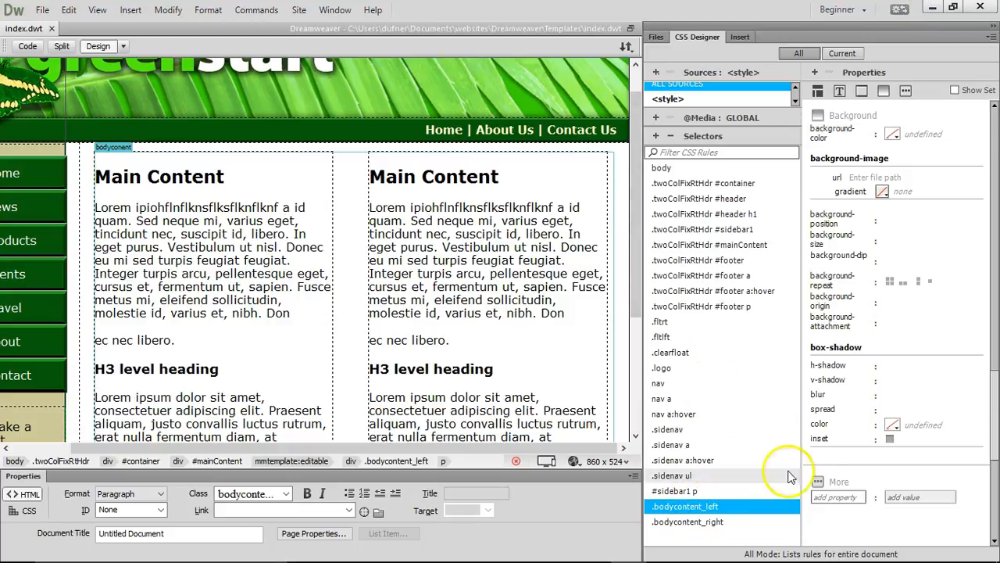
{"action": "scroll", "coordinate": [938, 151], "scroll_direction": "up", "scroll_amount": 10}
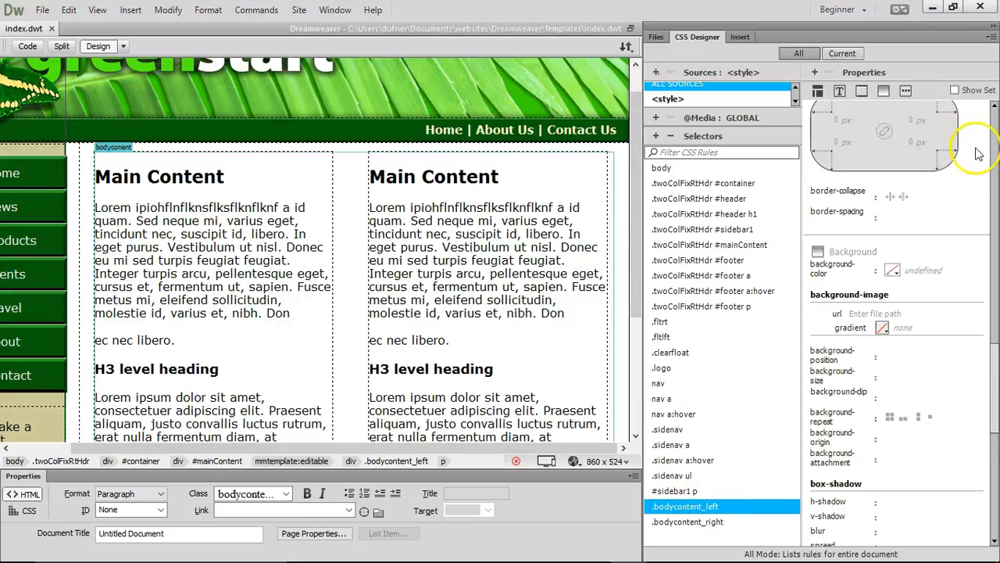
{"action": "scroll", "coordinate": [986, 137], "scroll_direction": "up", "scroll_amount": 2}
{"action": "left_click", "coordinate": [899, 130]}
{"action": "left_click", "coordinate": [896, 133]}
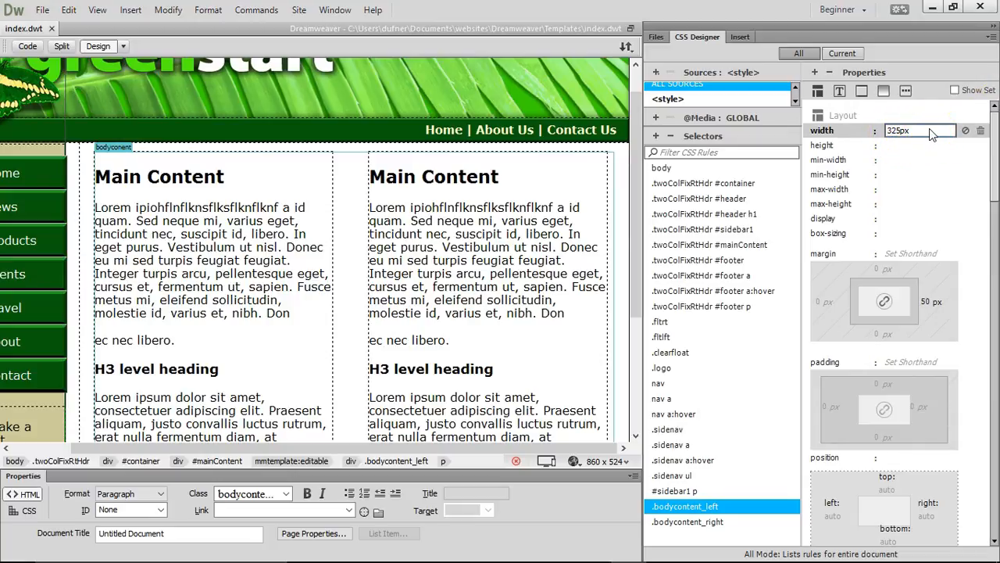
{"action": "type", "text": "10"}
{"action": "key", "text": "Return"}
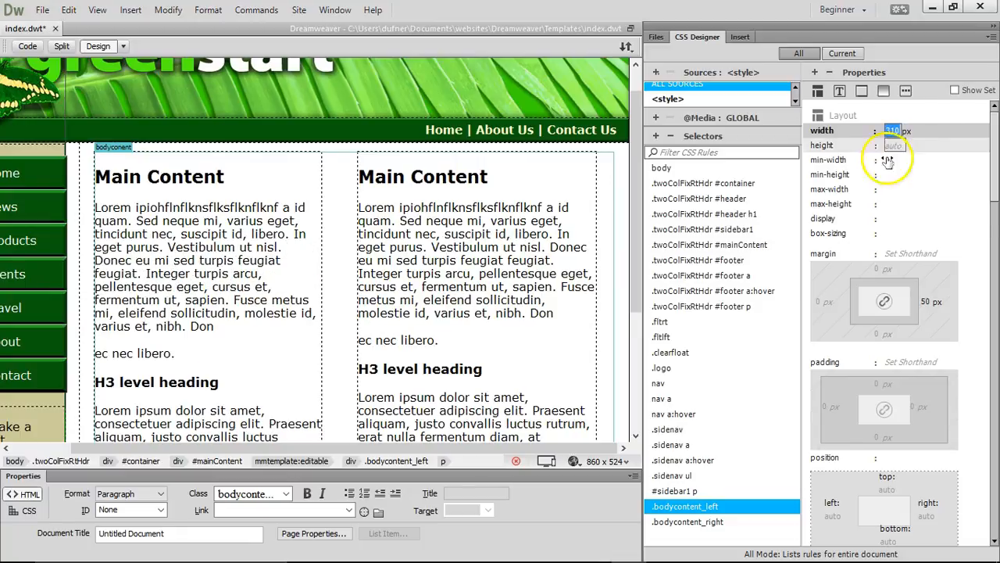
Set the width of the .bodycontent_right rule to 310 px.
{"action": "left_click", "coordinate": [718, 523]}
{"action": "left_click", "coordinate": [895, 131]}
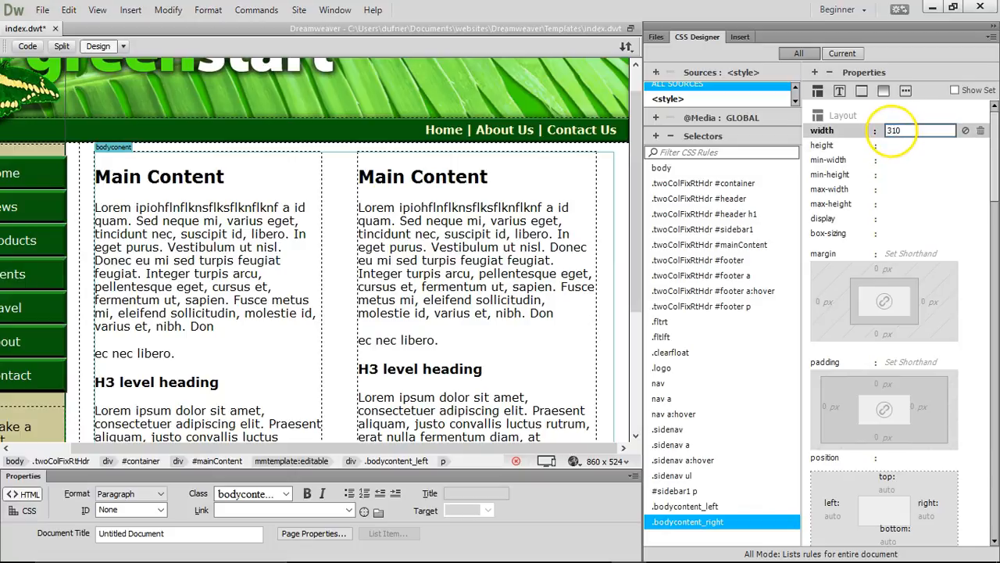
{"action": "type", "text": "310"}
{"action": "key", "text": "Return"}
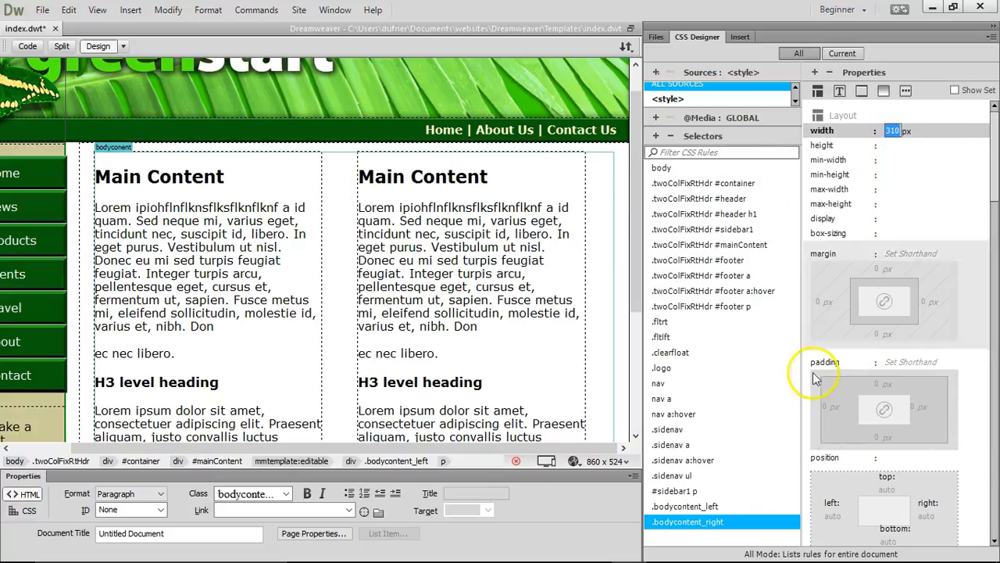
Set the right margin of the .bodycontent_left rule to 65 px.
{"action": "left_click", "coordinate": [677, 507]}
{"action": "left_click", "coordinate": [926, 301]}
{"action": "type", "text": "65"}
{"action": "key", "text": "Return"}
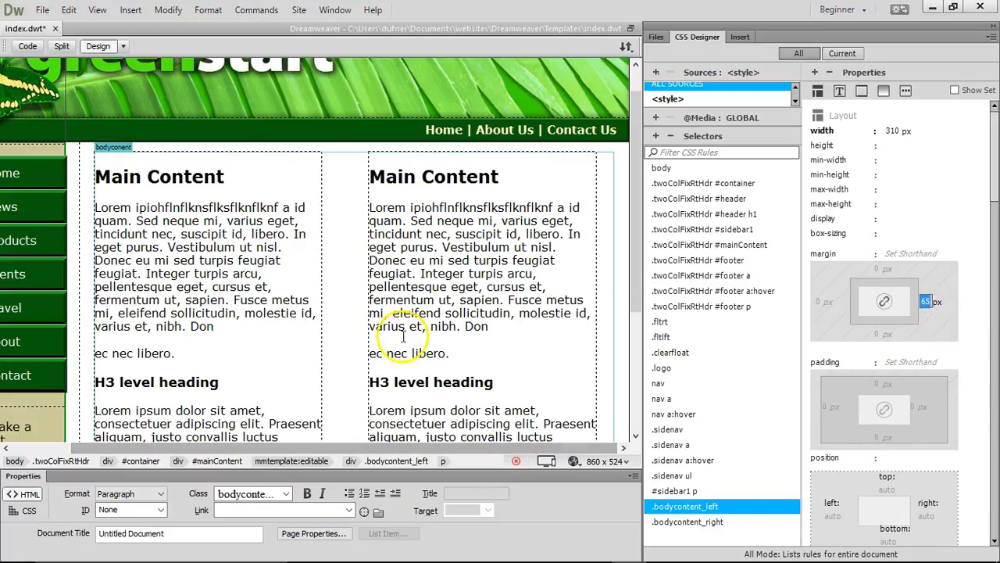
Save the template with the new column widths and margin, and update all pages based on it.
{"action": "left_click", "coordinate": [352, 330]}
{"action": "key", "text": "ctrl+s"}
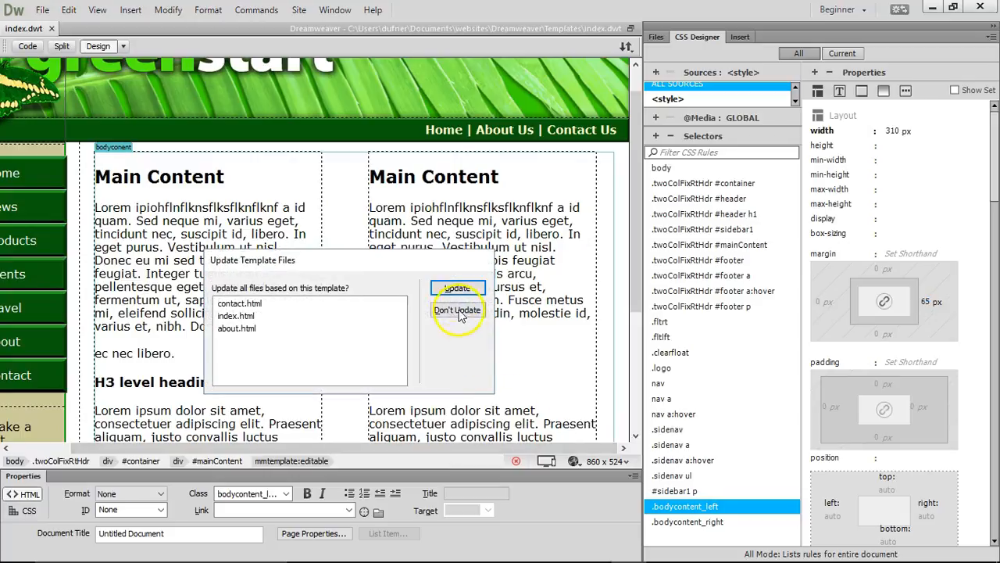
{"action": "left_click", "coordinate": [453, 283]}
{"action": "left_click", "coordinate": [618, 211]}
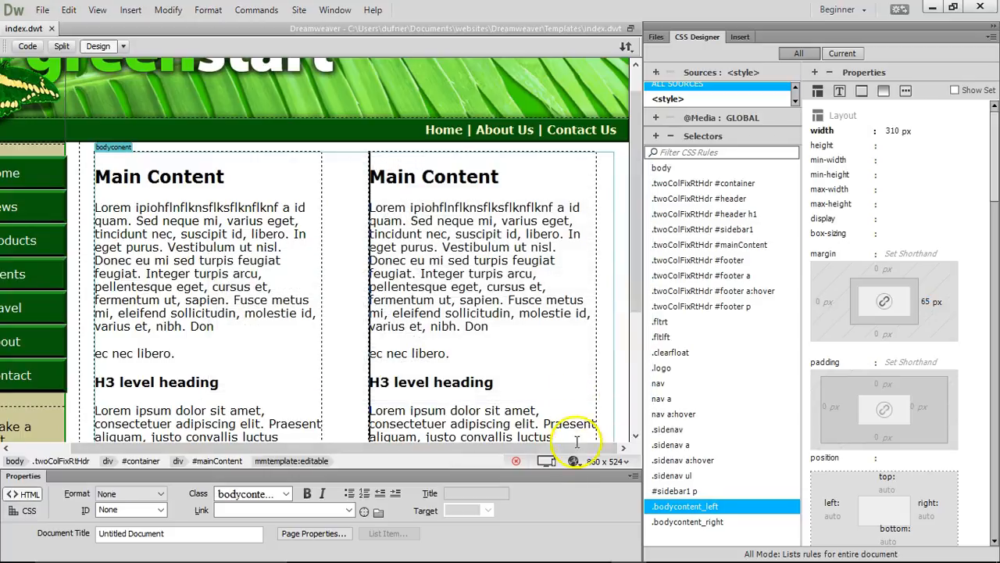
Preview the template in the browser to check the spacing around the narrower columns, and return to Dreamweaver.
{"action": "left_click", "coordinate": [546, 461]}
{"action": "left_click", "coordinate": [644, 467]}
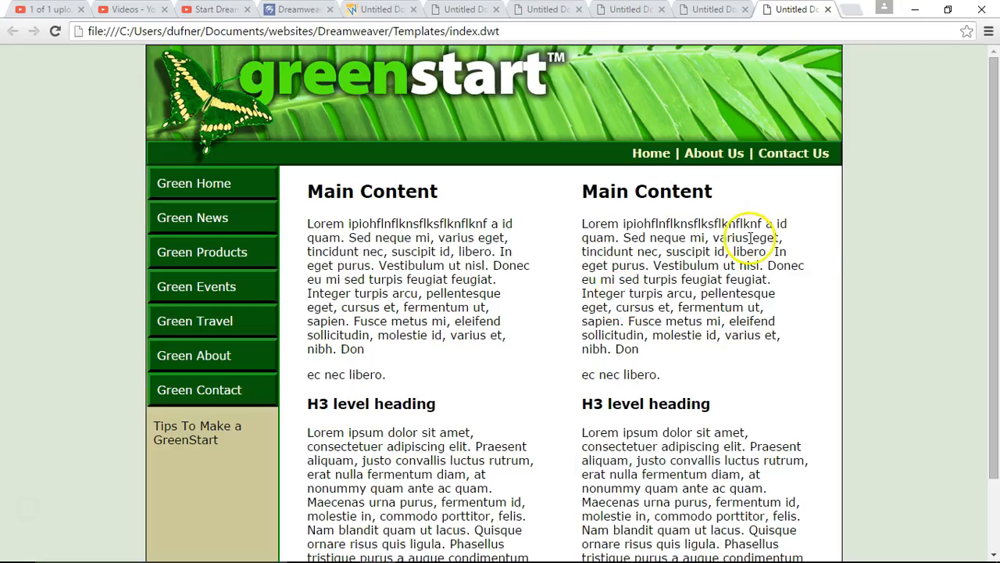
{"action": "scroll", "coordinate": [917, 236], "scroll_direction": "up", "scroll_amount": 2}
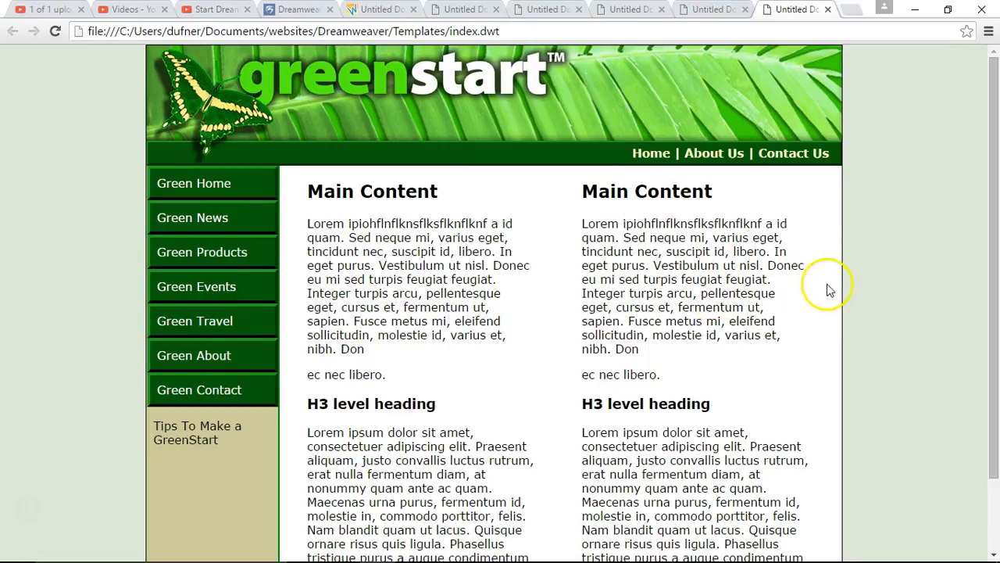
{"action": "left_click", "coordinate": [918, 16]}
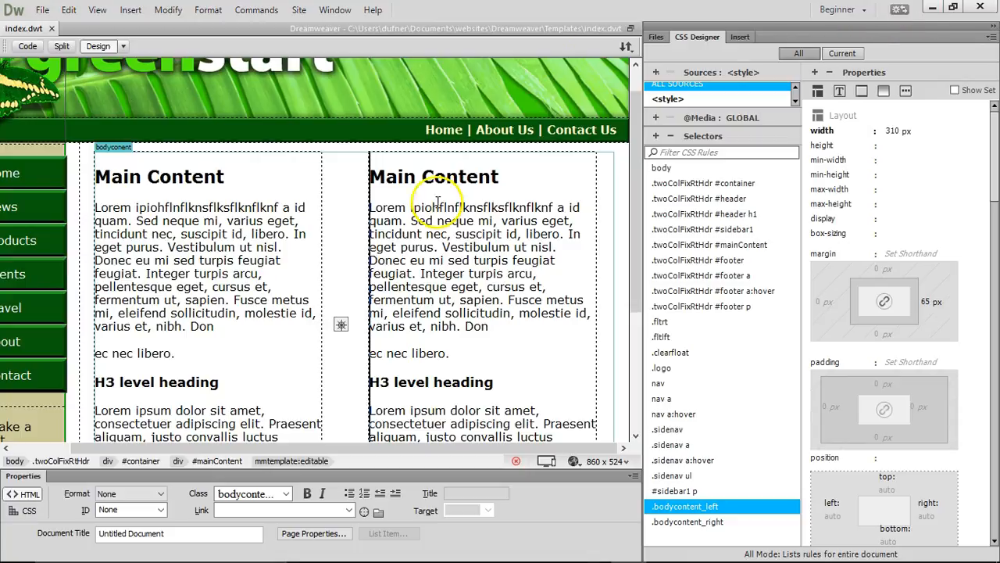
Select the #mainContent div and examine the margin, padding and float of its .twoColFixRtHdr #mainContent rule.
{"action": "left_click", "coordinate": [81, 160]}
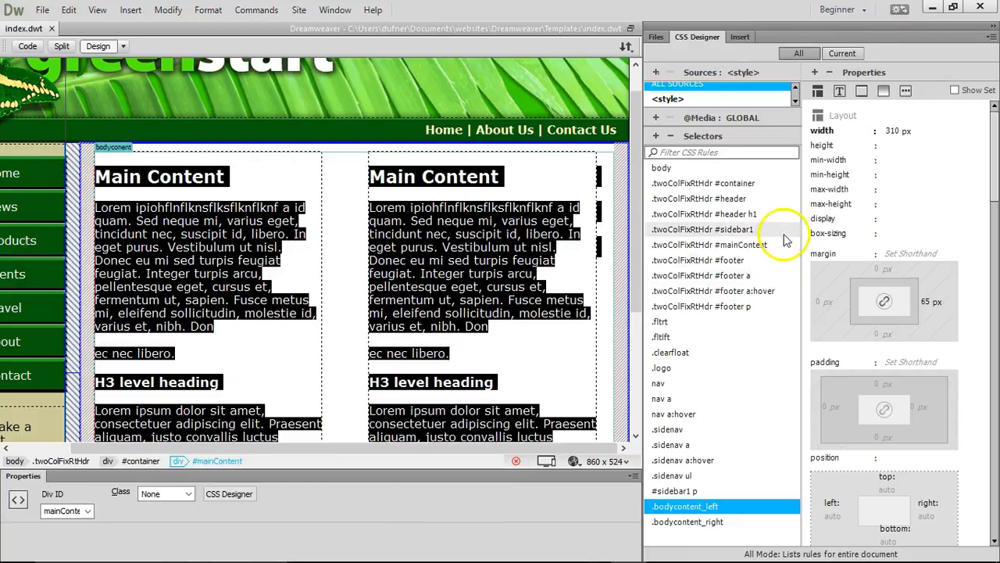
{"action": "left_click", "coordinate": [746, 245]}
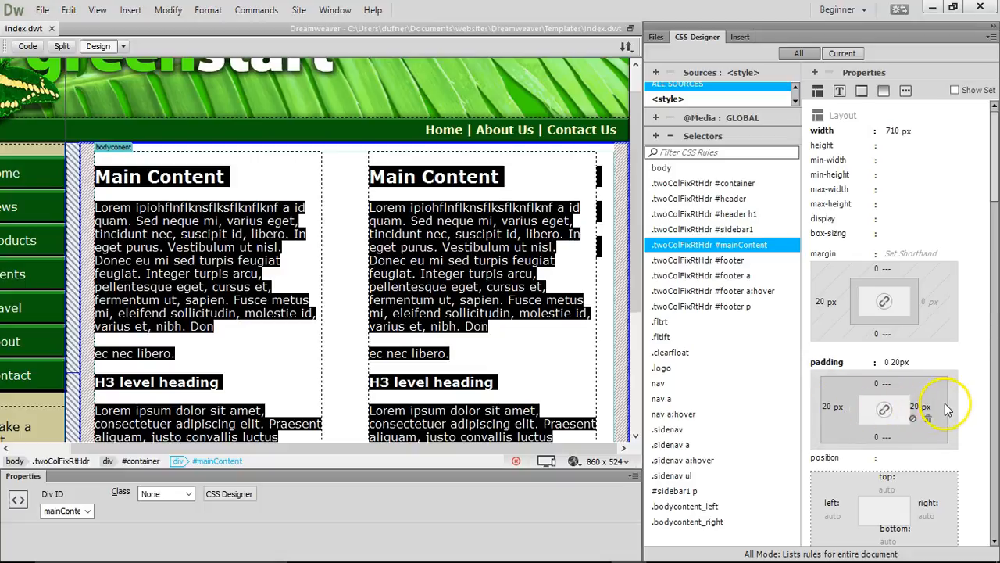
{"action": "scroll", "coordinate": [957, 408], "scroll_direction": "down", "scroll_amount": 2}
{"action": "scroll", "coordinate": [984, 423], "scroll_direction": "down", "scroll_amount": 2}
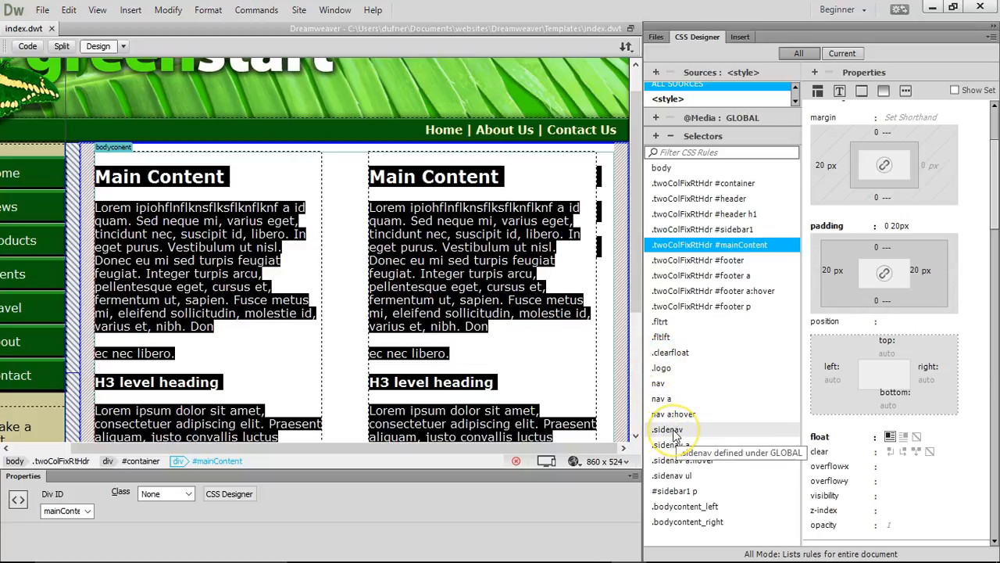
Try a 20 px right margin on the .twoColFixRtHdr #sidebar1 rule and reset it to 0.
{"action": "left_click", "coordinate": [735, 231]}
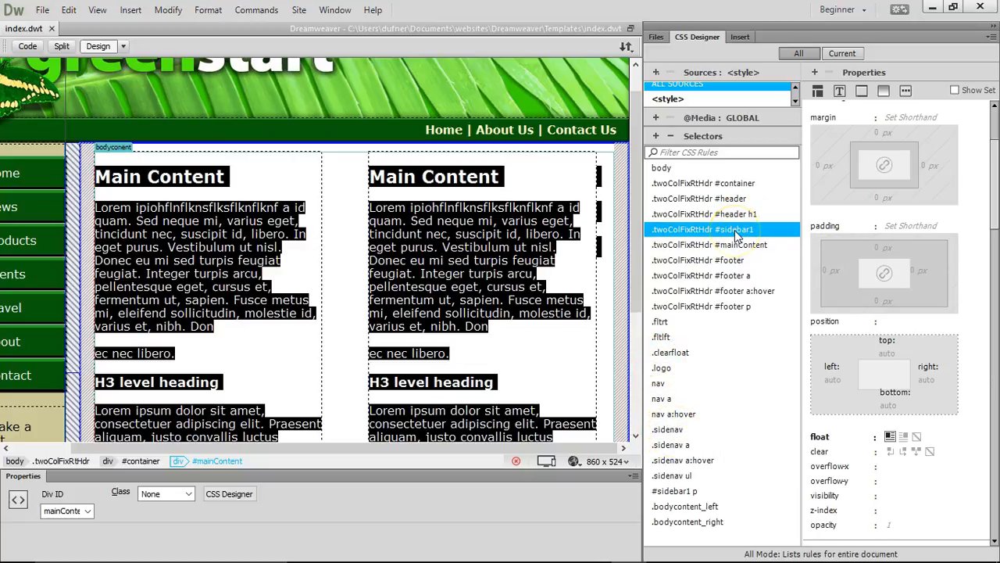
{"action": "left_click", "coordinate": [927, 165]}
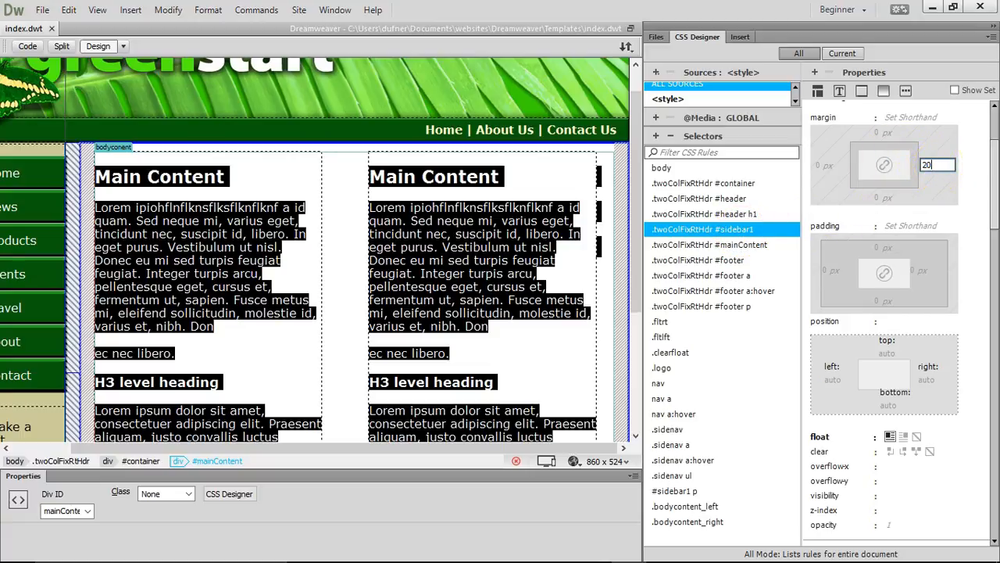
{"action": "key", "text": "Return"}
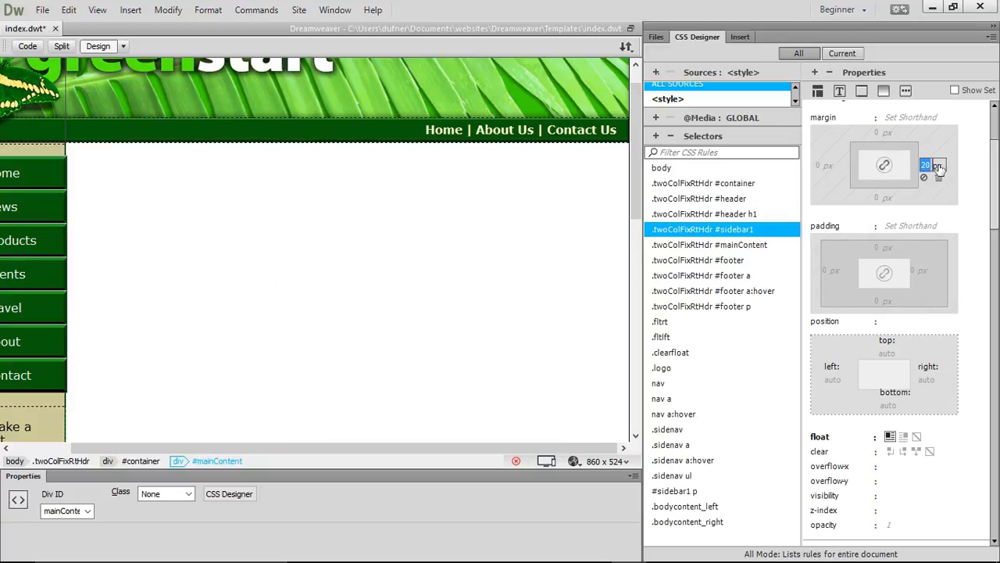
{"action": "left_click", "coordinate": [927, 168]}
{"action": "key", "text": "Return"}
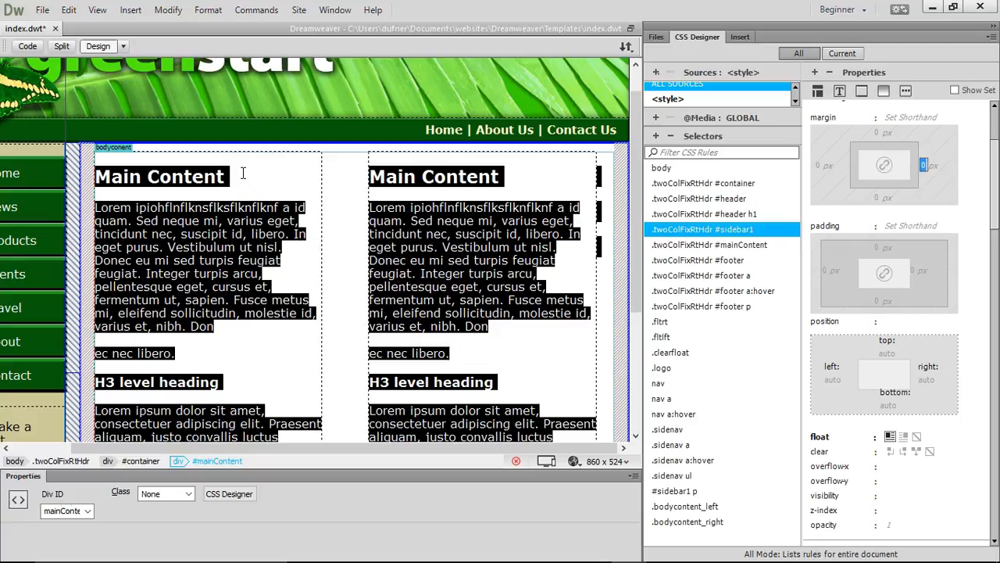
Set the left margin of the .bodycontent_left rule to 10 px.
{"action": "left_click", "coordinate": [702, 508]}
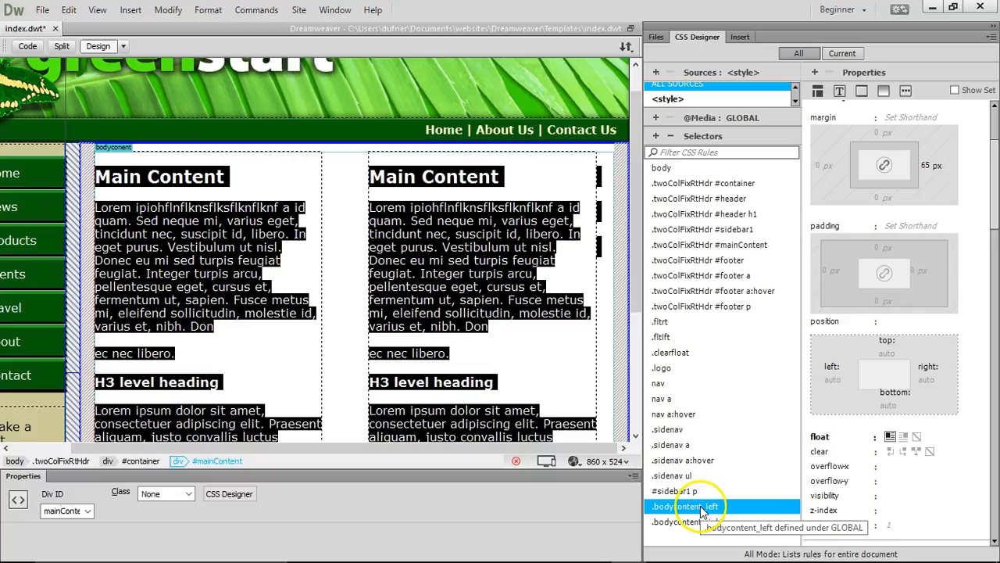
{"action": "left_click", "coordinate": [824, 166]}
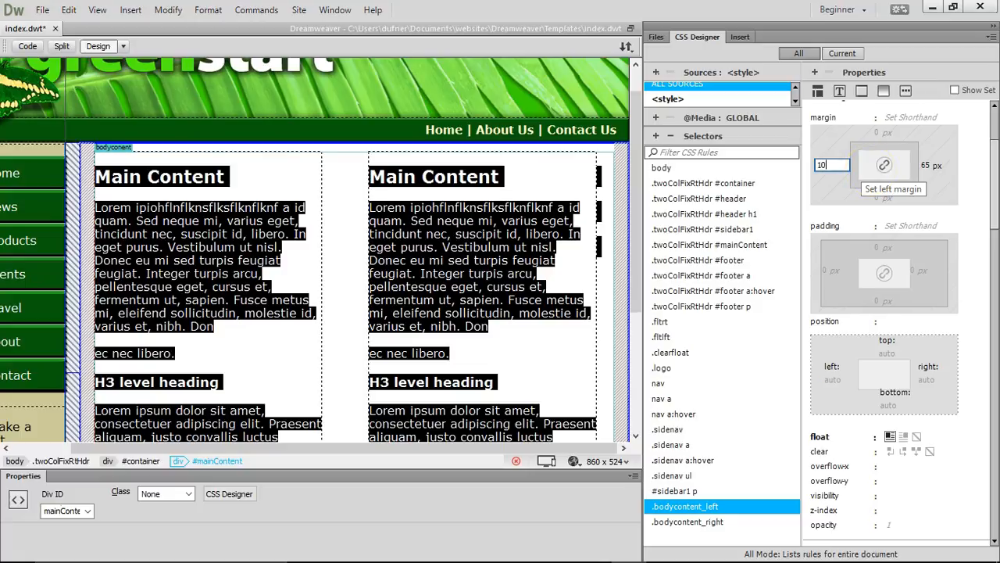
{"action": "key", "text": "Return"}
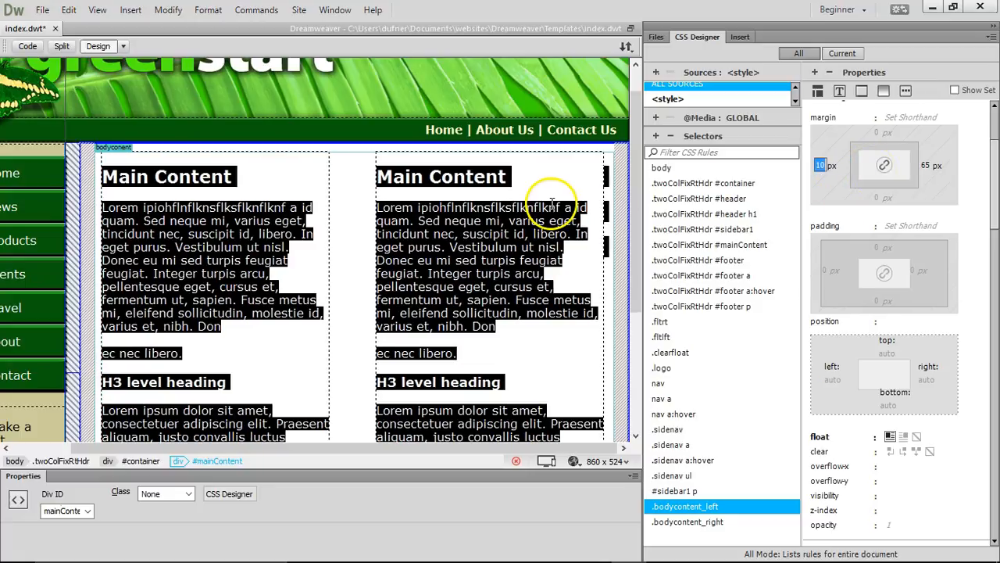
Save the template and preview it in Google Chrome to check the columns' horizontal spacing, and return to Dreamweaver.
{"action": "left_click", "coordinate": [574, 461]}
{"action": "left_click", "coordinate": [593, 467]}
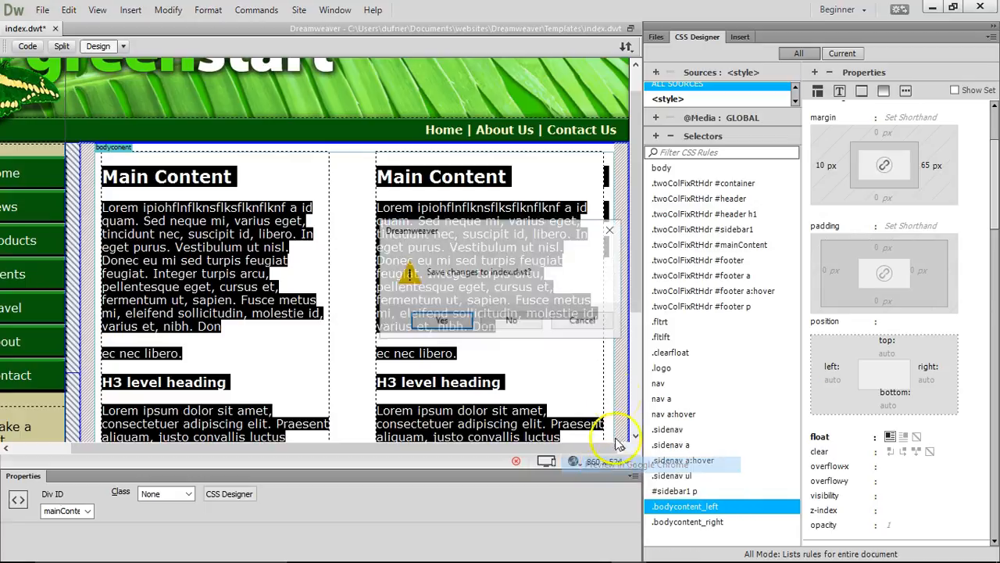
{"action": "left_click", "coordinate": [441, 322]}
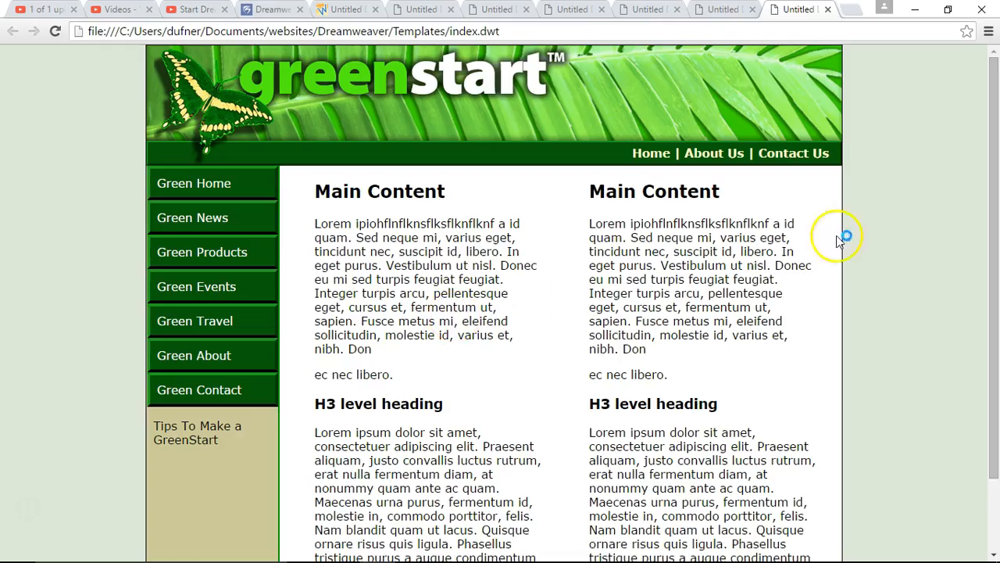
{"action": "scroll", "coordinate": [930, 192], "scroll_direction": "down", "scroll_amount": 1}
{"action": "scroll", "coordinate": [559, 153], "scroll_direction": "up", "scroll_amount": 1}
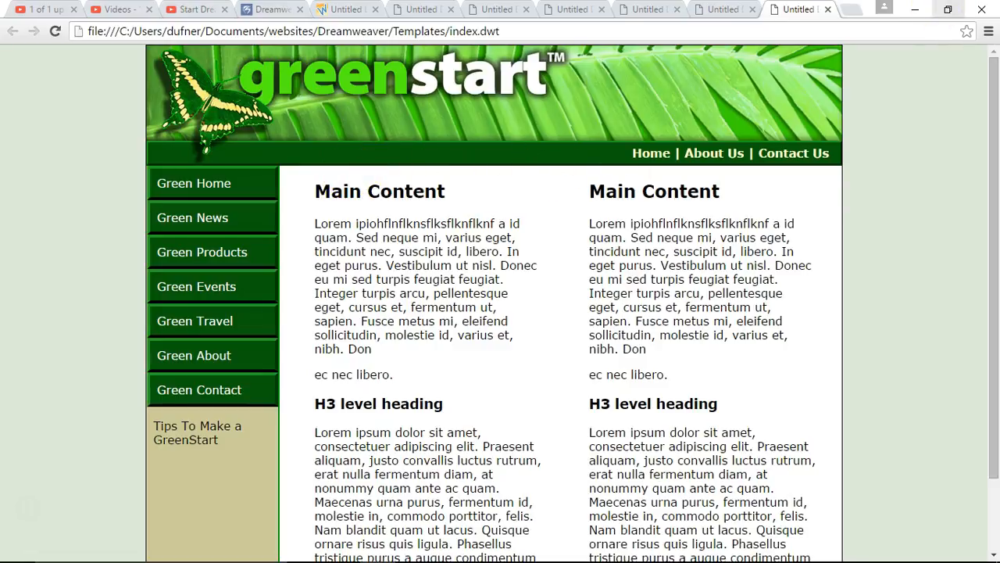
{"action": "left_click", "coordinate": [981, 9]}
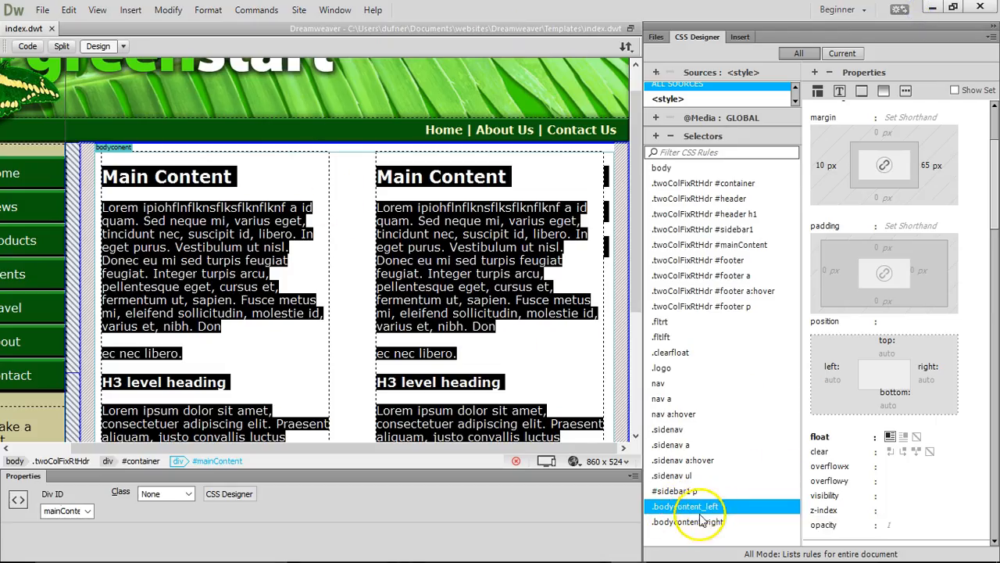
Set the top margin of both the .bodycontent_left and .bodycontent_right rules to 10 px.
{"action": "left_click", "coordinate": [878, 133]}
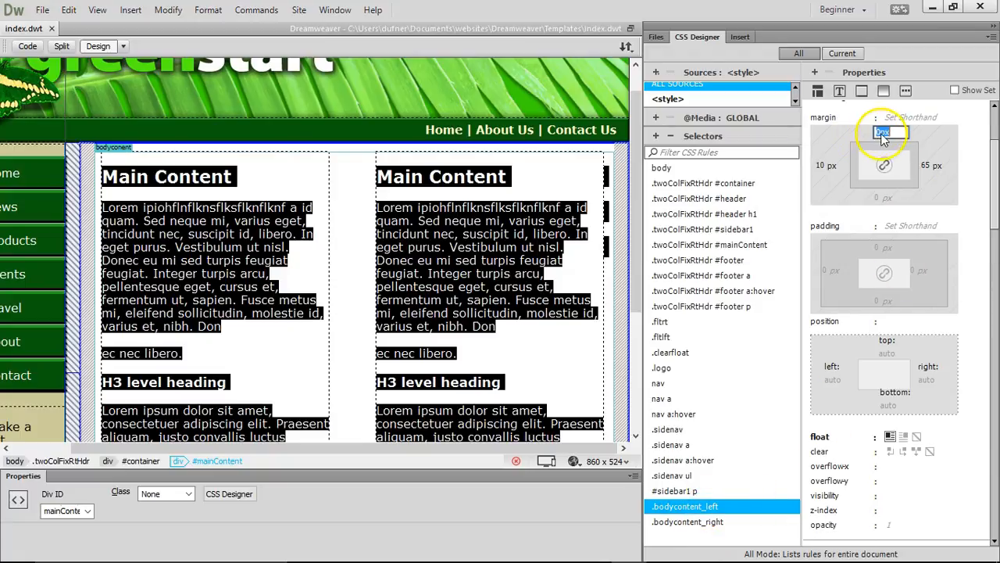
{"action": "type", "text": "10"}
{"action": "key", "text": "Return"}
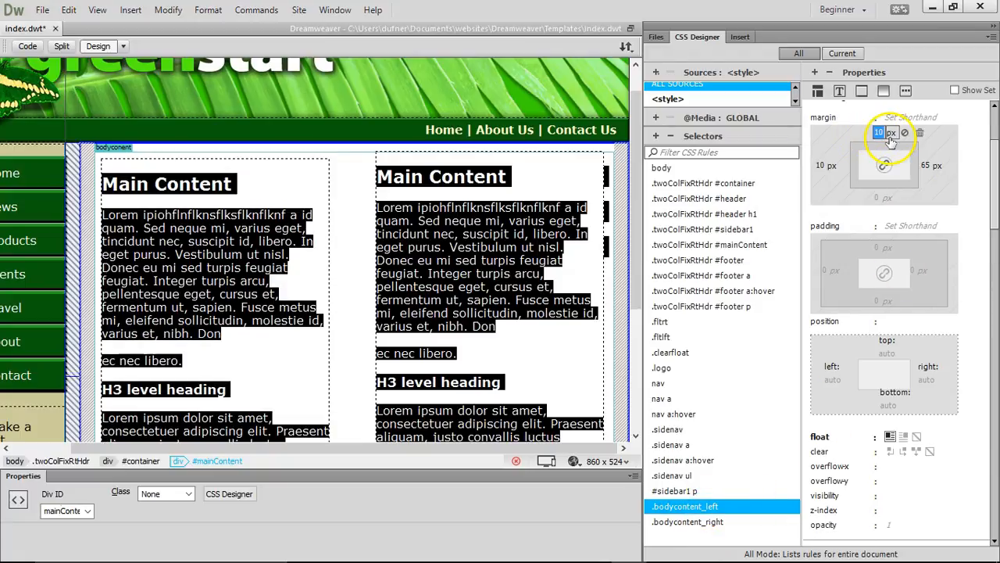
{"action": "left_click", "coordinate": [682, 522]}
{"action": "left_click", "coordinate": [878, 134]}
{"action": "key", "text": "Return"}
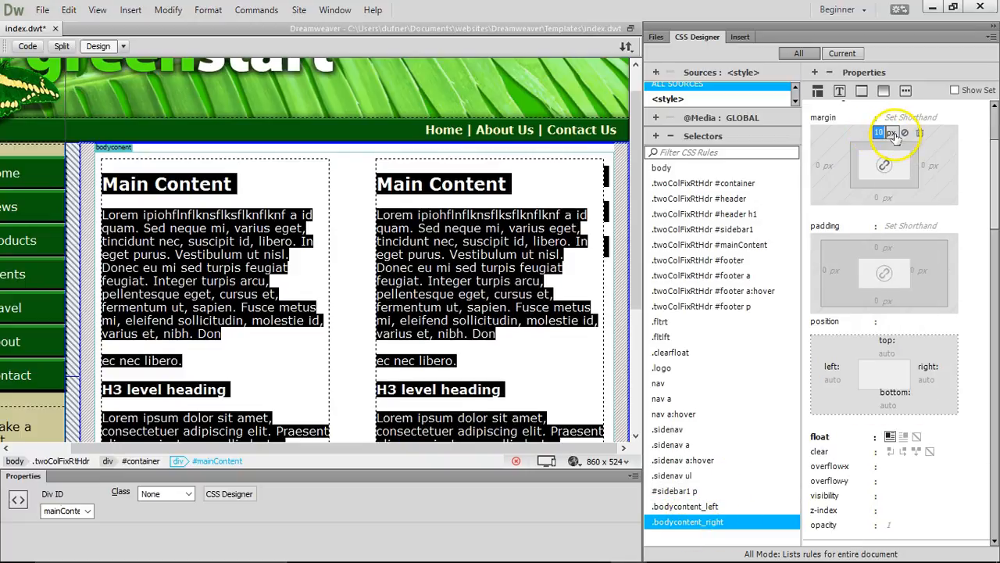
Save the template, preview it in Google Chrome to check the space above and below the columns, and return to Dreamweaver.
{"action": "left_click", "coordinate": [574, 461]}
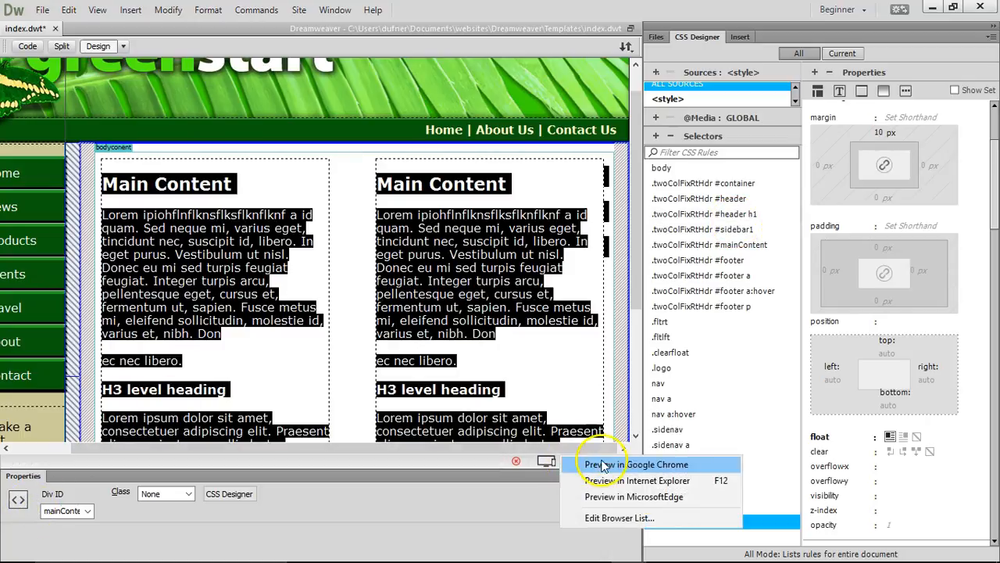
{"action": "left_click", "coordinate": [609, 466]}
{"action": "left_click", "coordinate": [444, 319]}
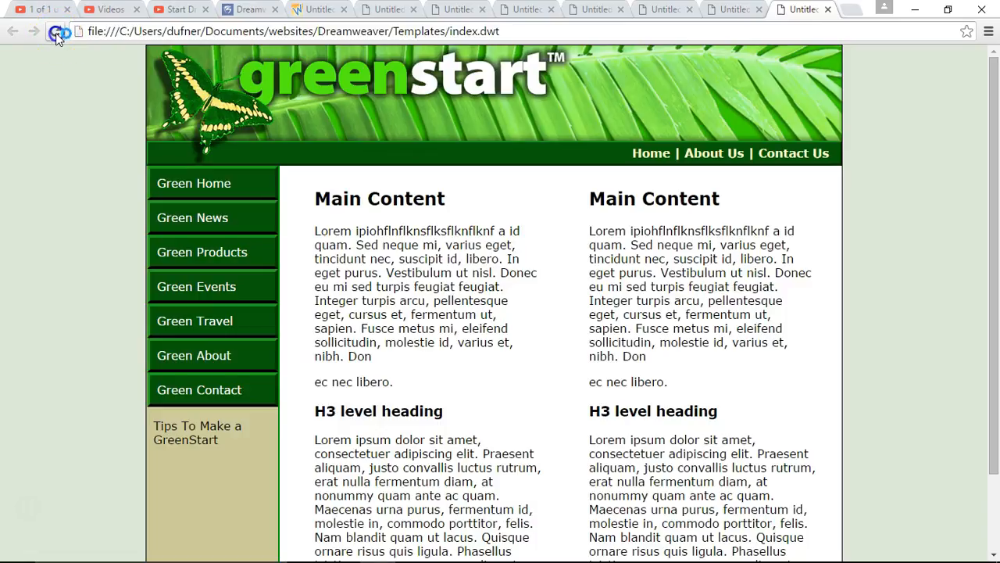
{"action": "scroll", "coordinate": [844, 282], "scroll_direction": "down", "scroll_amount": 3}
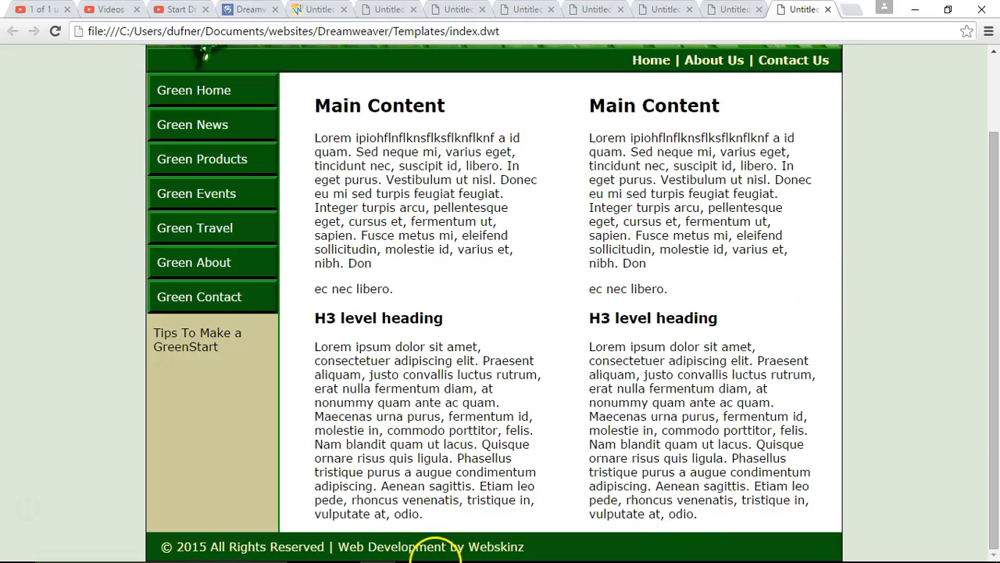
{"action": "mouse_move", "coordinate": [430, 555]}
{"action": "left_click", "coordinate": [627, 548]}
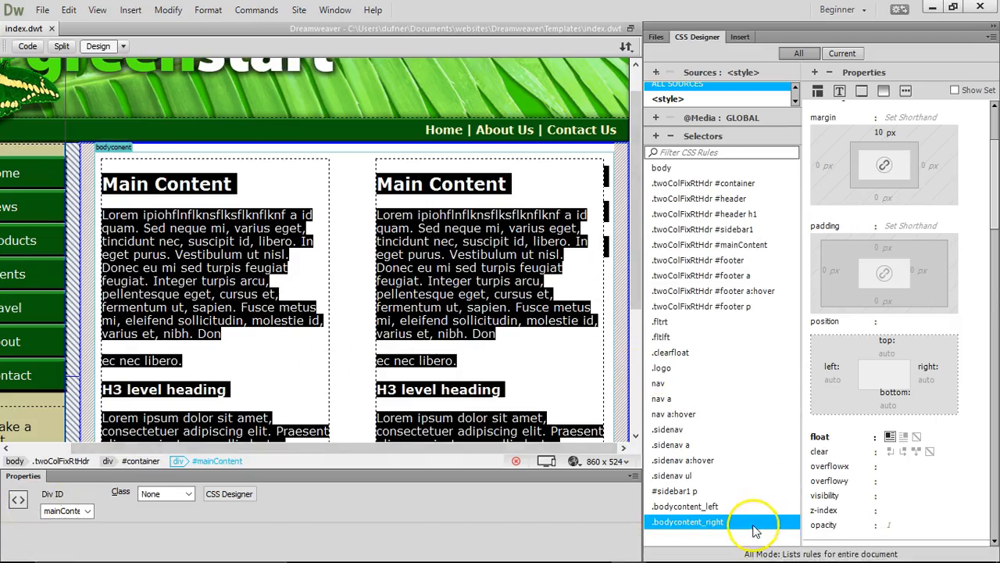
Set the bottom margin of both the .bodycontent_right and .bodycontent_left rules to 20 px.
{"action": "left_click", "coordinate": [881, 198]}
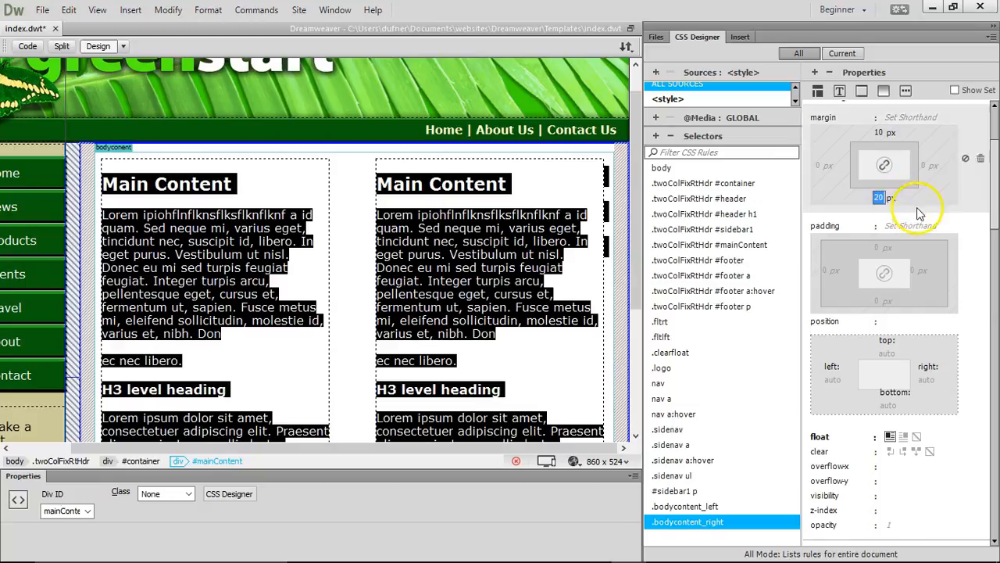
{"action": "left_click", "coordinate": [705, 506]}
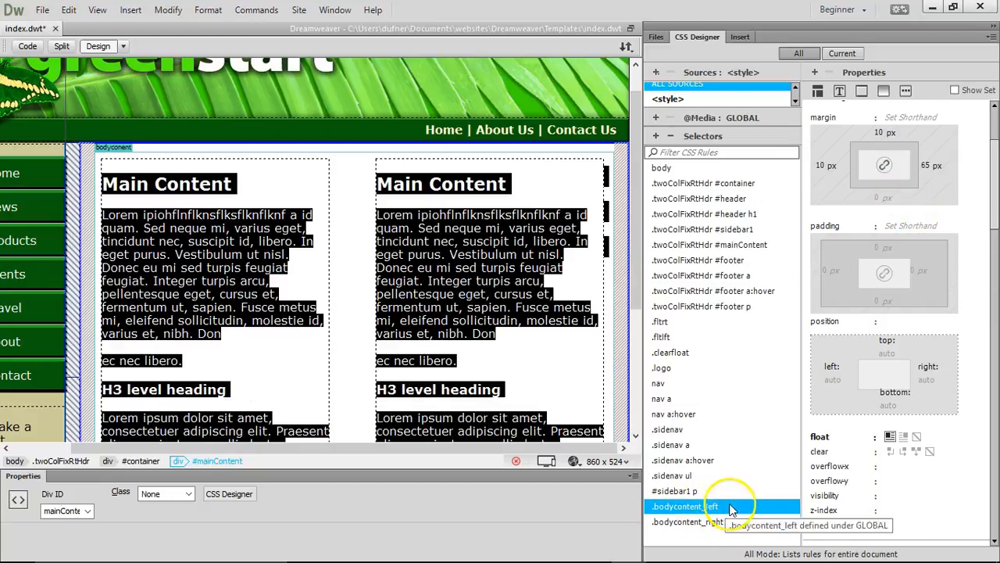
{"action": "left_click", "coordinate": [878, 199]}
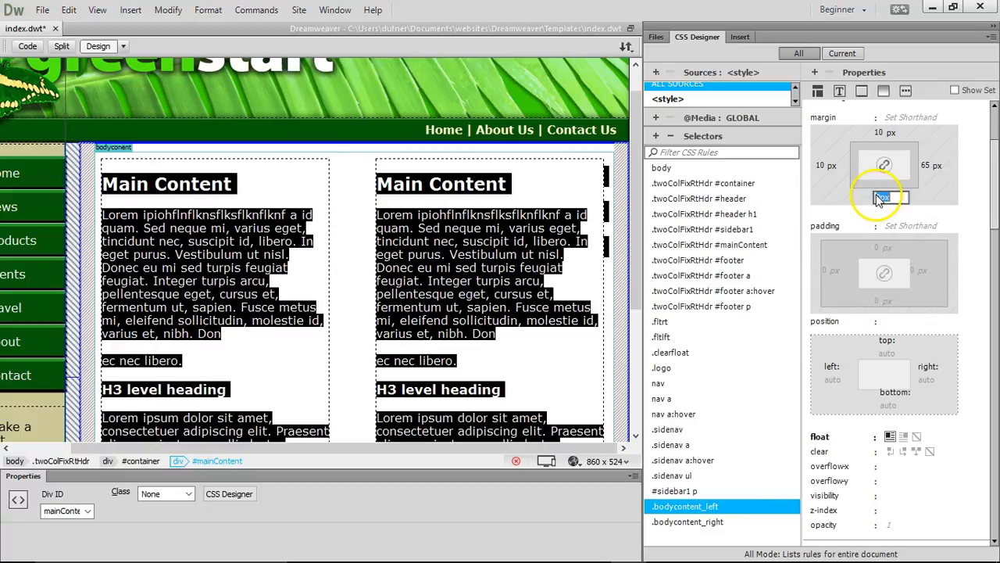
{"action": "type", "text": "20"}
{"action": "key", "text": "Return"}
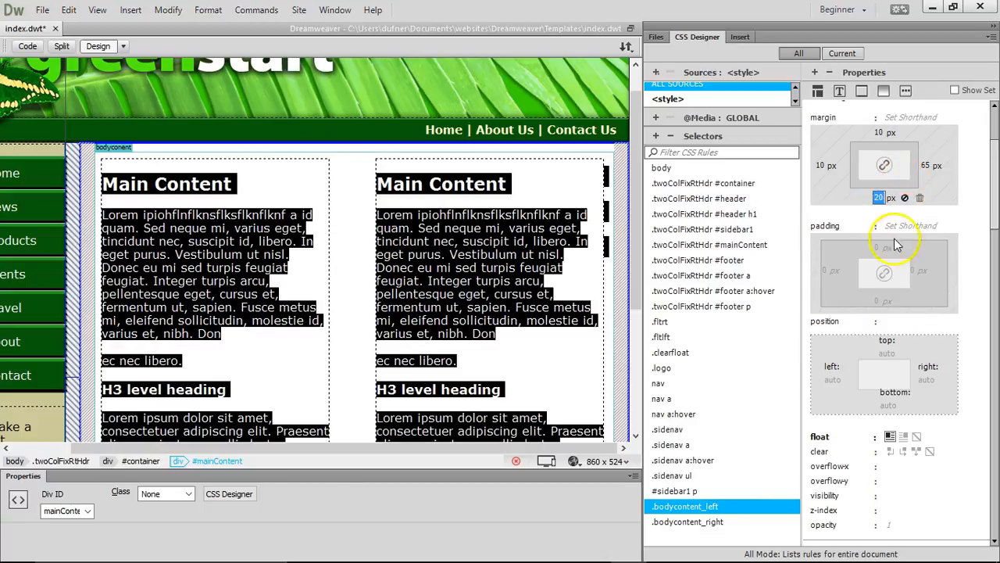
Save the template and preview it in Google Chrome to check the gap between the columns and the footer.
{"action": "left_click", "coordinate": [573, 461]}
{"action": "left_click", "coordinate": [606, 465]}
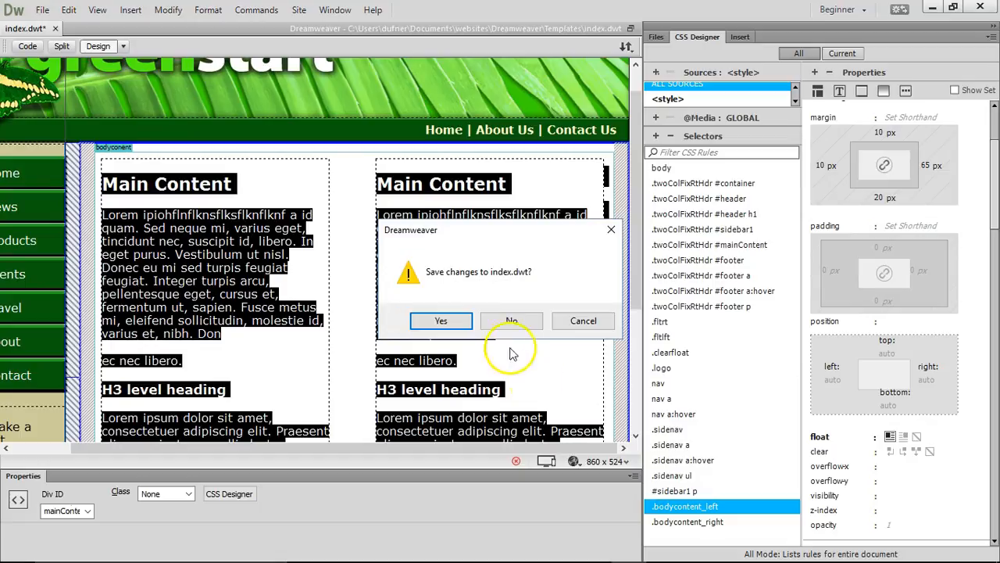
{"action": "left_click", "coordinate": [462, 322]}
{"action": "scroll", "coordinate": [879, 286], "scroll_direction": "down", "scroll_amount": 2}
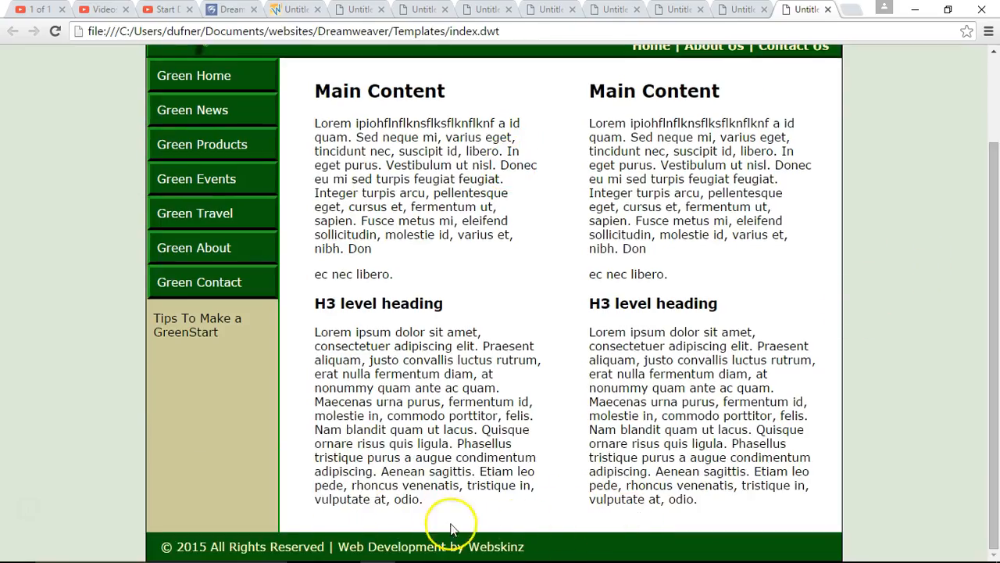
{"action": "scroll", "coordinate": [656, 286], "scroll_direction": "up", "scroll_amount": 2}
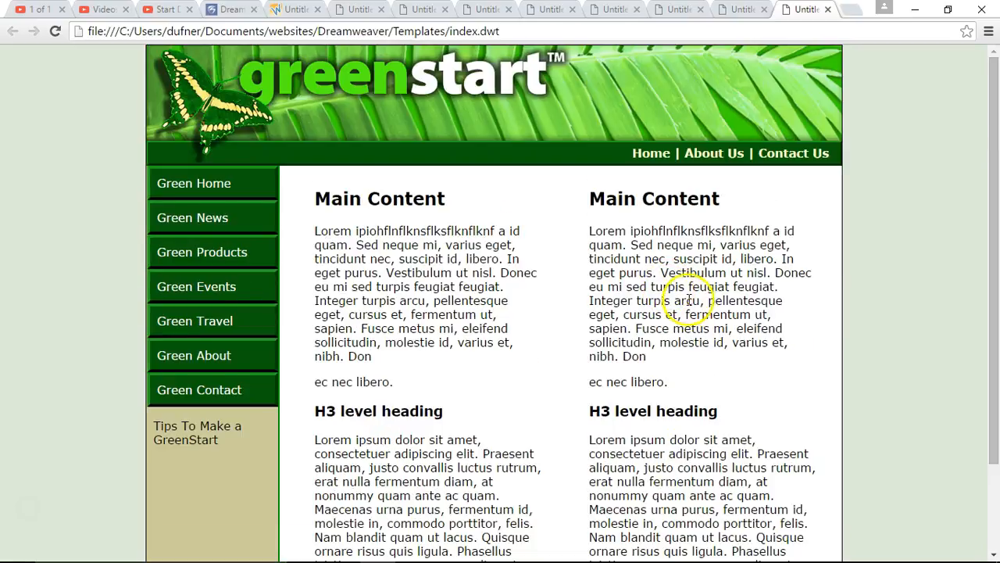
{"action": "scroll", "coordinate": [687, 300], "scroll_direction": "down", "scroll_amount": 2}
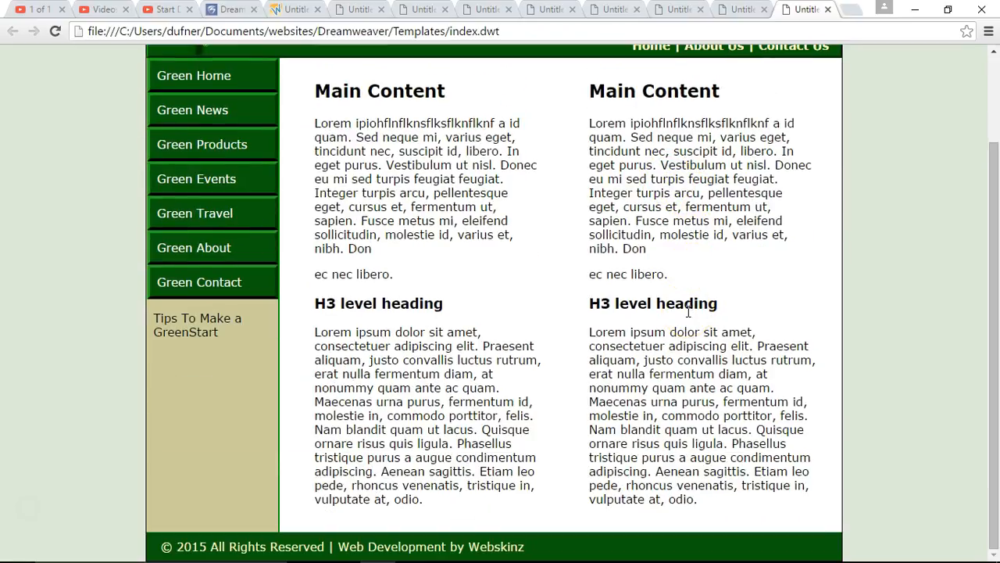